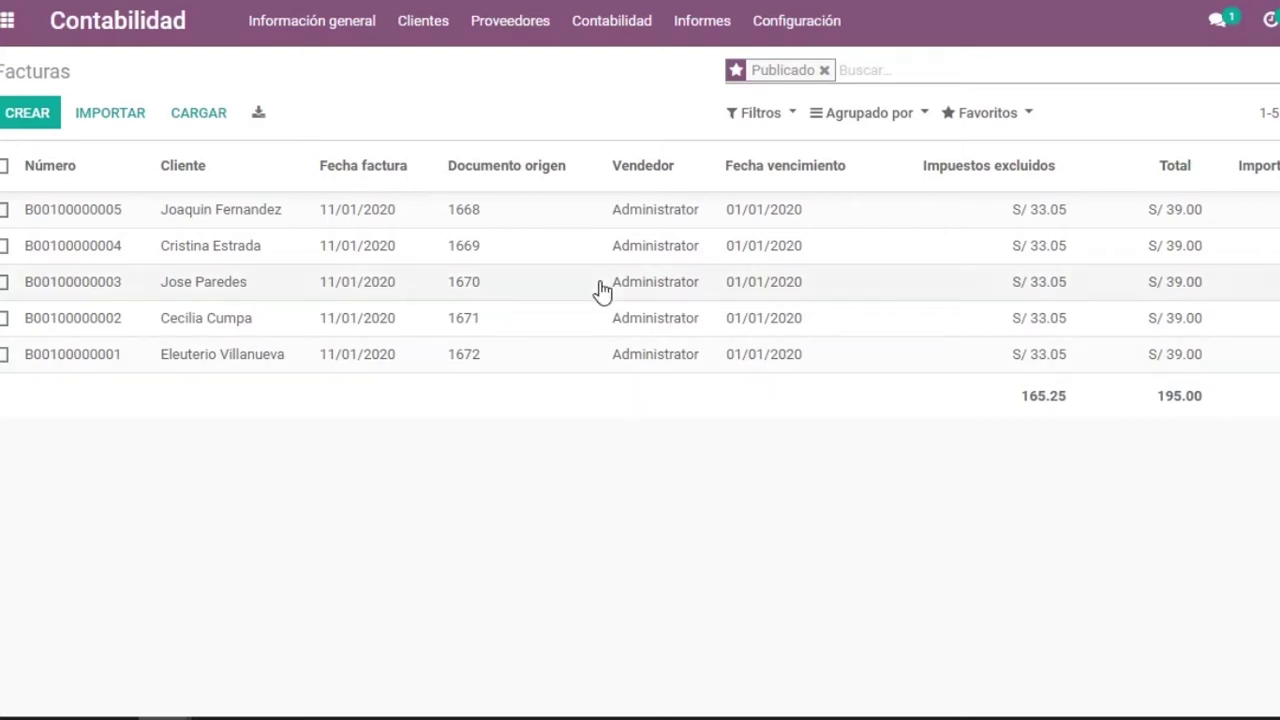
{"action": "left_click", "coordinate": [7, 22]}
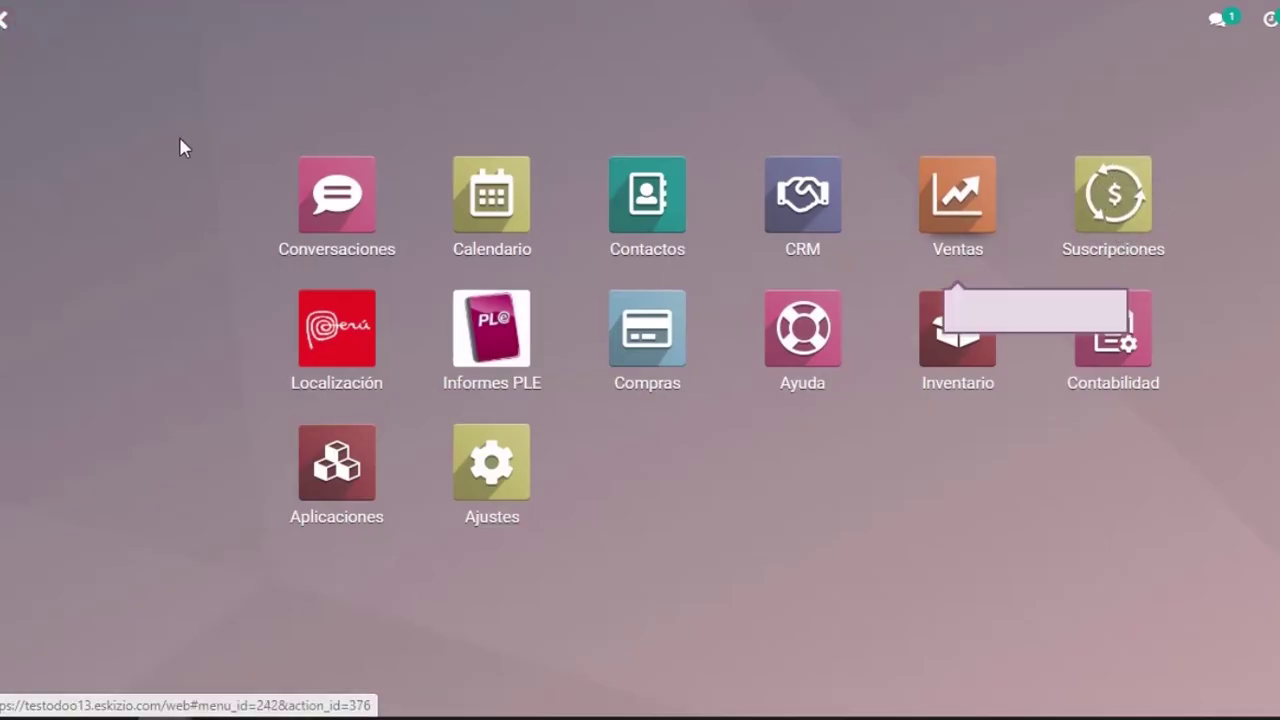
{"action": "left_click", "coordinate": [5, 28]}
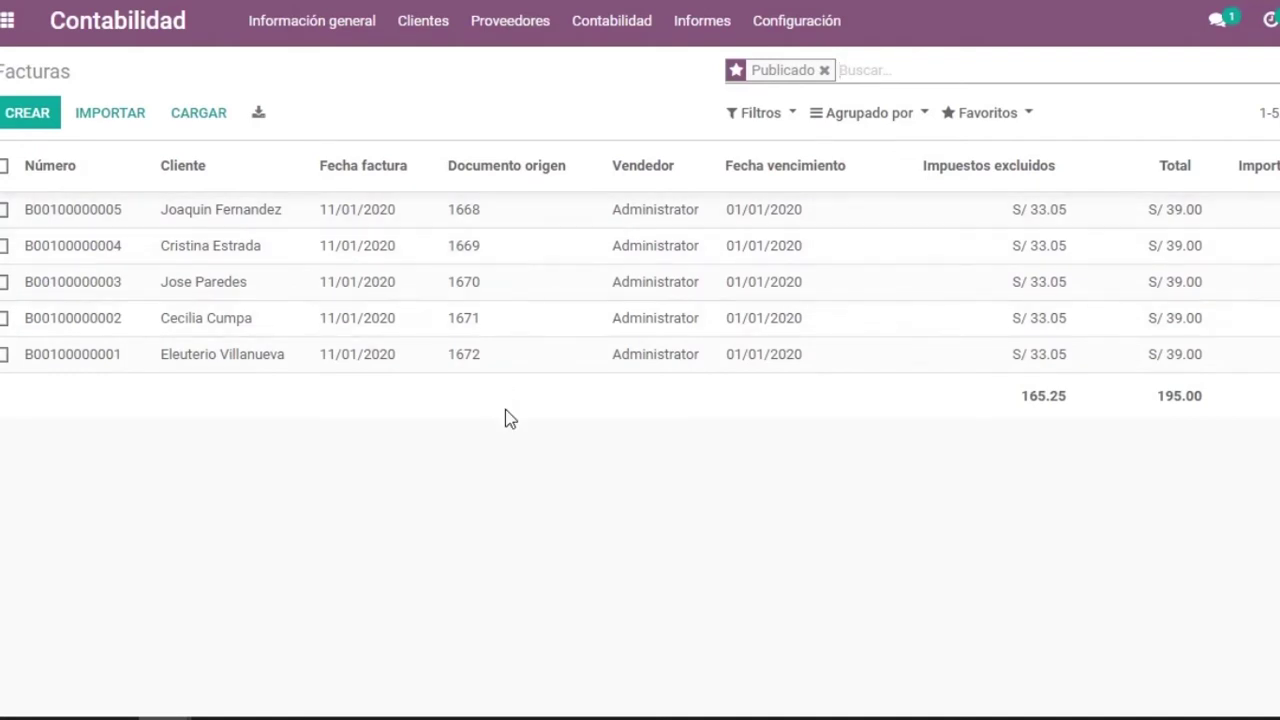
Export all listed invoices to XLSX with the Data para BCP Recaudación template and open the downloaded account.move.xlsx
{"action": "left_click", "coordinate": [4, 166]}
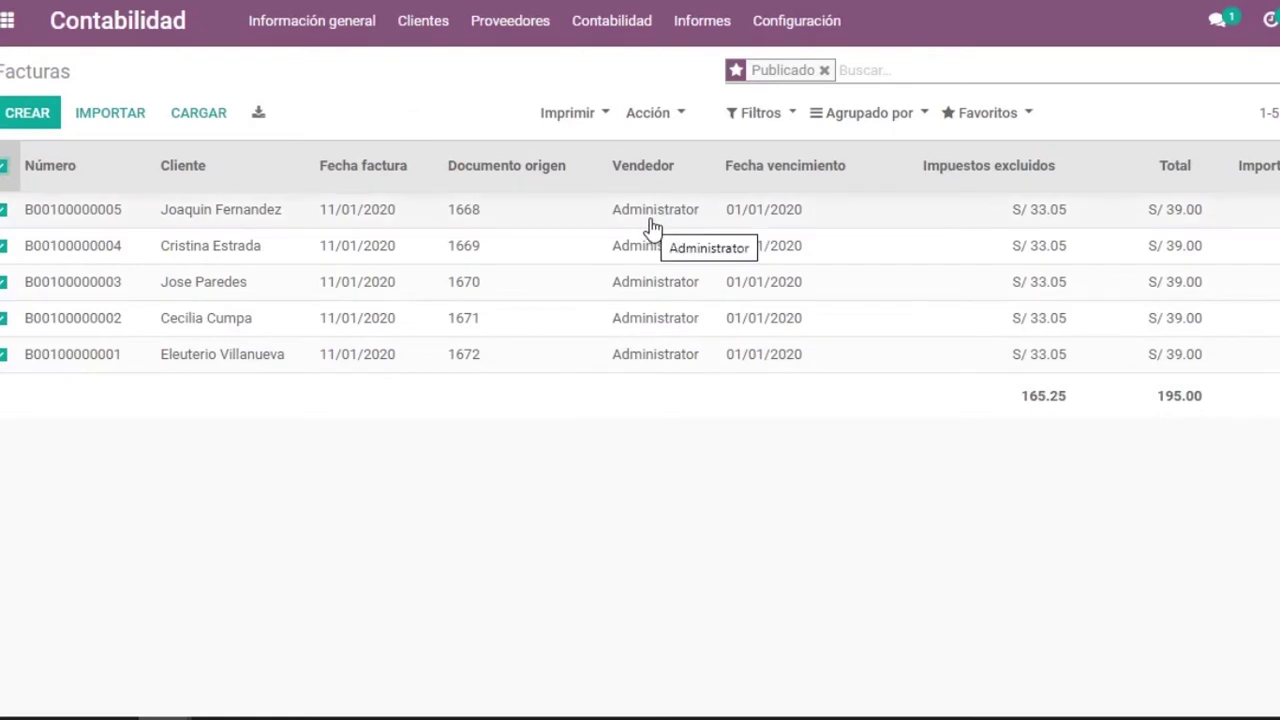
{"action": "left_click", "coordinate": [667, 119]}
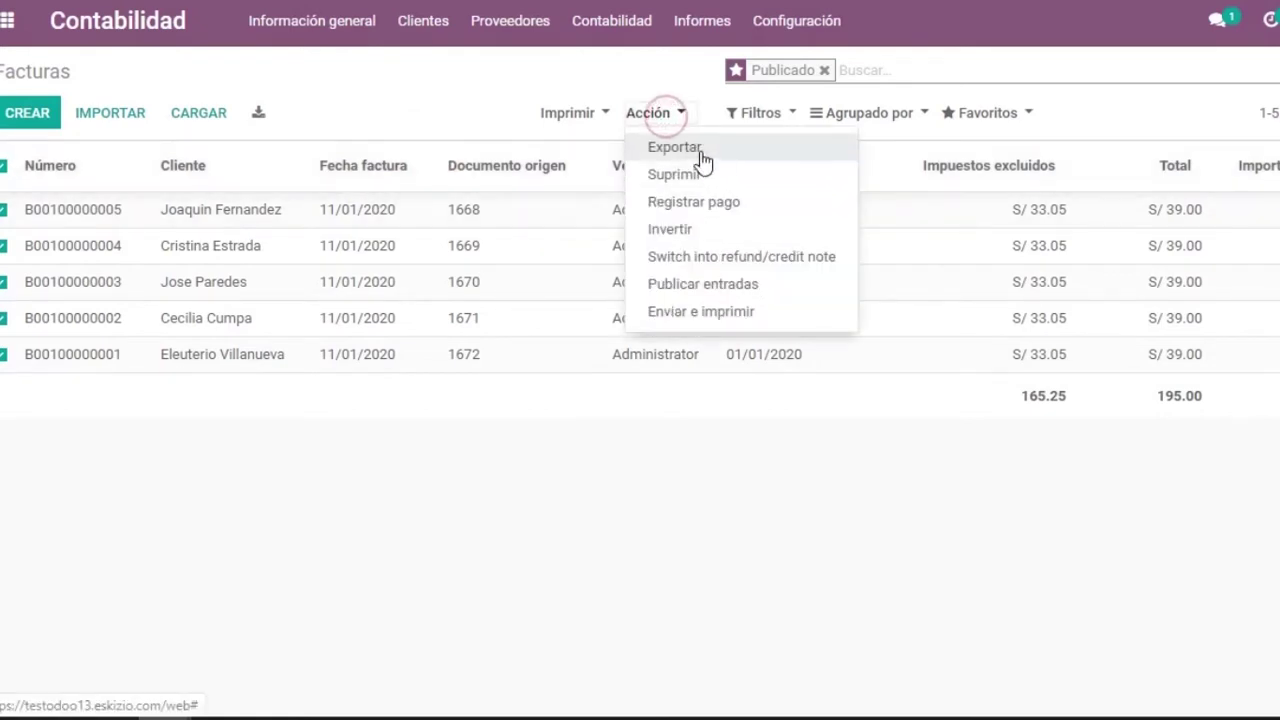
{"action": "left_click", "coordinate": [698, 148]}
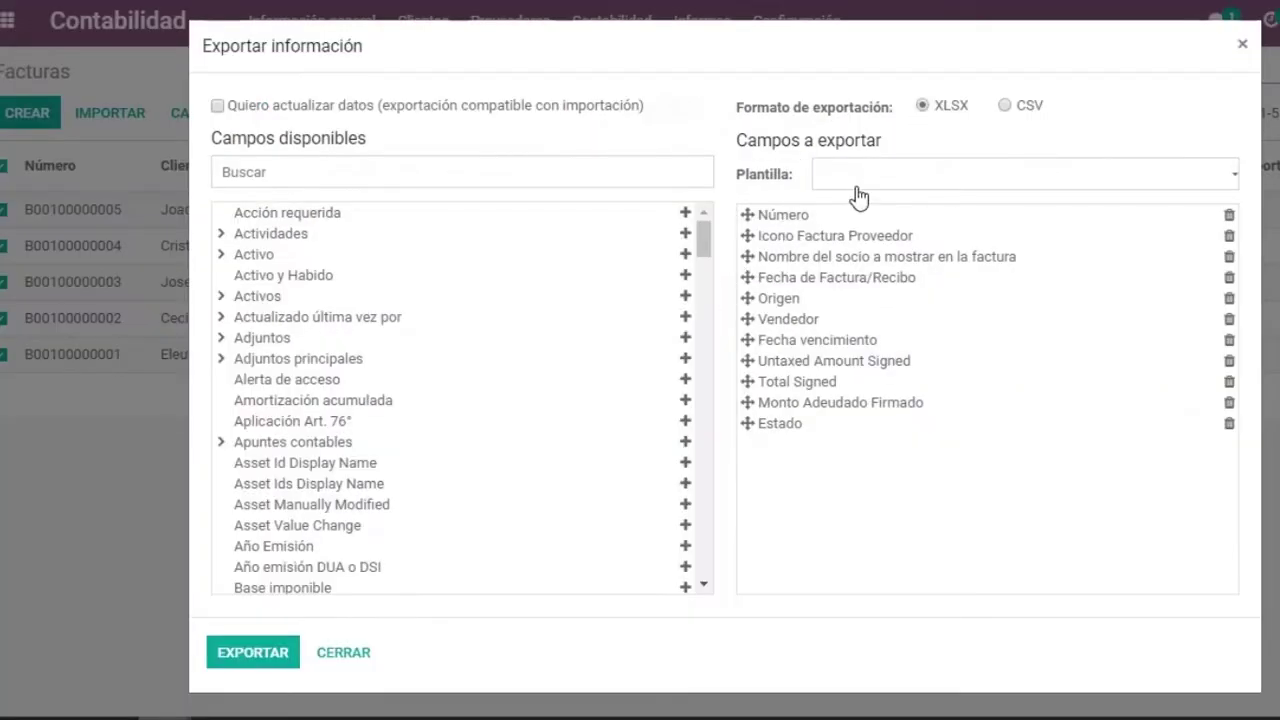
{"action": "left_click", "coordinate": [862, 176]}
{"action": "left_click", "coordinate": [910, 236]}
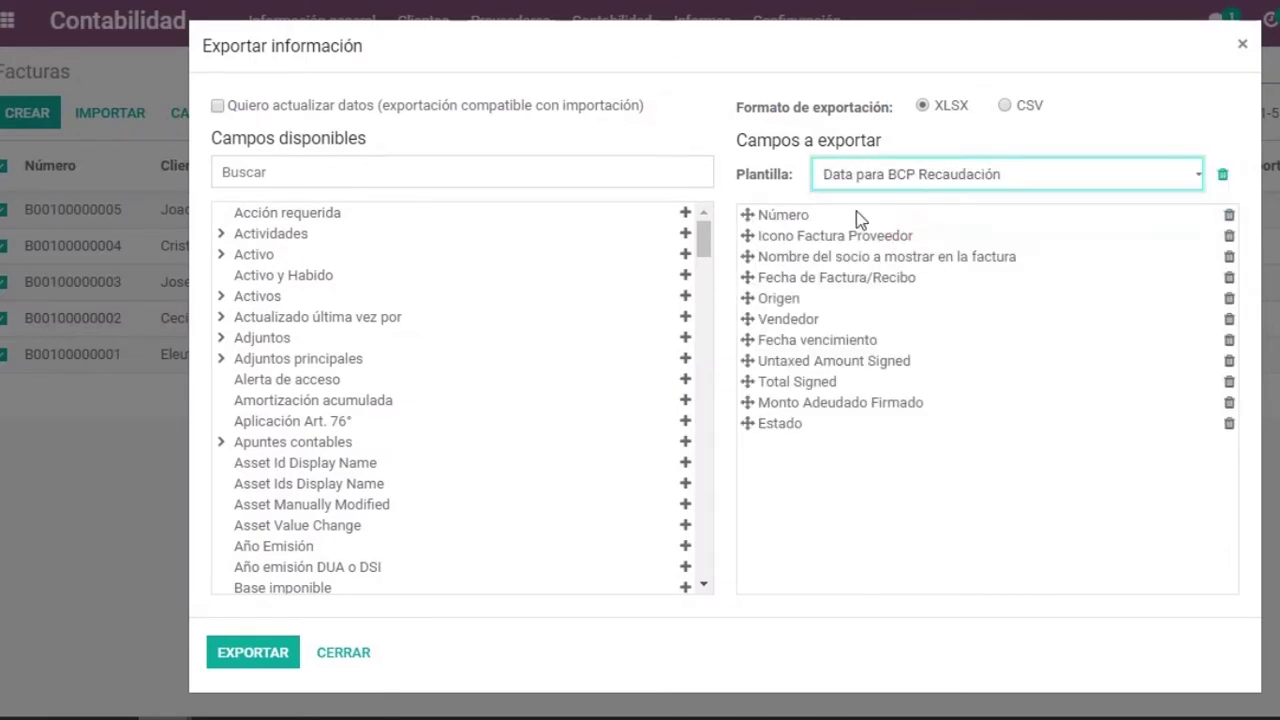
{"action": "left_click", "coordinate": [253, 655]}
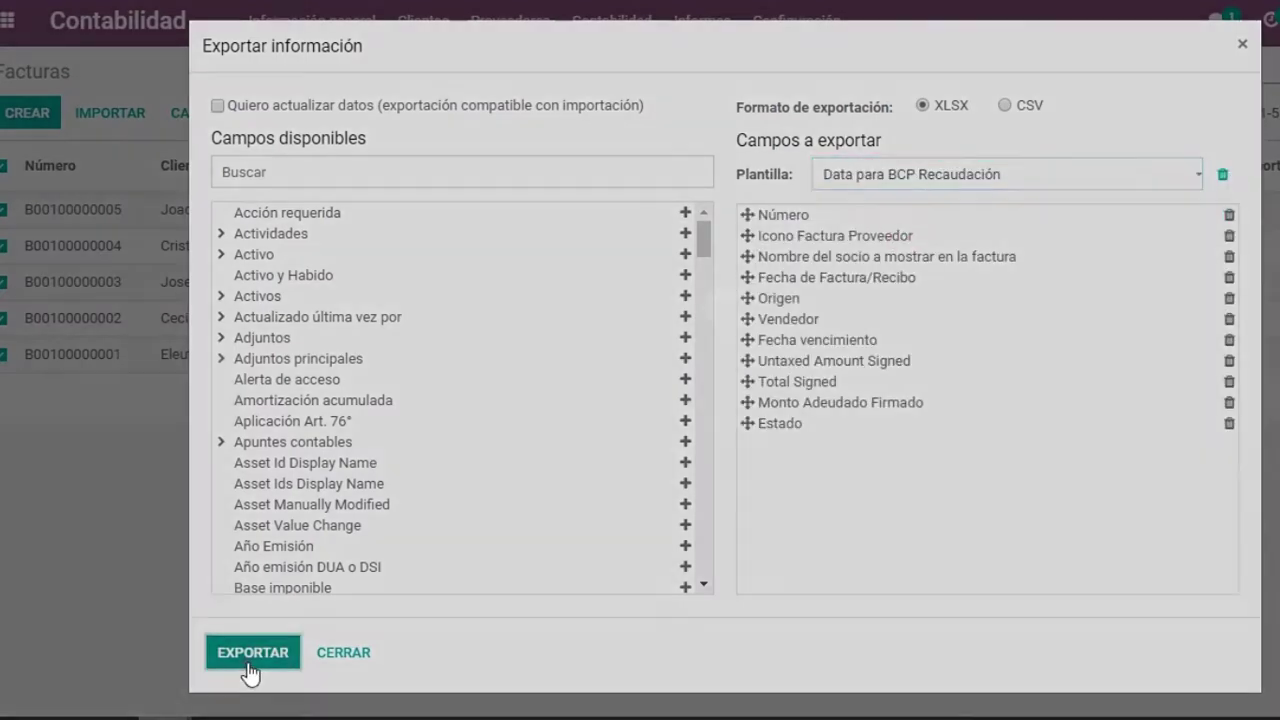
{"action": "left_click", "coordinate": [1242, 44]}
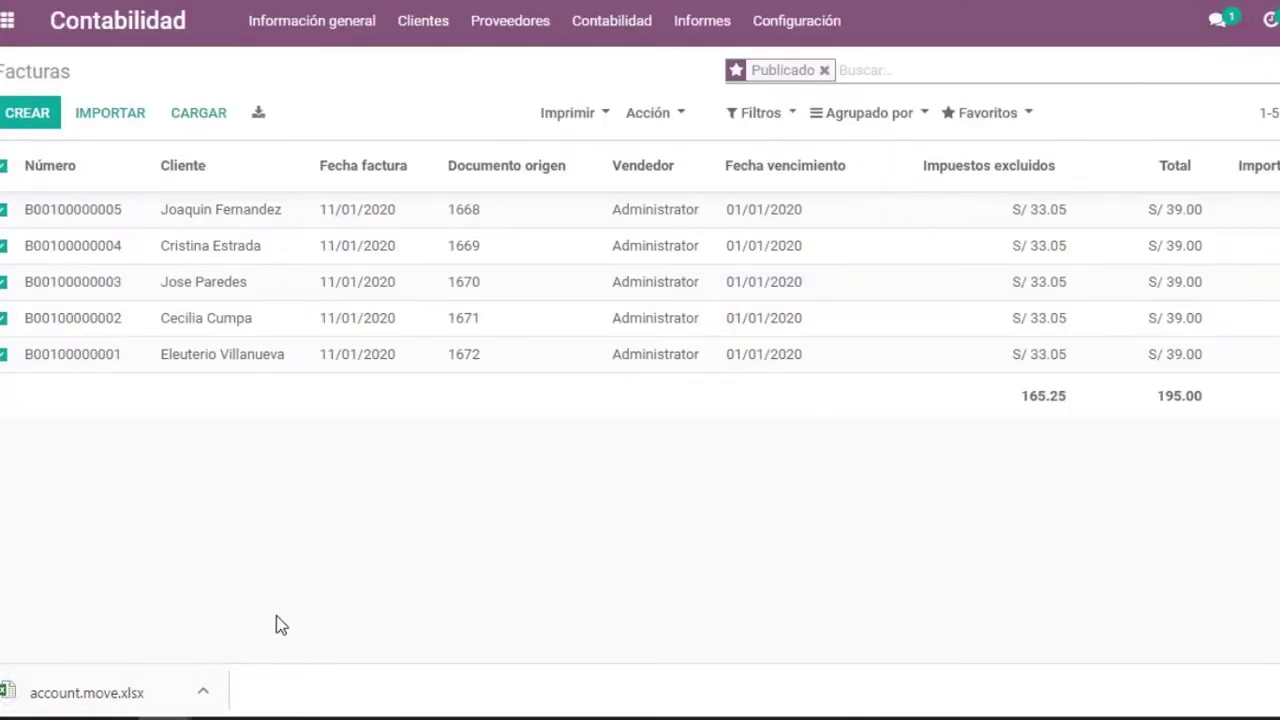
{"action": "left_click", "coordinate": [120, 691]}
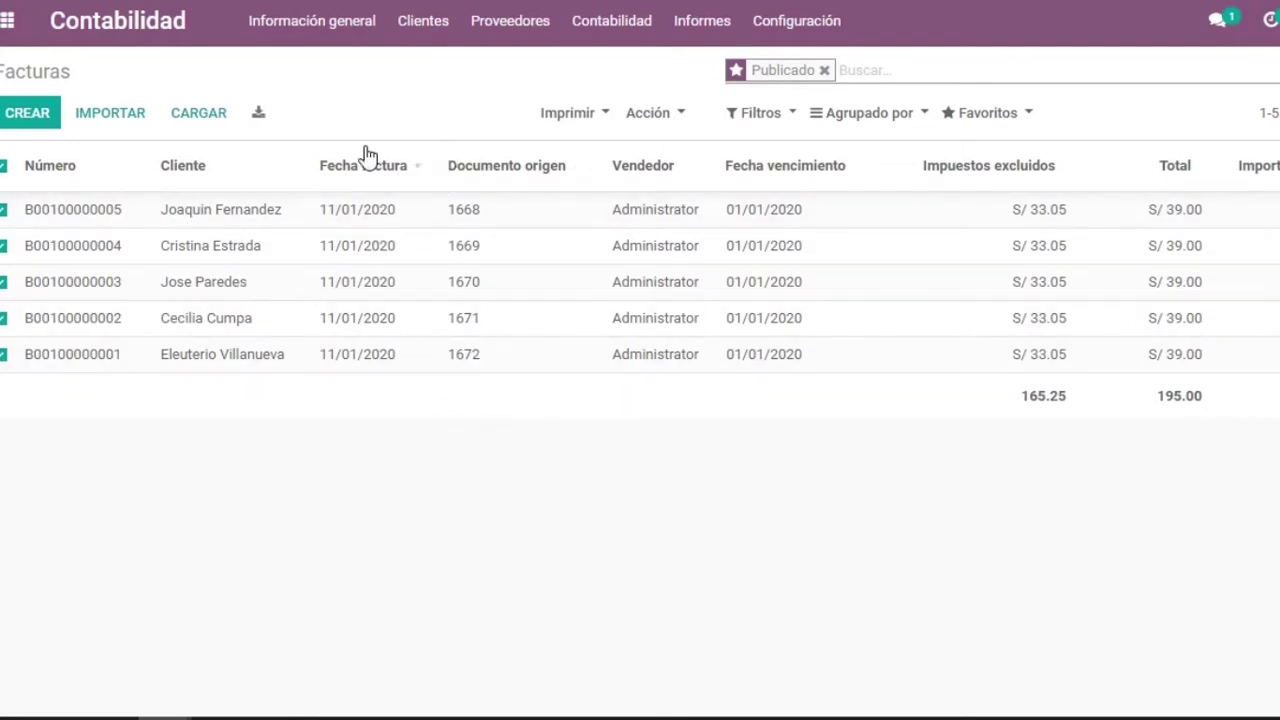
Import the BCP expor excel CSV file from the desktop as a bank statement into the BCP PEN journal
{"action": "left_click", "coordinate": [117, 30]}
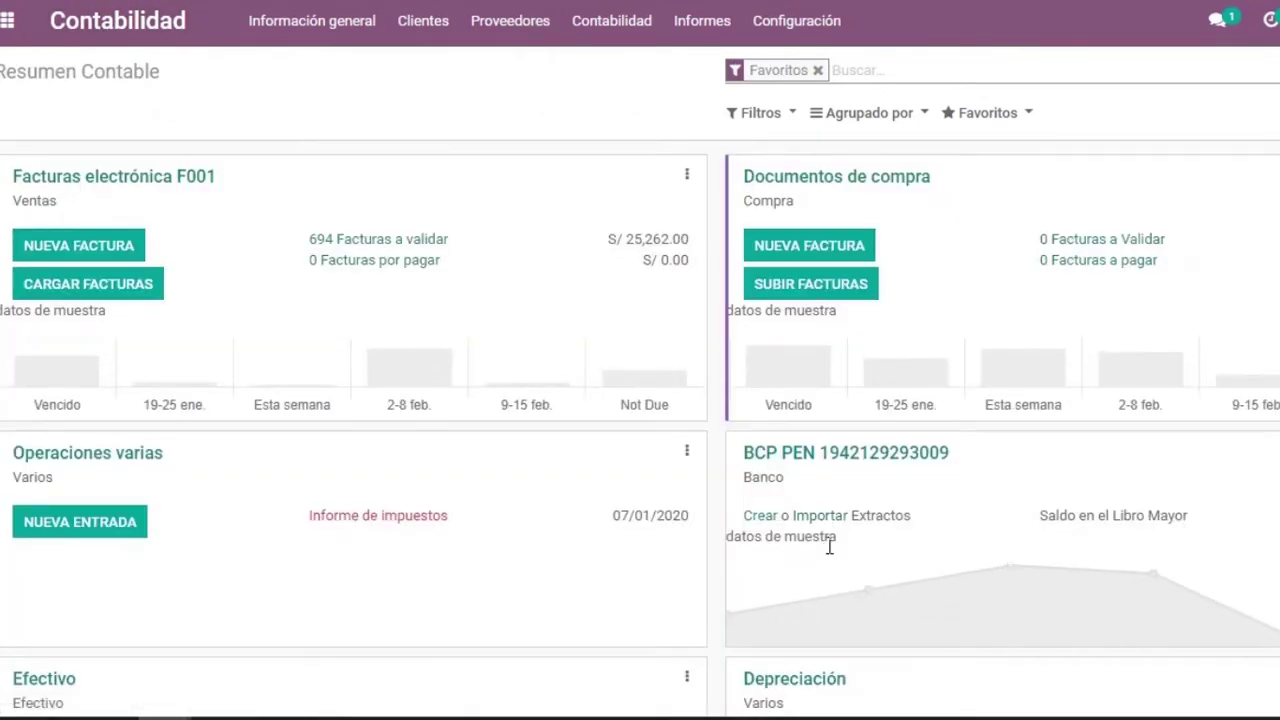
{"action": "scroll", "coordinate": [829, 547], "scroll_direction": "down", "scroll_amount": 3}
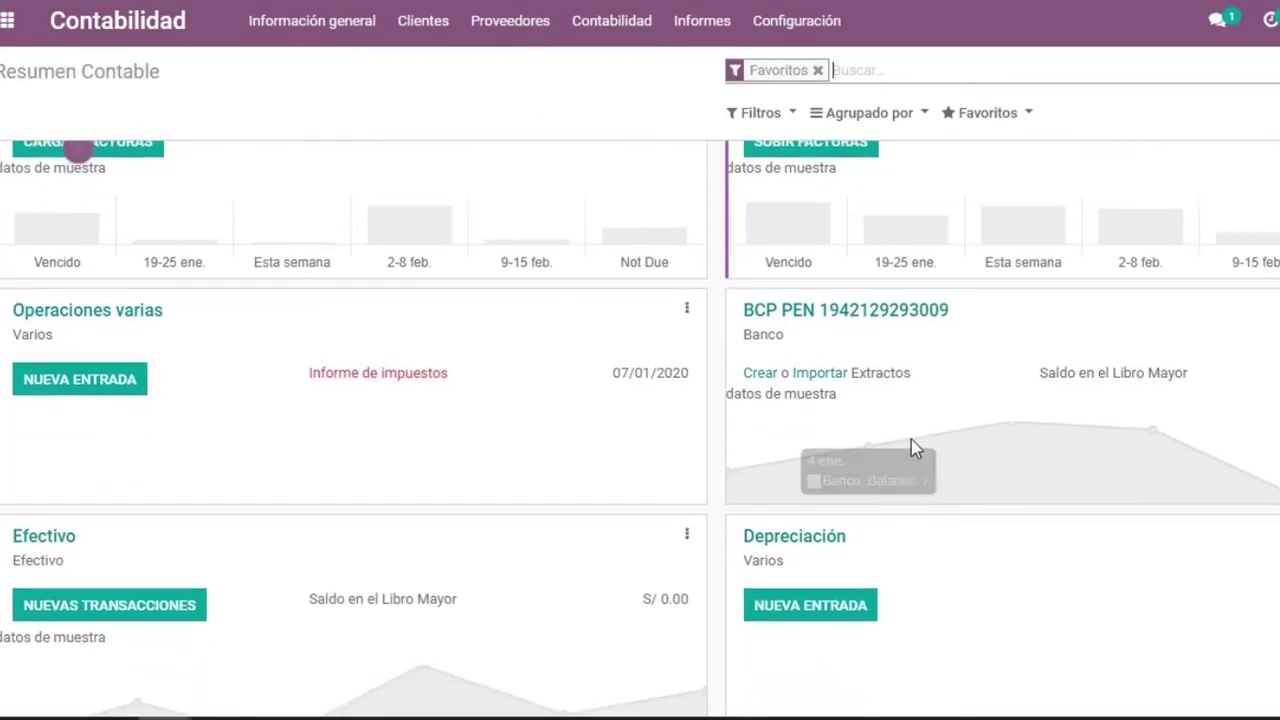
{"action": "left_click", "coordinate": [838, 375]}
{"action": "left_click", "coordinate": [300, 228]}
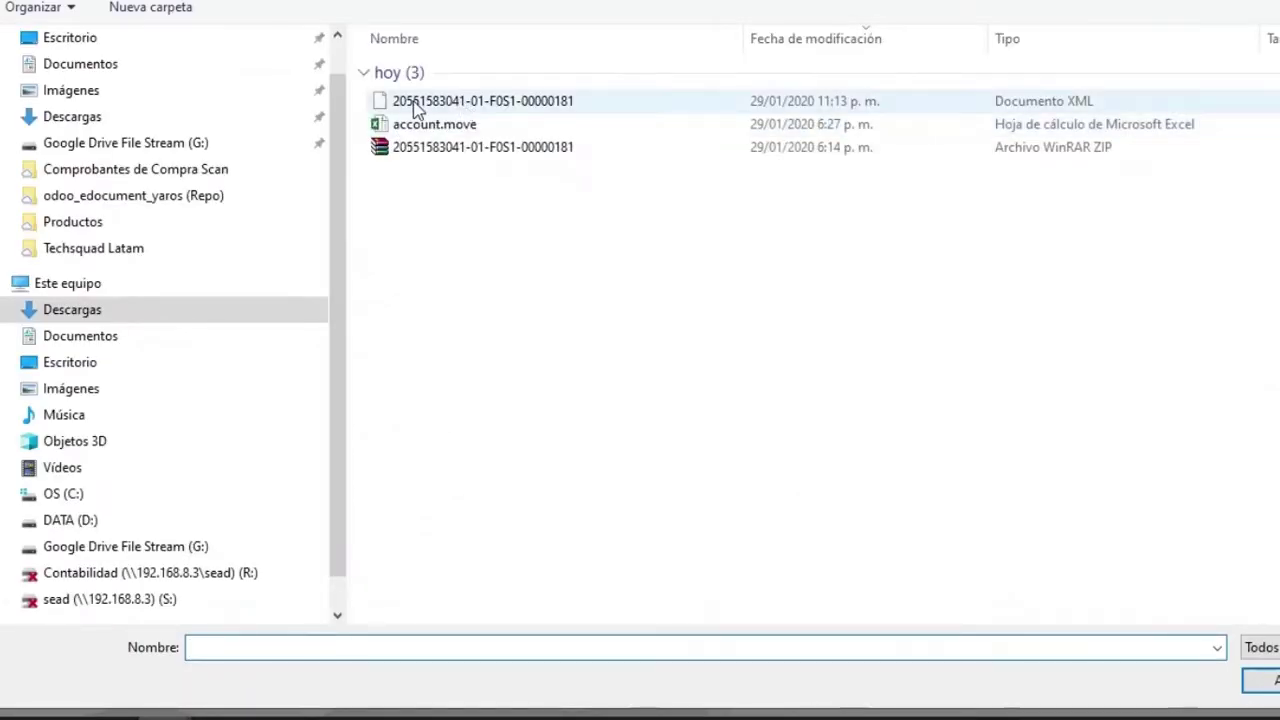
{"action": "left_click", "coordinate": [70, 38]}
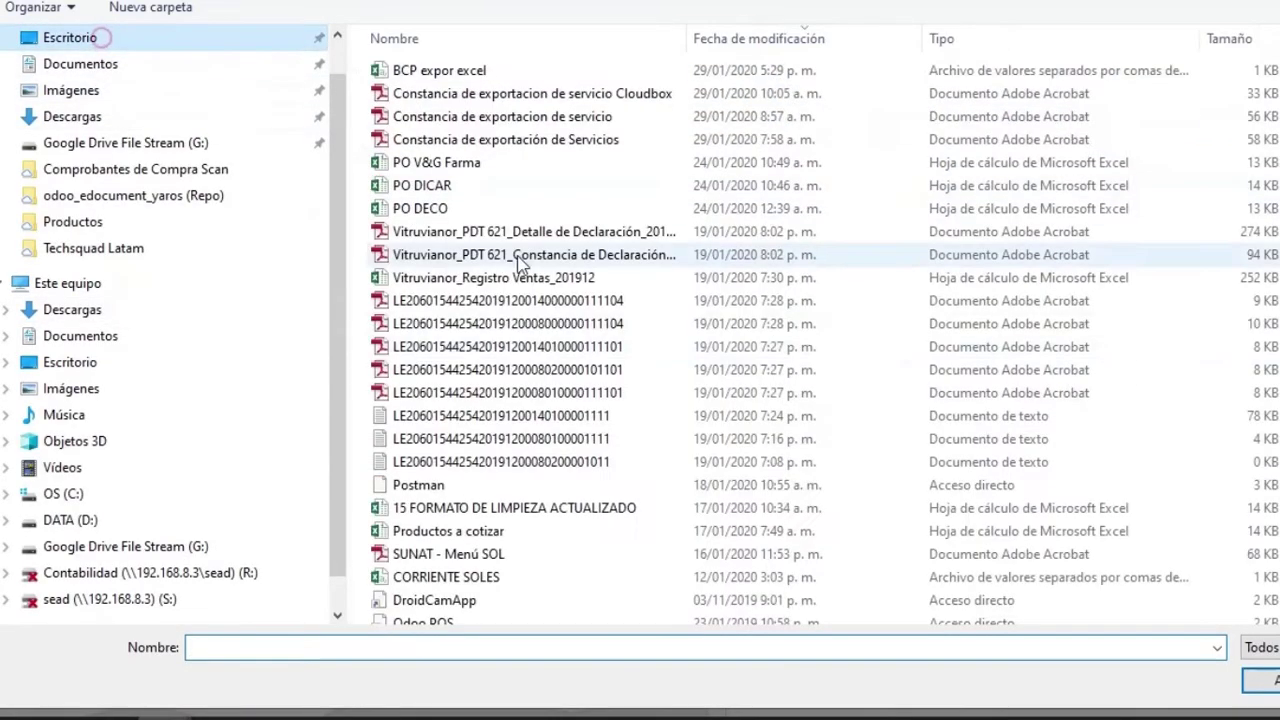
{"action": "double_click", "coordinate": [455, 78]}
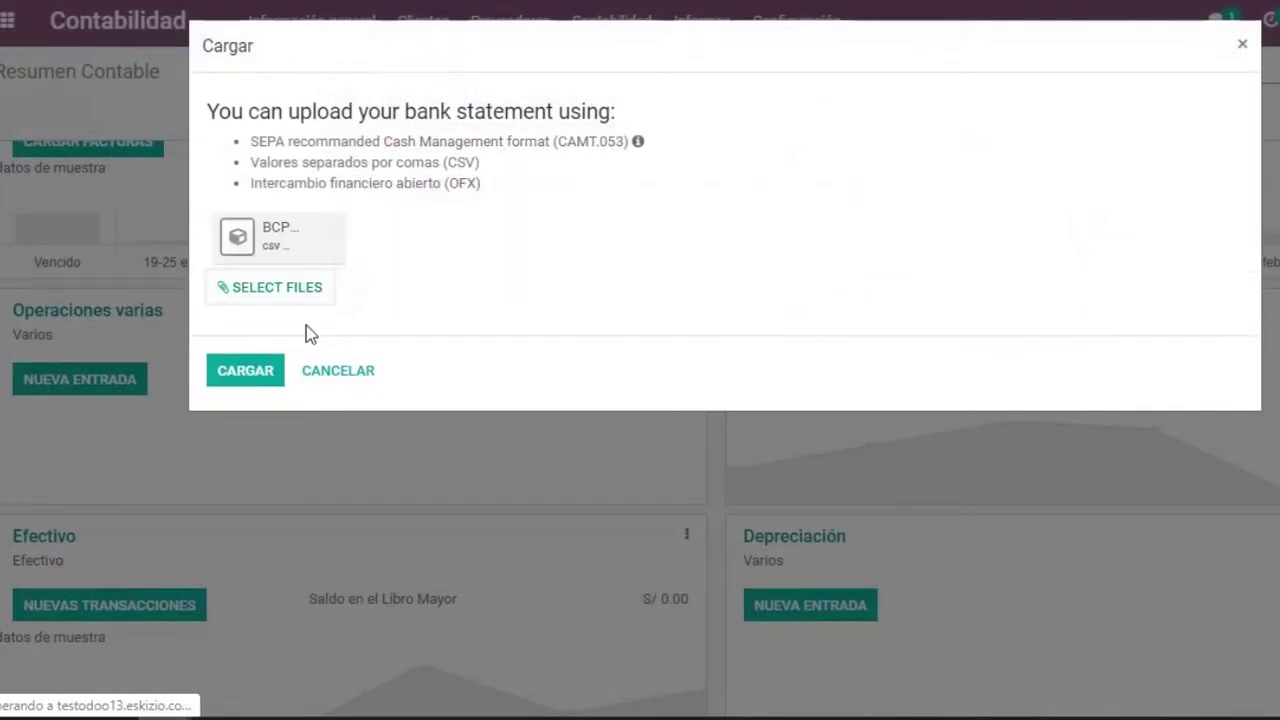
{"action": "left_click", "coordinate": [240, 372]}
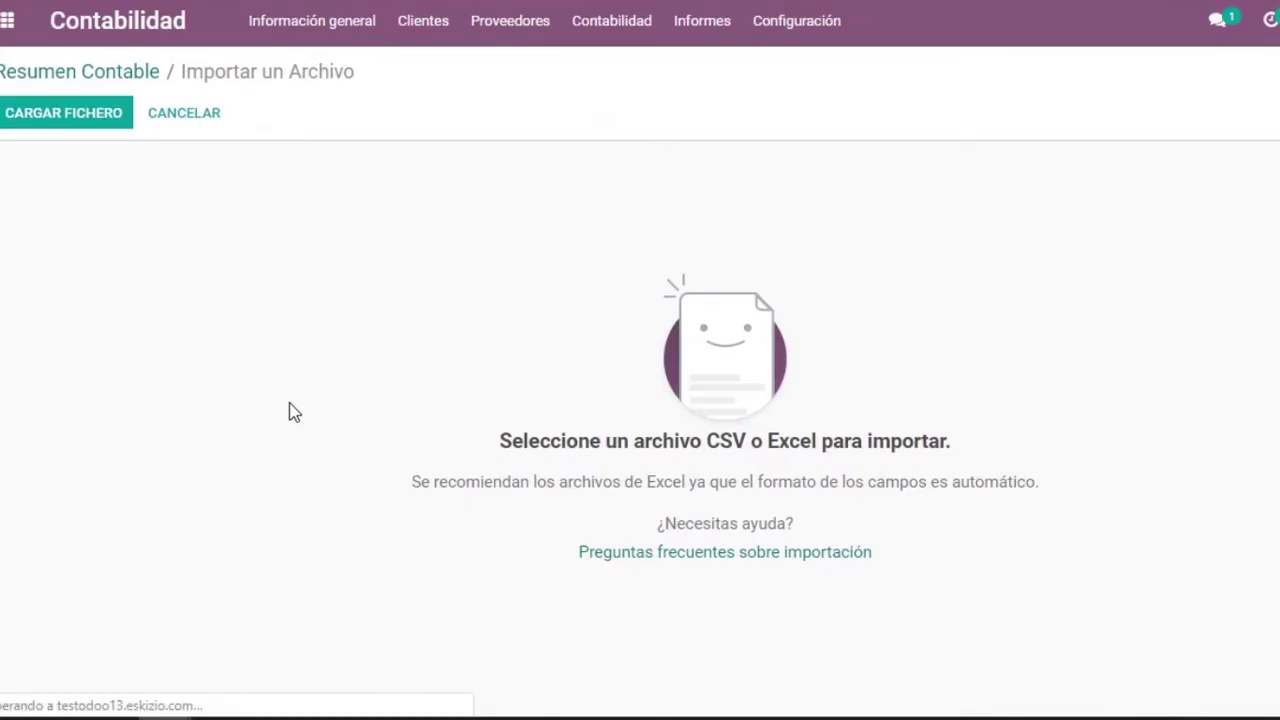
{"action": "left_click", "coordinate": [50, 118]}
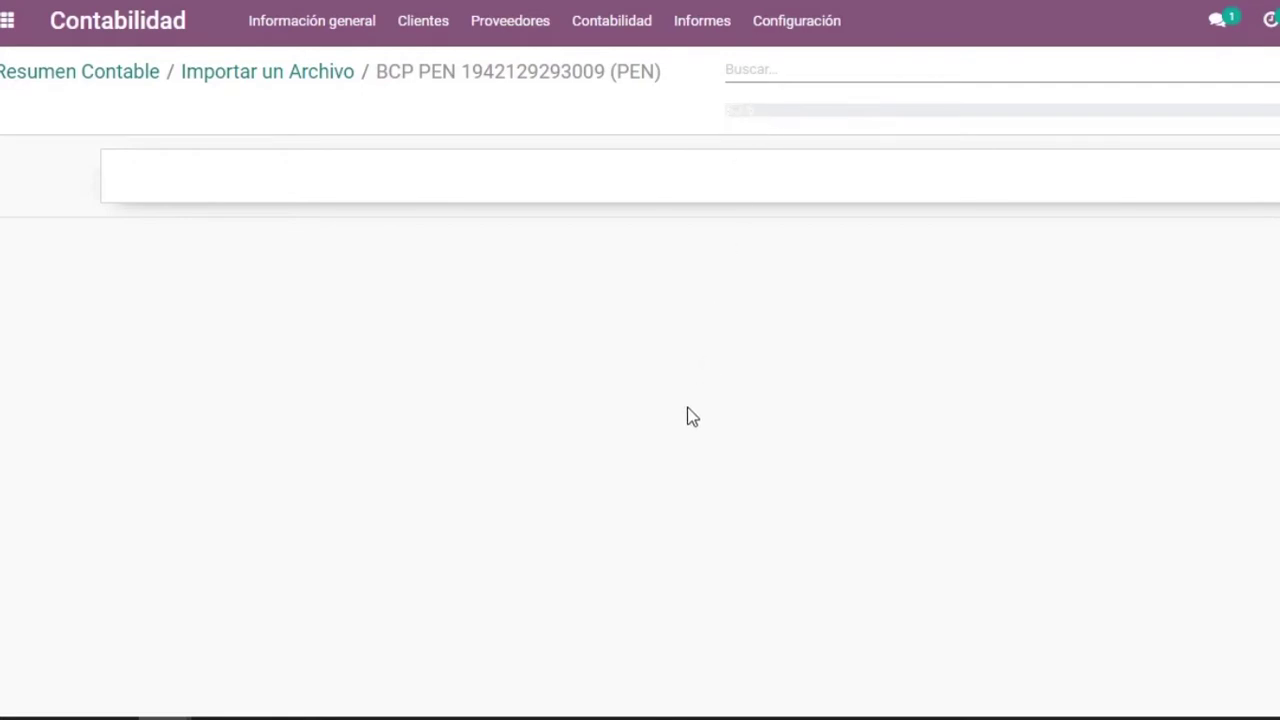
Review the transactions of the BCP PEN bank statement dated 11/01/2020 and open the customer invoices list
{"action": "left_click", "coordinate": [136, 72]}
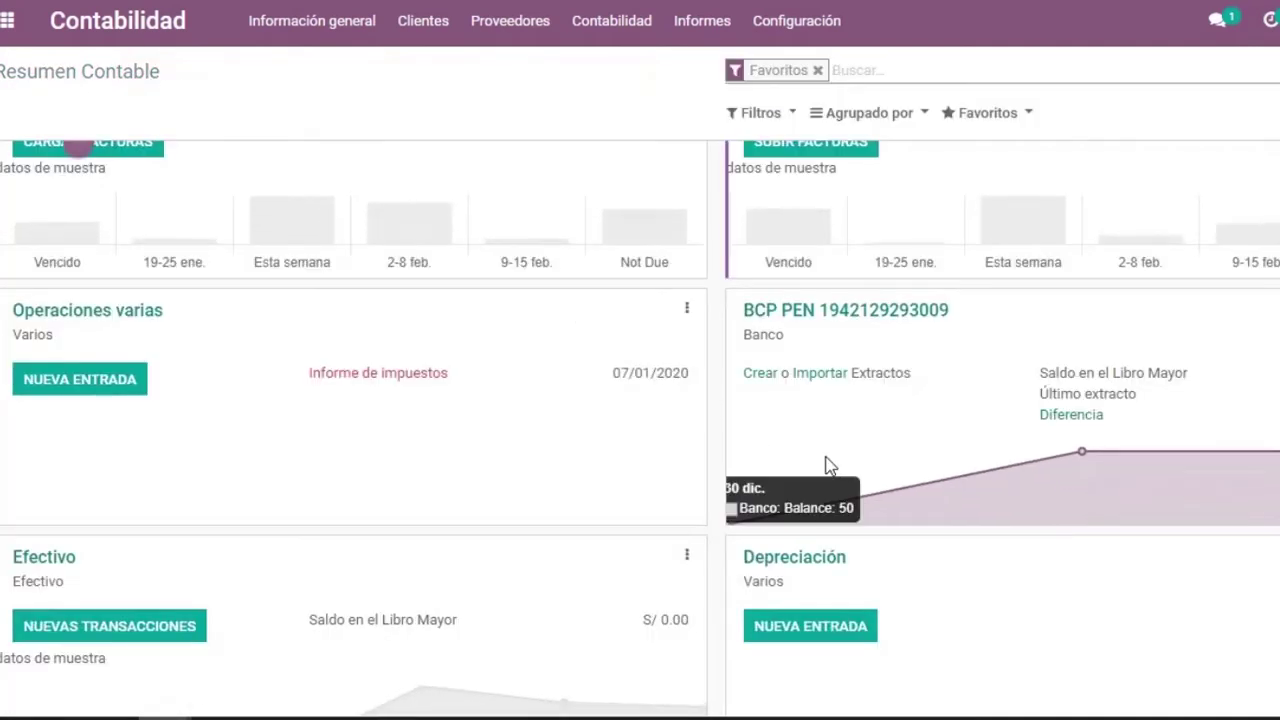
{"action": "left_click", "coordinate": [905, 305]}
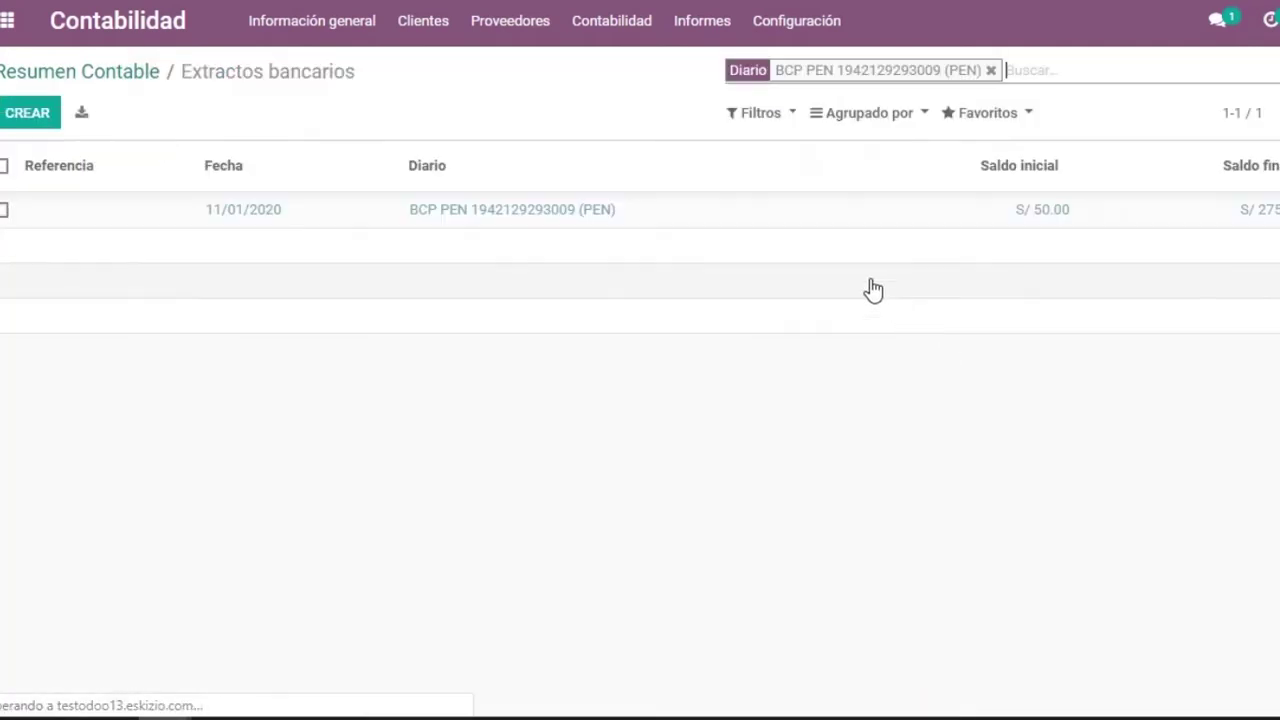
{"action": "left_click", "coordinate": [758, 213]}
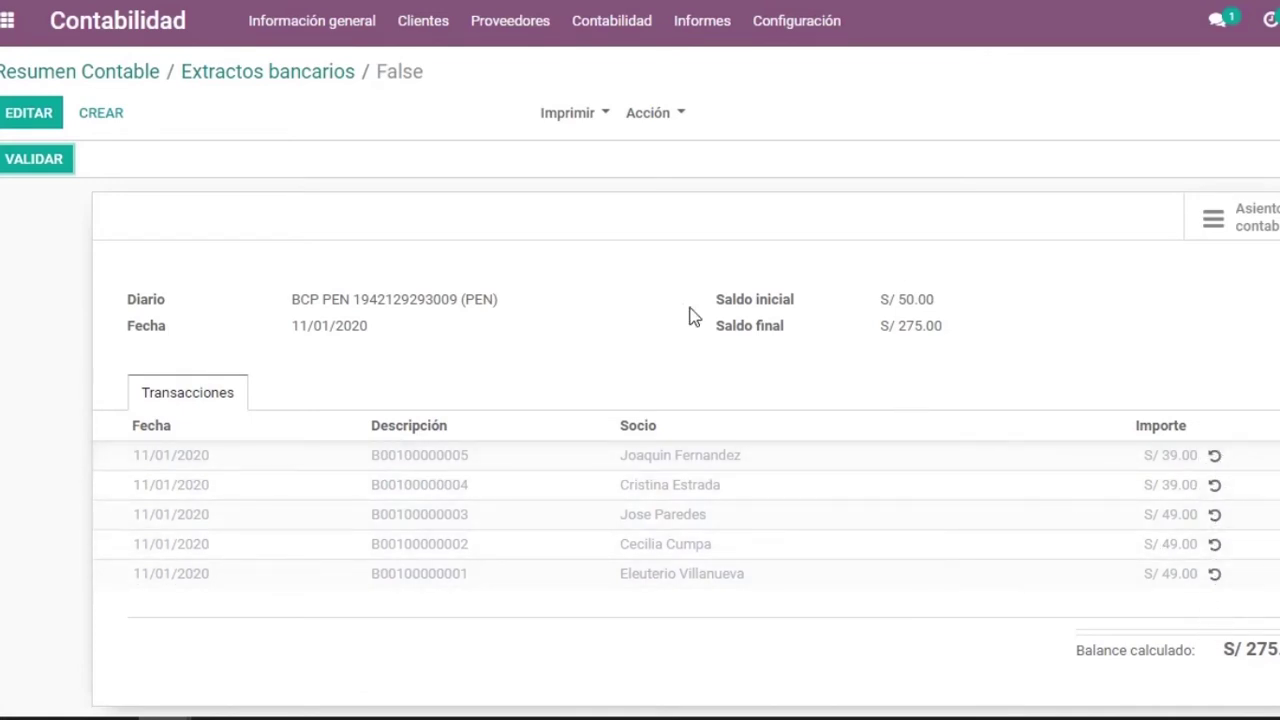
{"action": "left_click", "coordinate": [423, 20]}
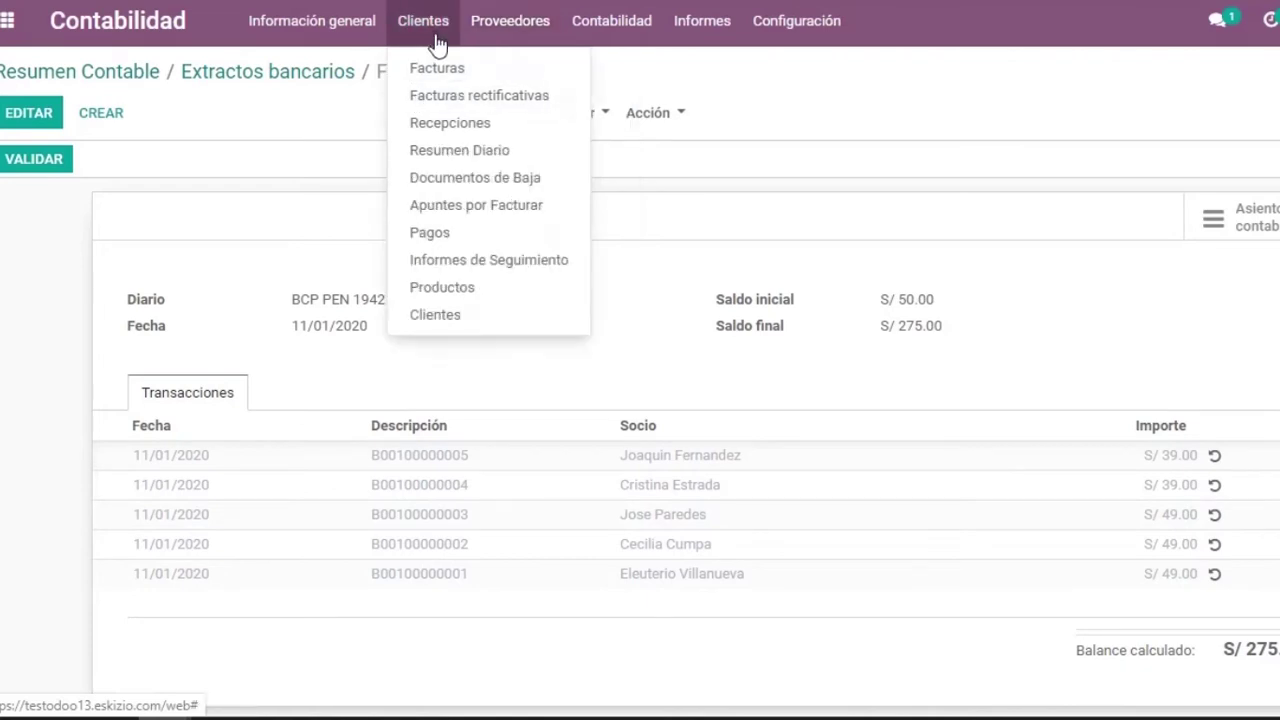
{"action": "left_click", "coordinate": [437, 76]}
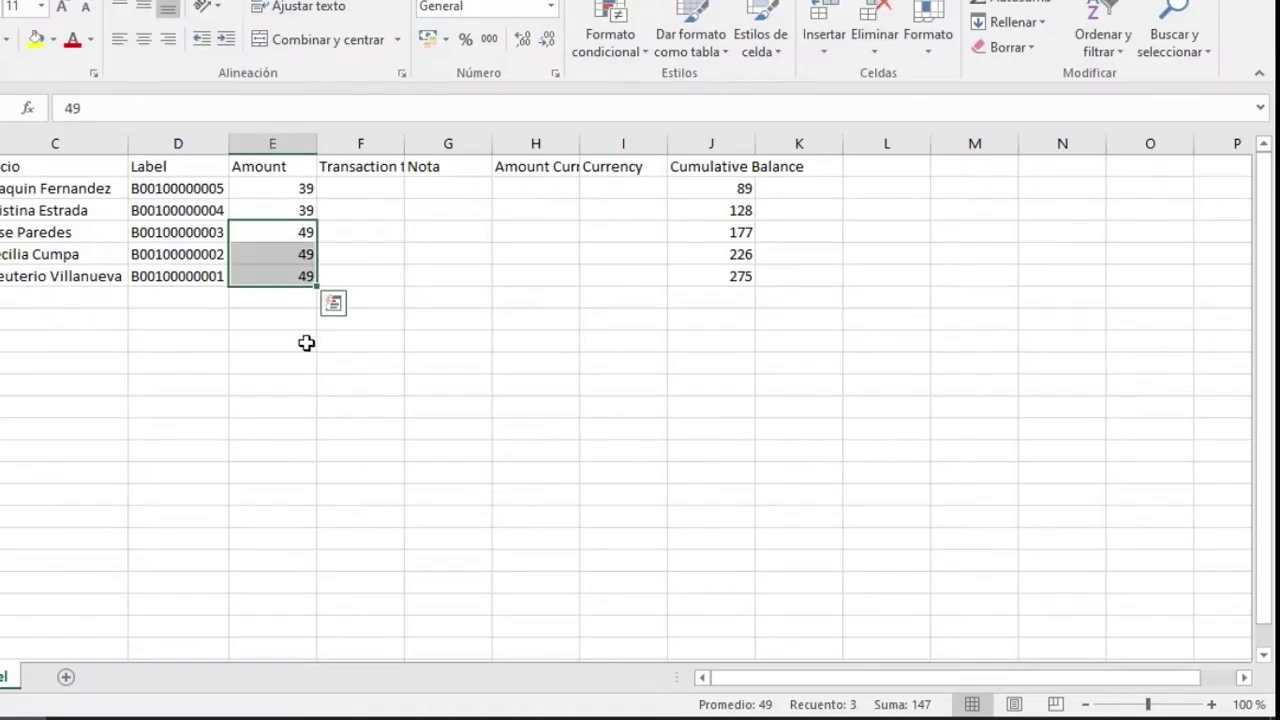
Check the Amount values of the last three records in the Excel bank file and return to the Odoo invoices
{"action": "left_click", "coordinate": [294, 362]}
{"action": "left_click", "coordinate": [300, 238]}
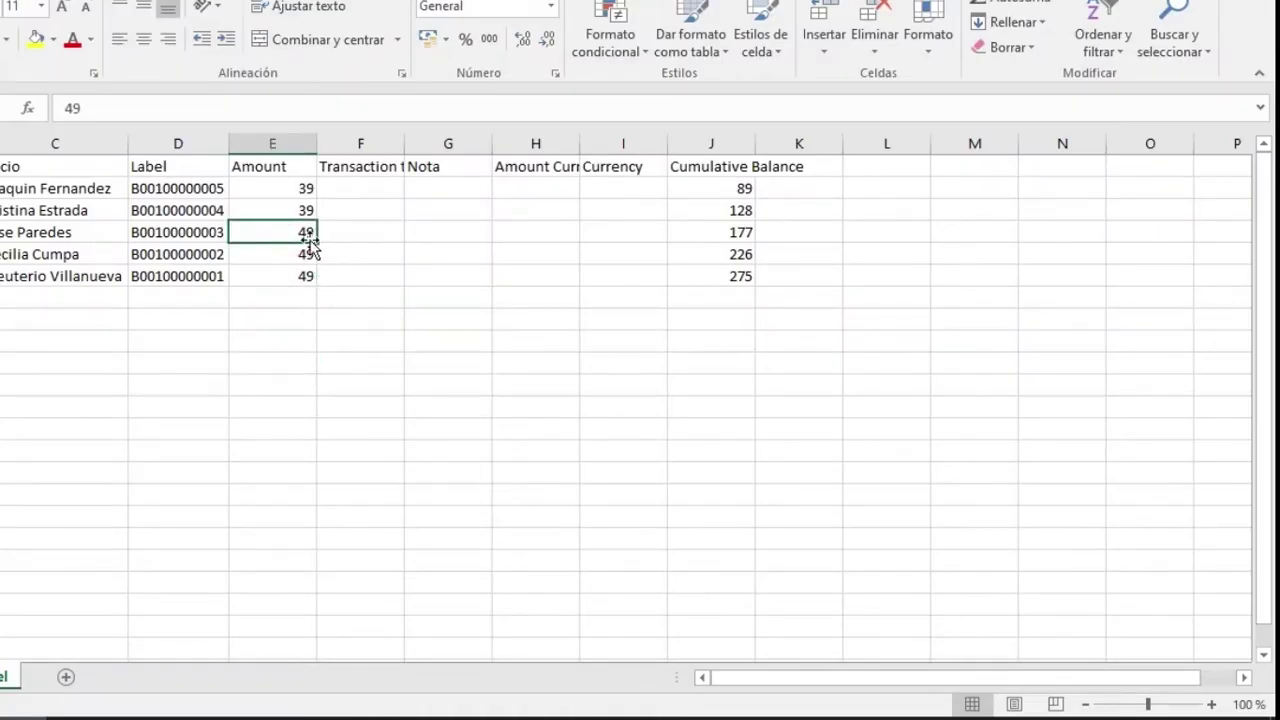
{"action": "left_click", "coordinate": [297, 252]}
{"action": "left_click", "coordinate": [297, 276]}
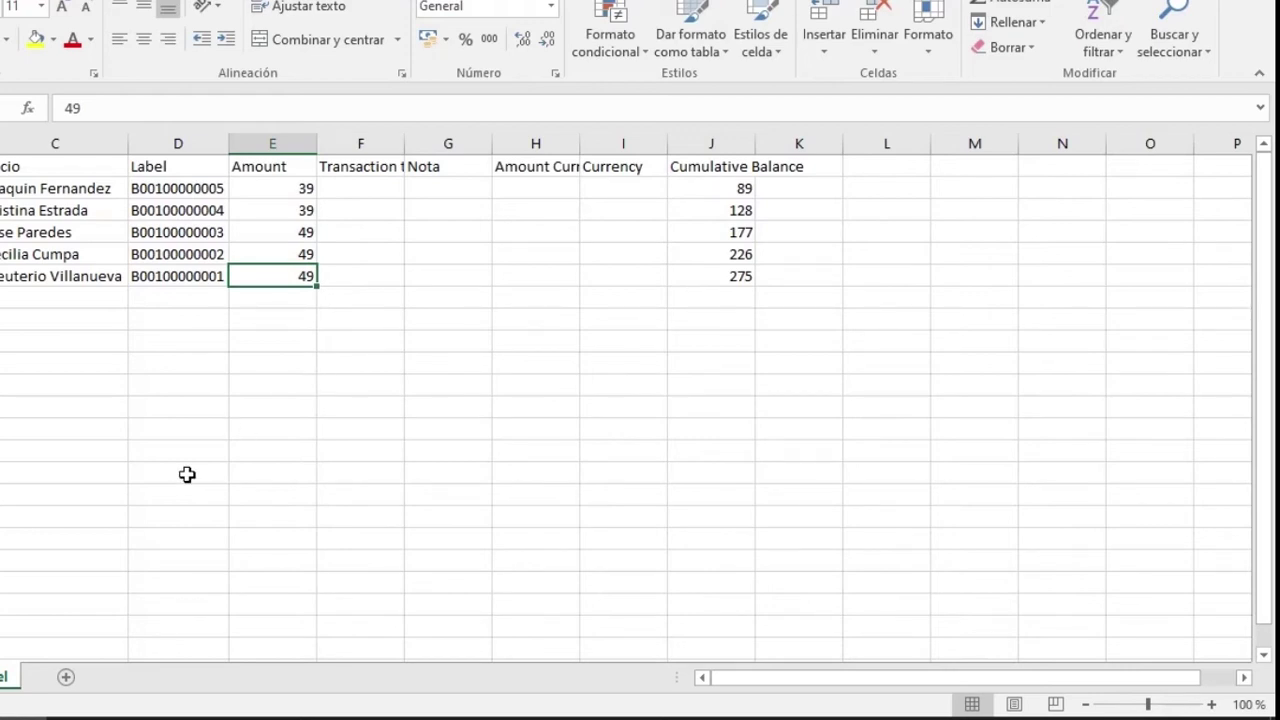
{"action": "left_click", "coordinate": [137, 666]}
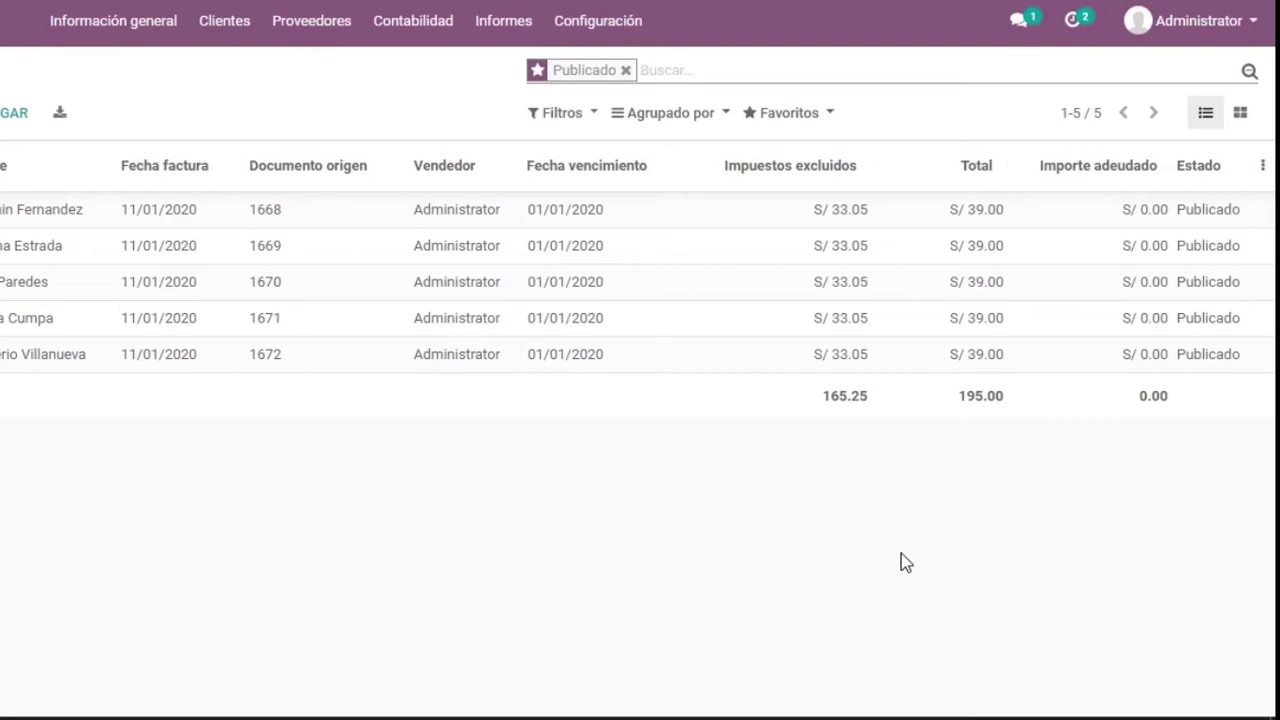
Check the BCP PEN journal balances on the accounting overview and return to the customer invoices list
{"action": "left_click", "coordinate": [370, 310]}
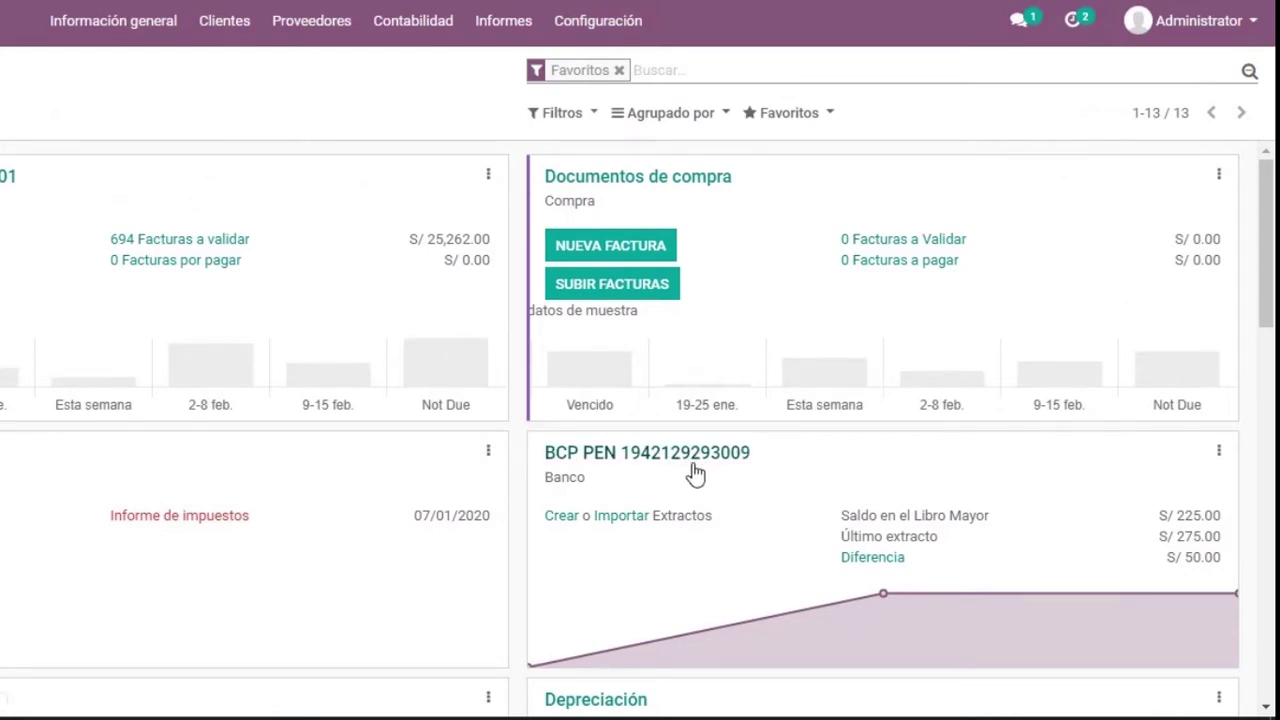
{"action": "left_click", "coordinate": [224, 21]}
{"action": "left_click", "coordinate": [249, 72]}
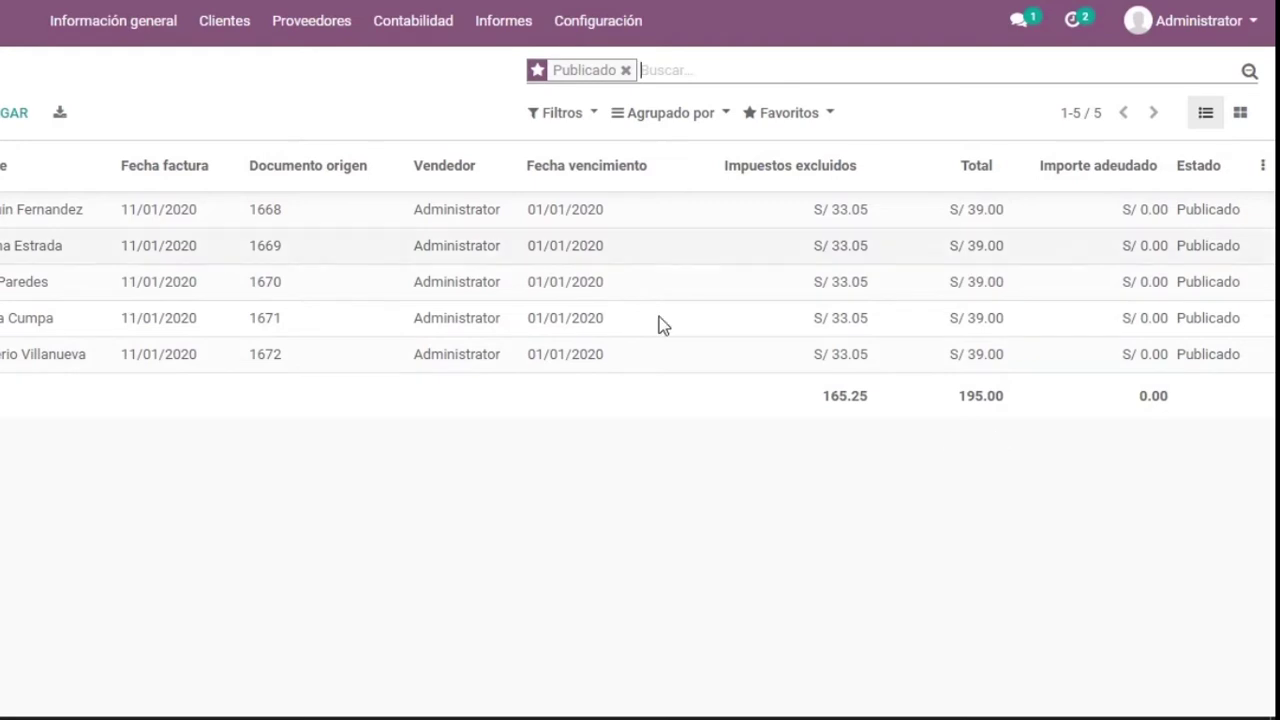
Select all entries in Apuntes por Facturar and start the Crear Factura o Rectificativo action for them
{"action": "left_click", "coordinate": [229, 24]}
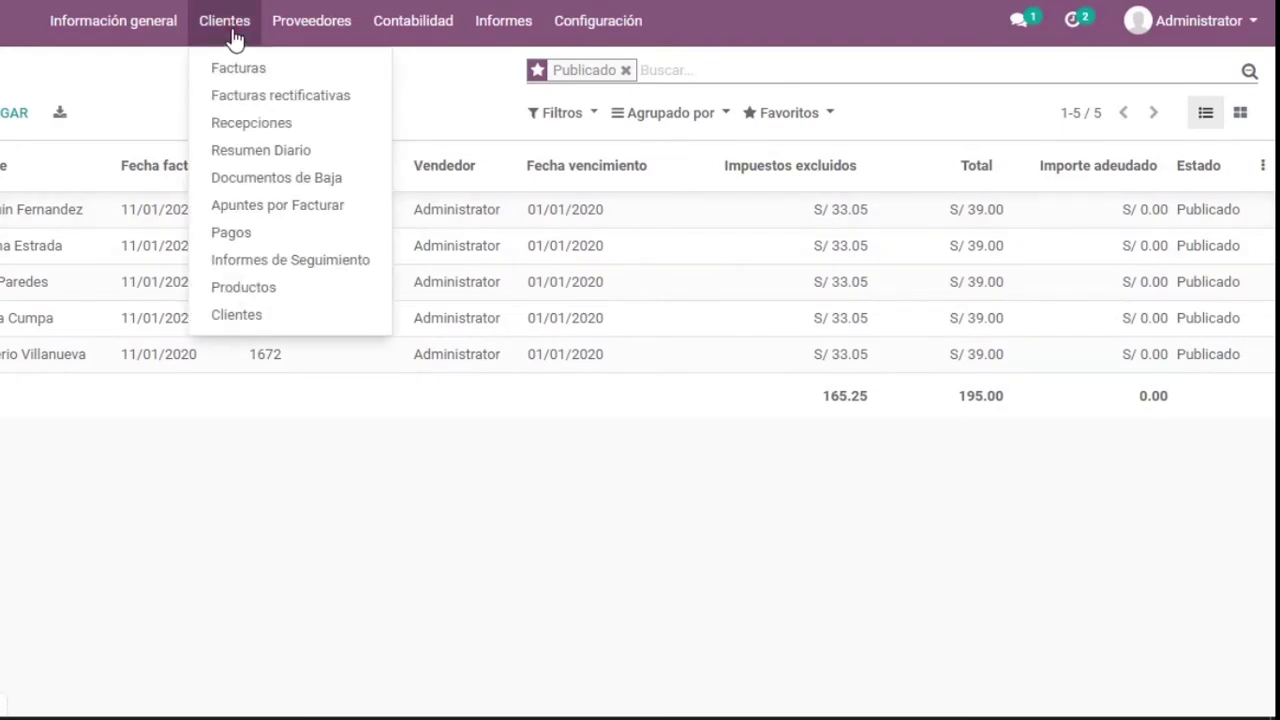
{"action": "left_click", "coordinate": [272, 205]}
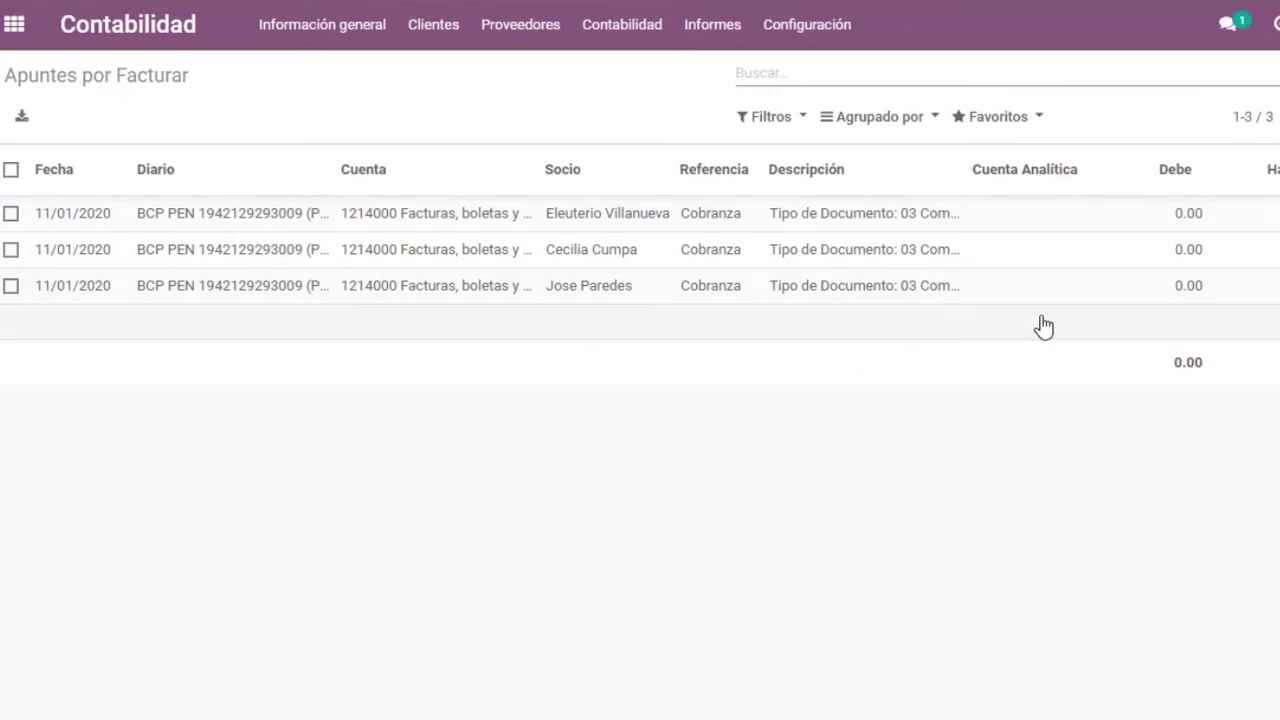
{"action": "left_click", "coordinate": [10, 170]}
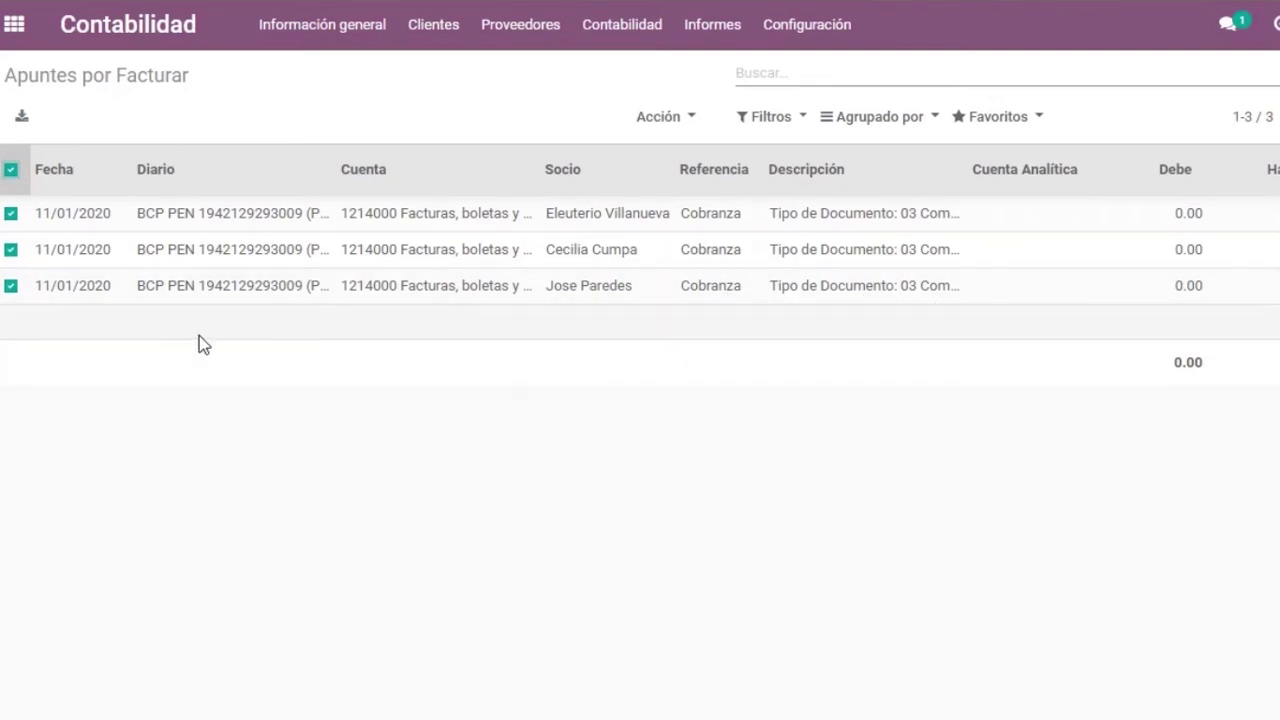
{"action": "left_click", "coordinate": [11, 287]}
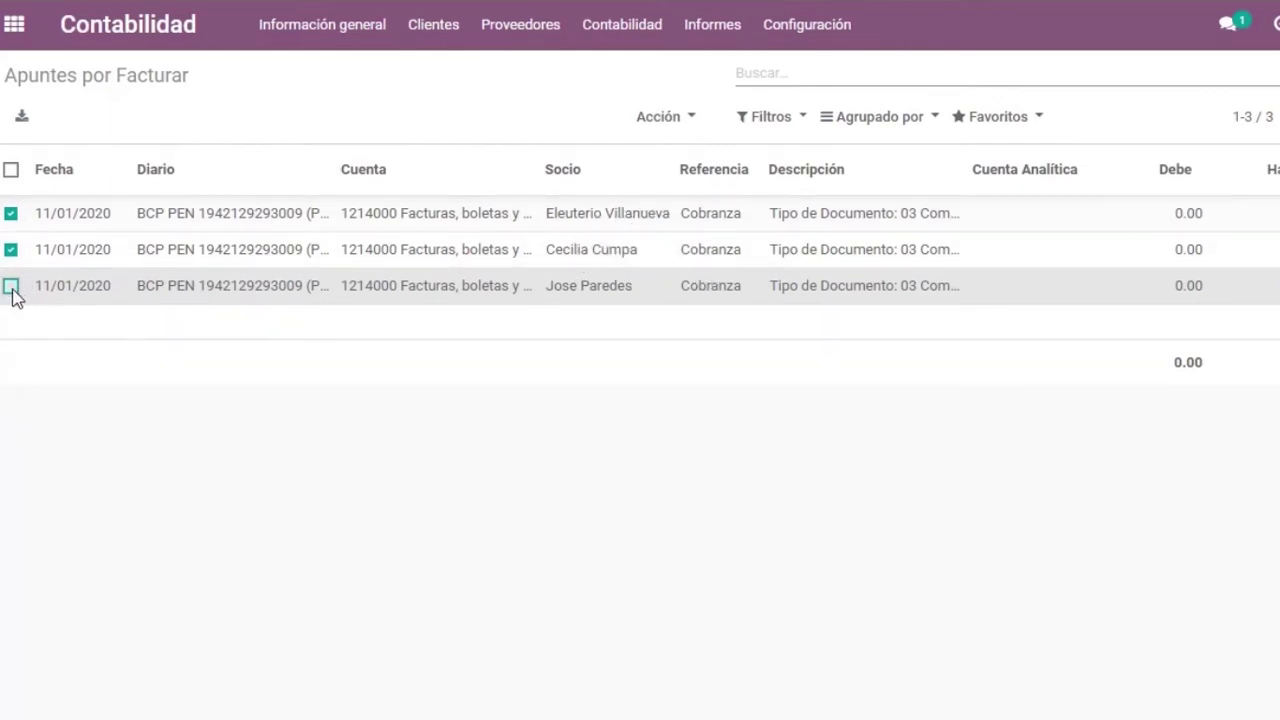
{"action": "left_click", "coordinate": [11, 169]}
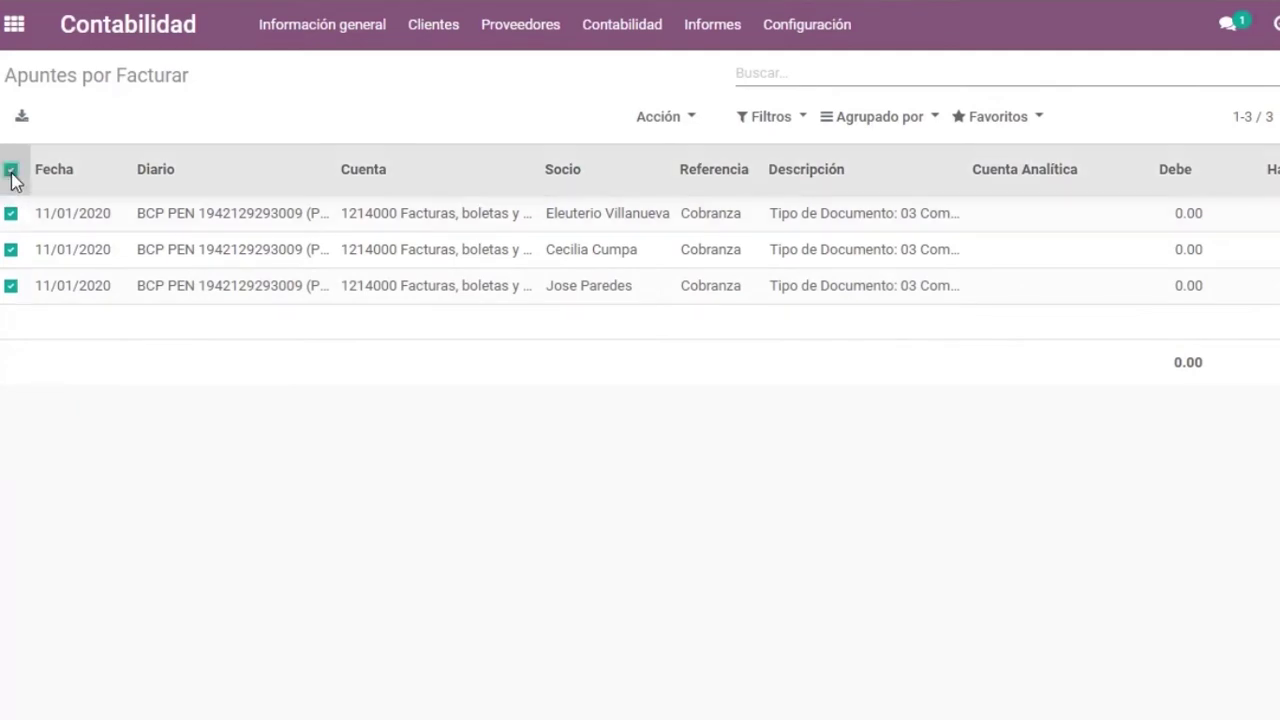
{"action": "left_click", "coordinate": [652, 118]}
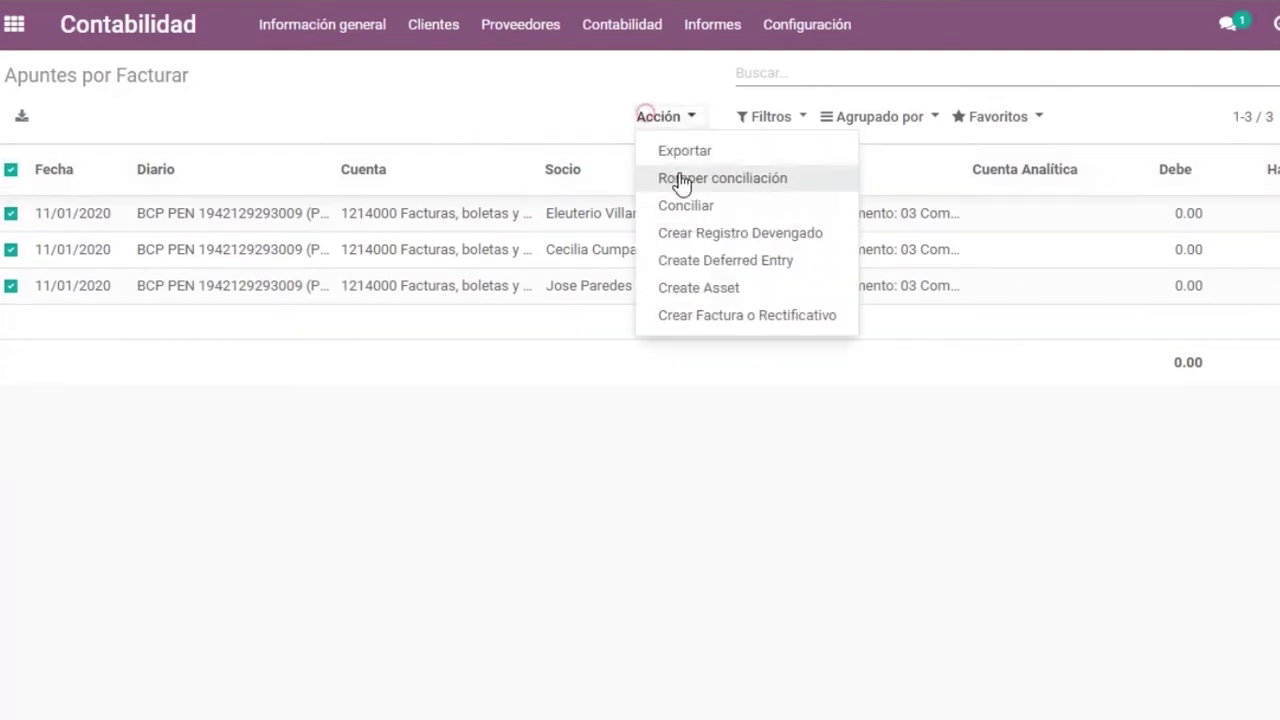
{"action": "left_click", "coordinate": [728, 333]}
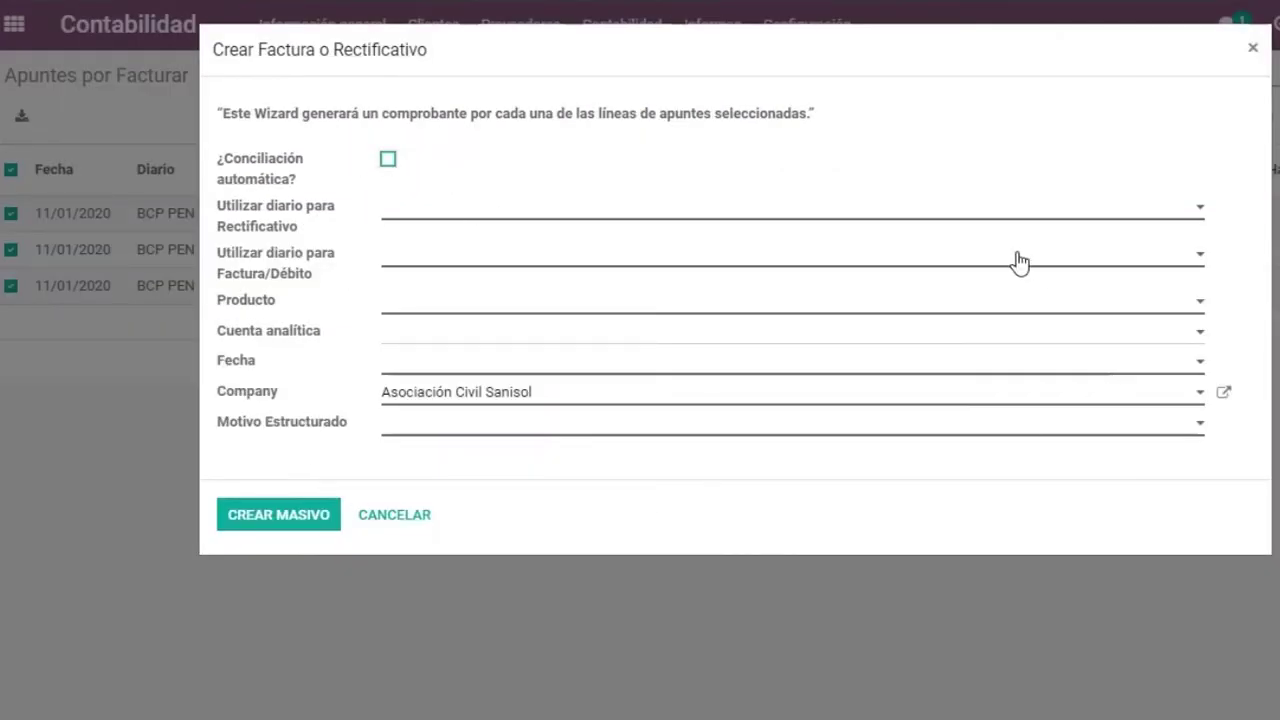
Enable automatic reconciliation and set the credit note journal to Nota de crédito electrónica BC01 (PEN)
{"action": "left_click", "coordinate": [388, 168]}
{"action": "left_click", "coordinate": [409, 212]}
{"action": "type", "text": "nota"}
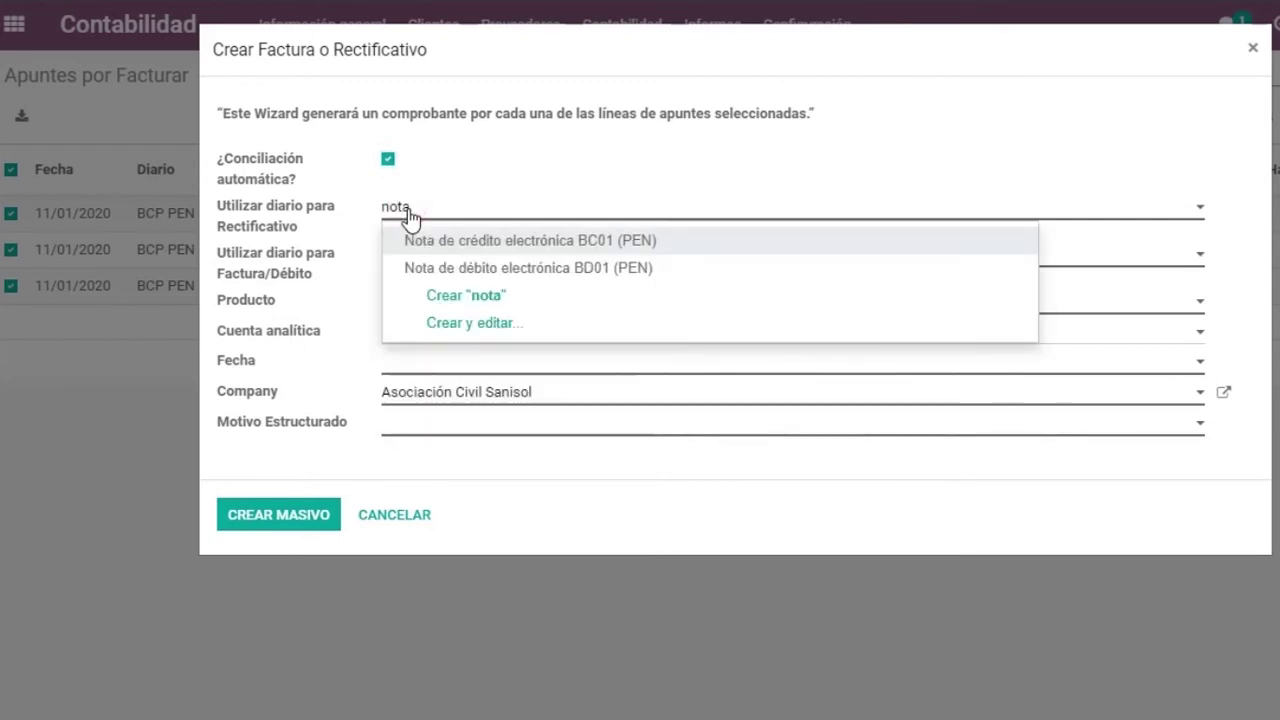
{"action": "key", "text": "Tab"}
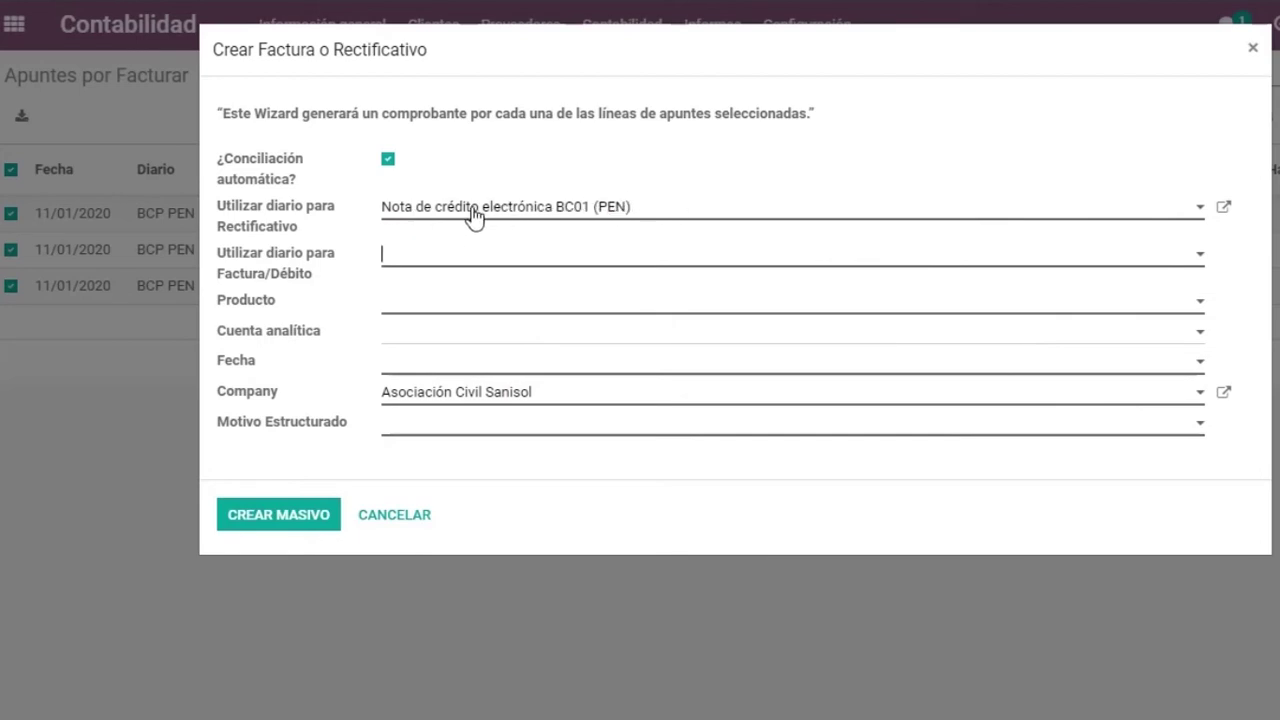
Set the invoice/debit journal to Nota de débito electrónica BD01 (PEN) and the product to Mora
{"action": "left_click", "coordinate": [428, 262]}
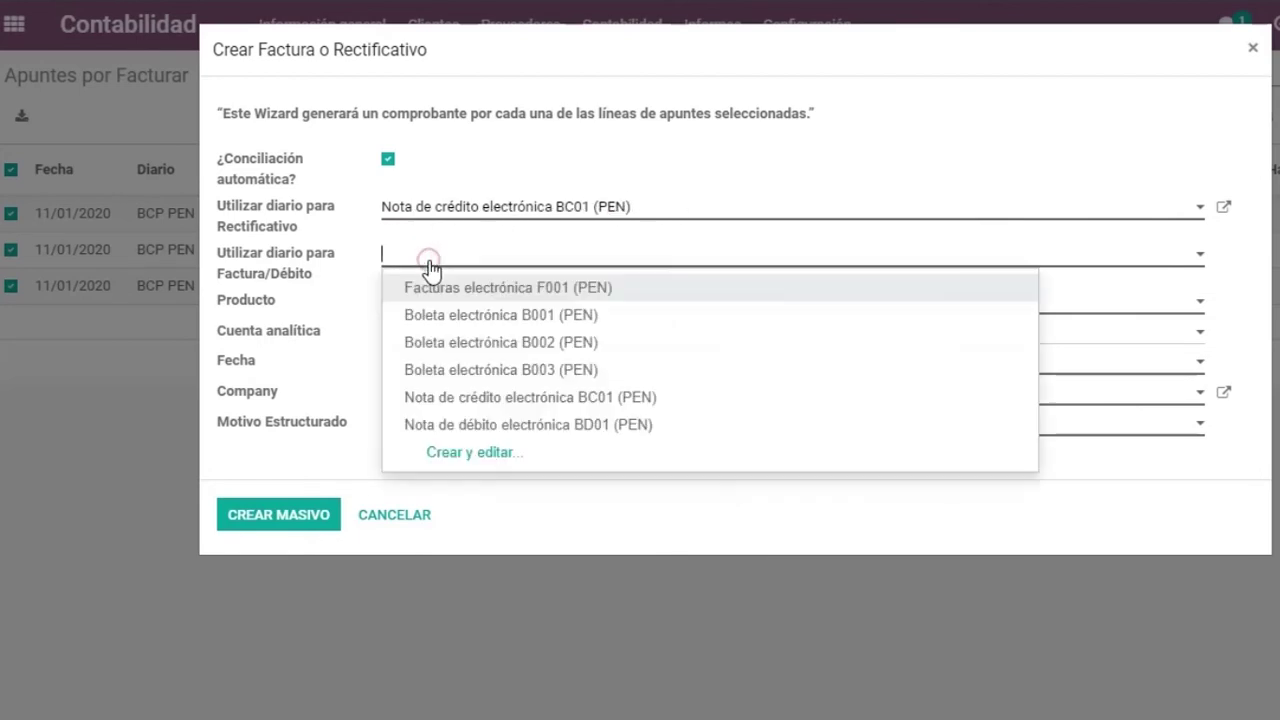
{"action": "type", "text": "not"}
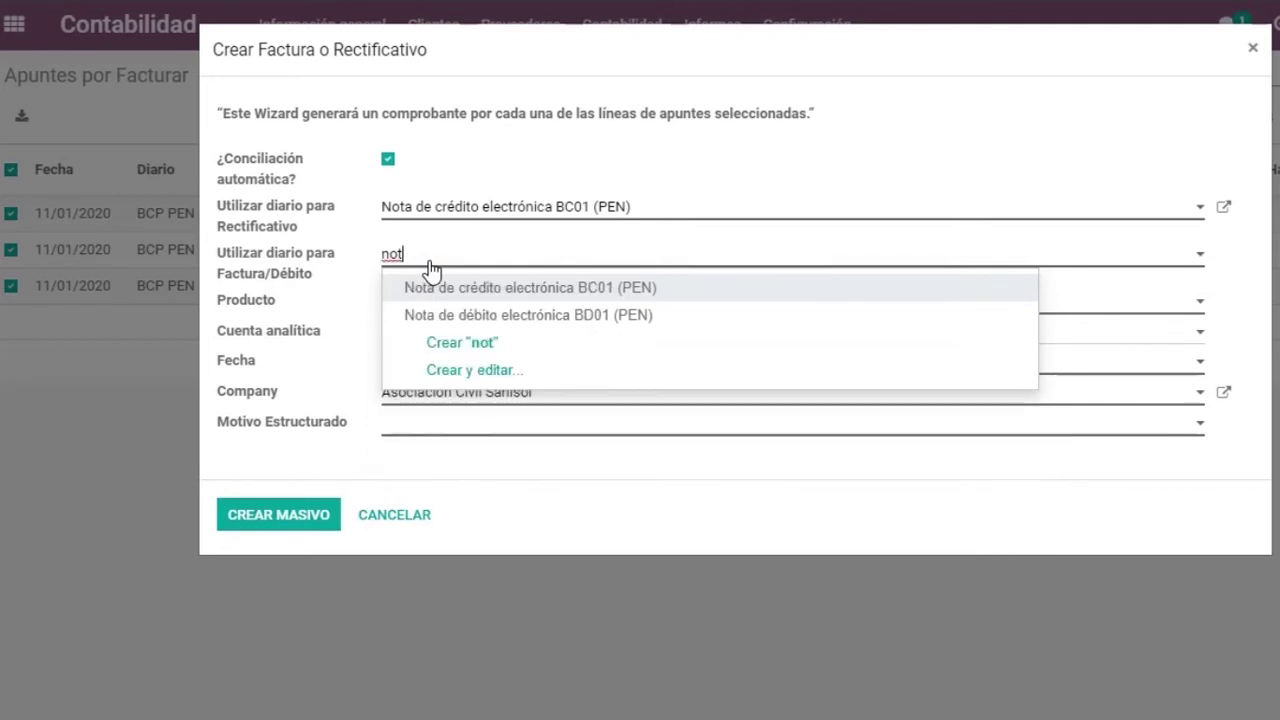
{"action": "left_click", "coordinate": [487, 318]}
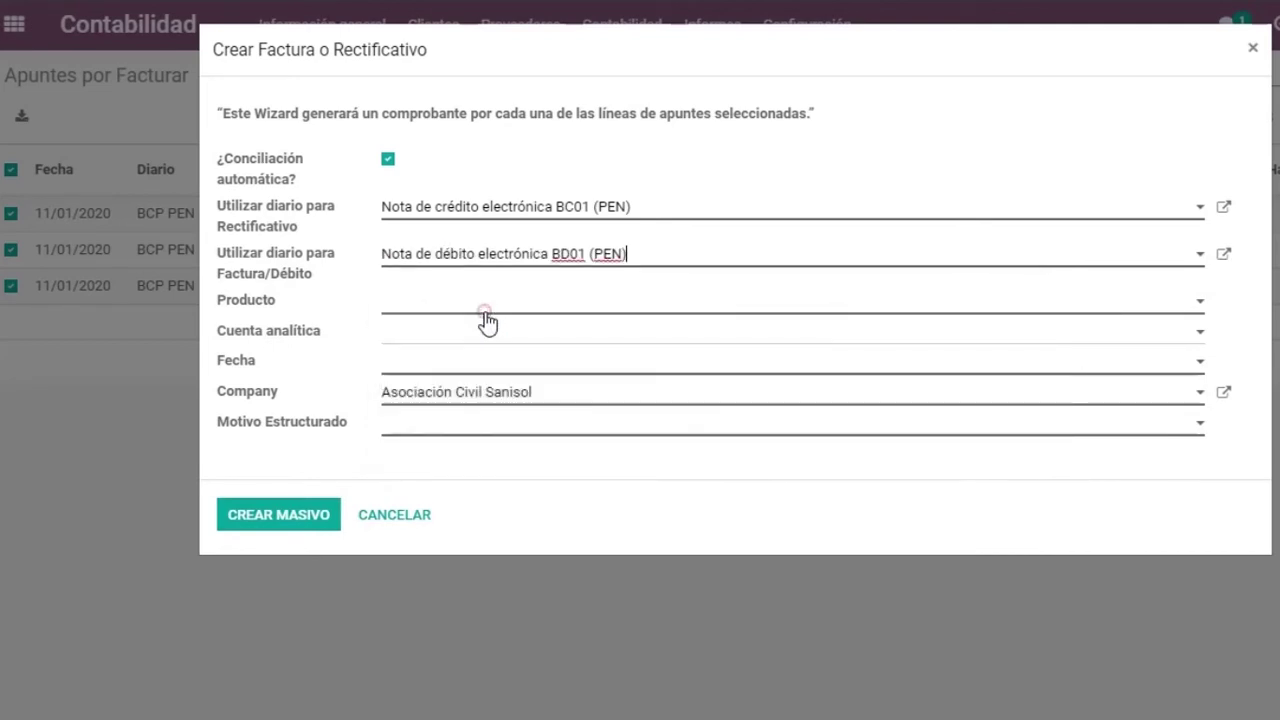
{"action": "left_click_drag", "start_coordinate": [234, 255], "coordinate": [340, 262]}
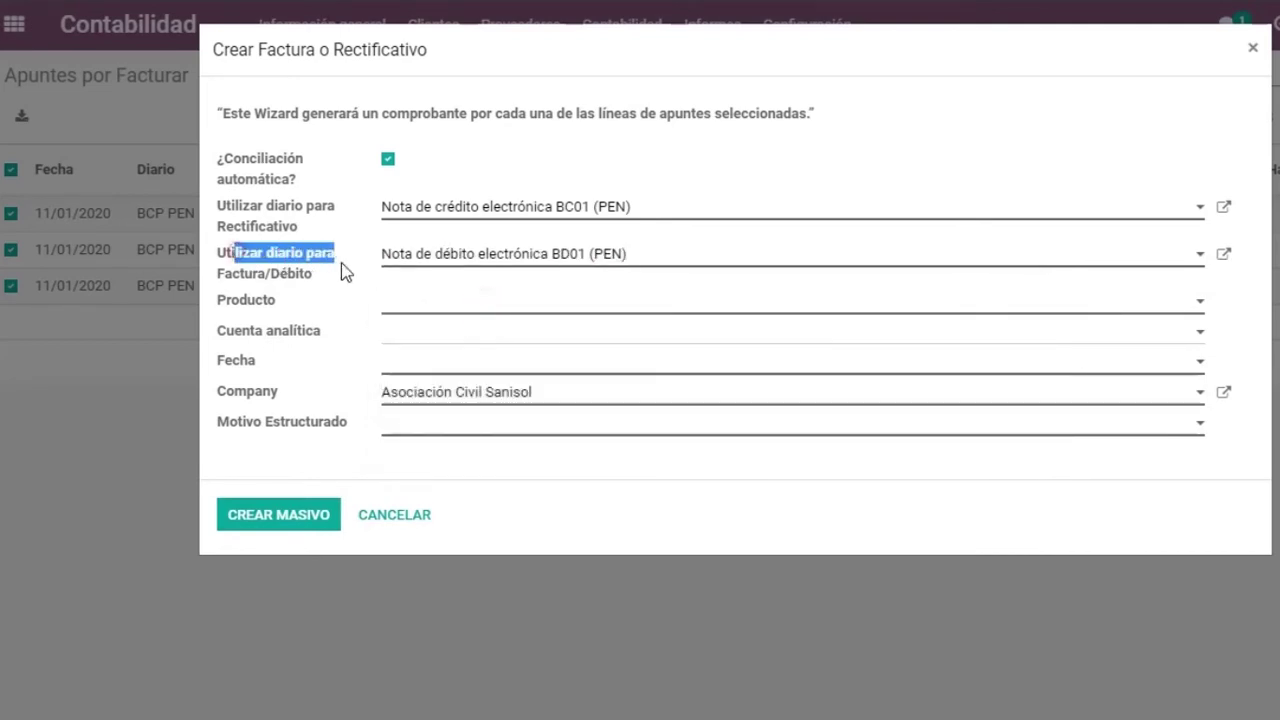
{"action": "left_click", "coordinate": [462, 310]}
{"action": "type", "text": "mora"}
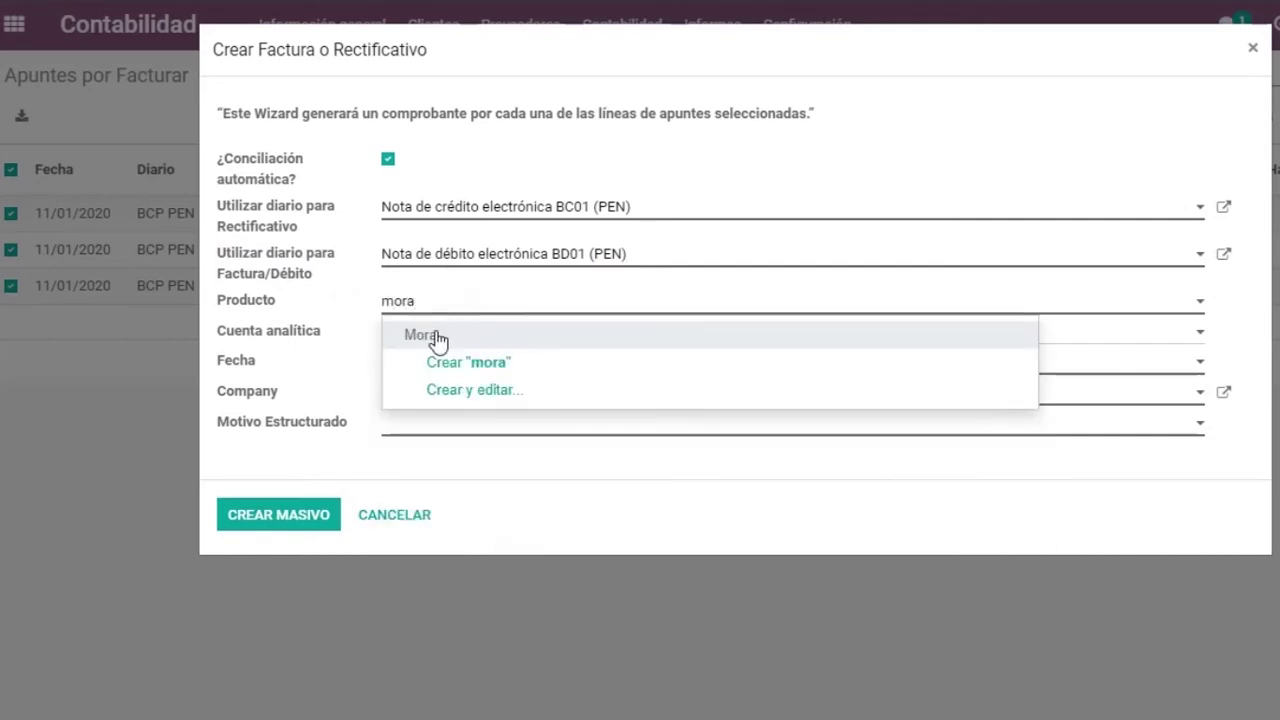
{"action": "left_click", "coordinate": [438, 340]}
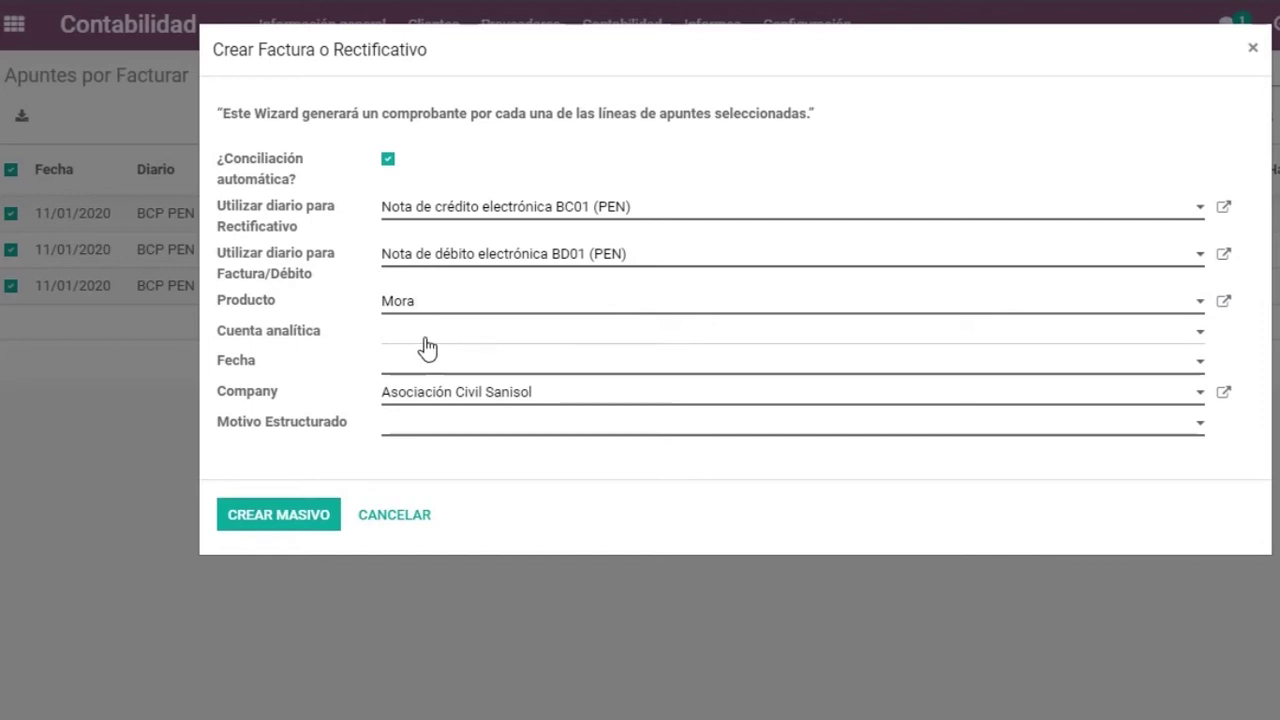
Set the date of the documents to 29/01/2020
{"action": "left_click", "coordinate": [358, 368]}
{"action": "left_click", "coordinate": [425, 365]}
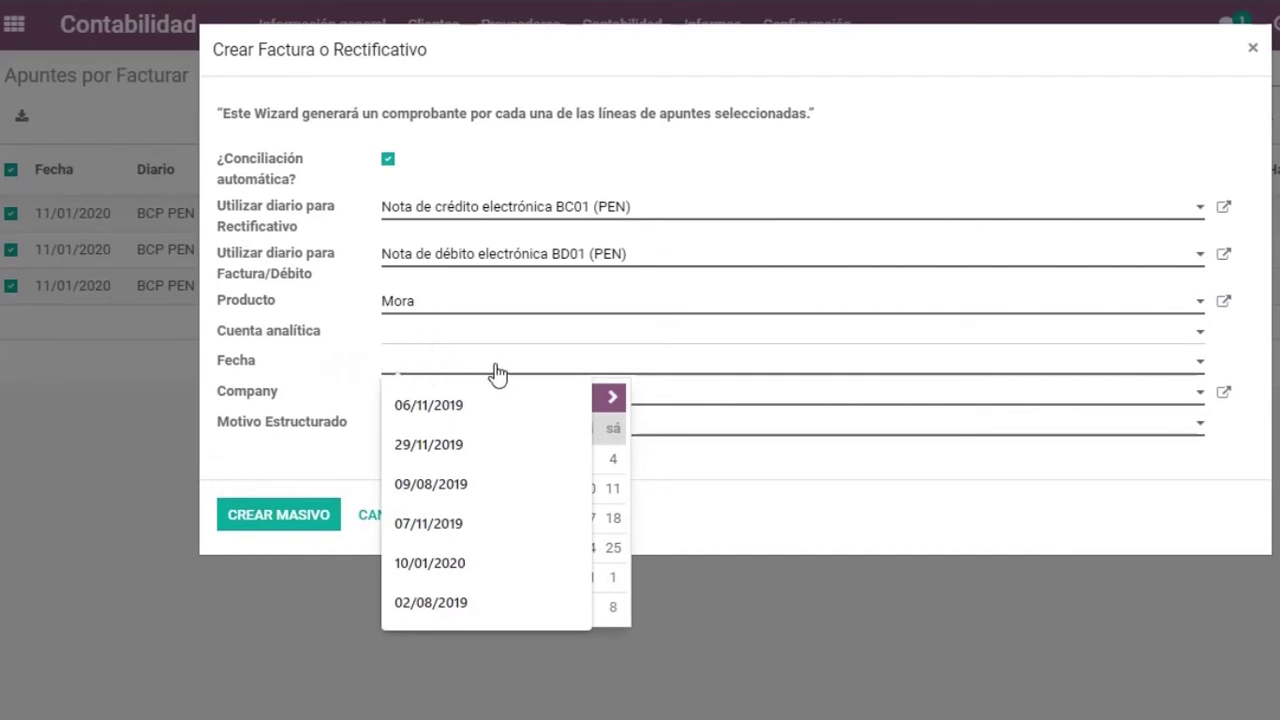
{"action": "left_click", "coordinate": [538, 582]}
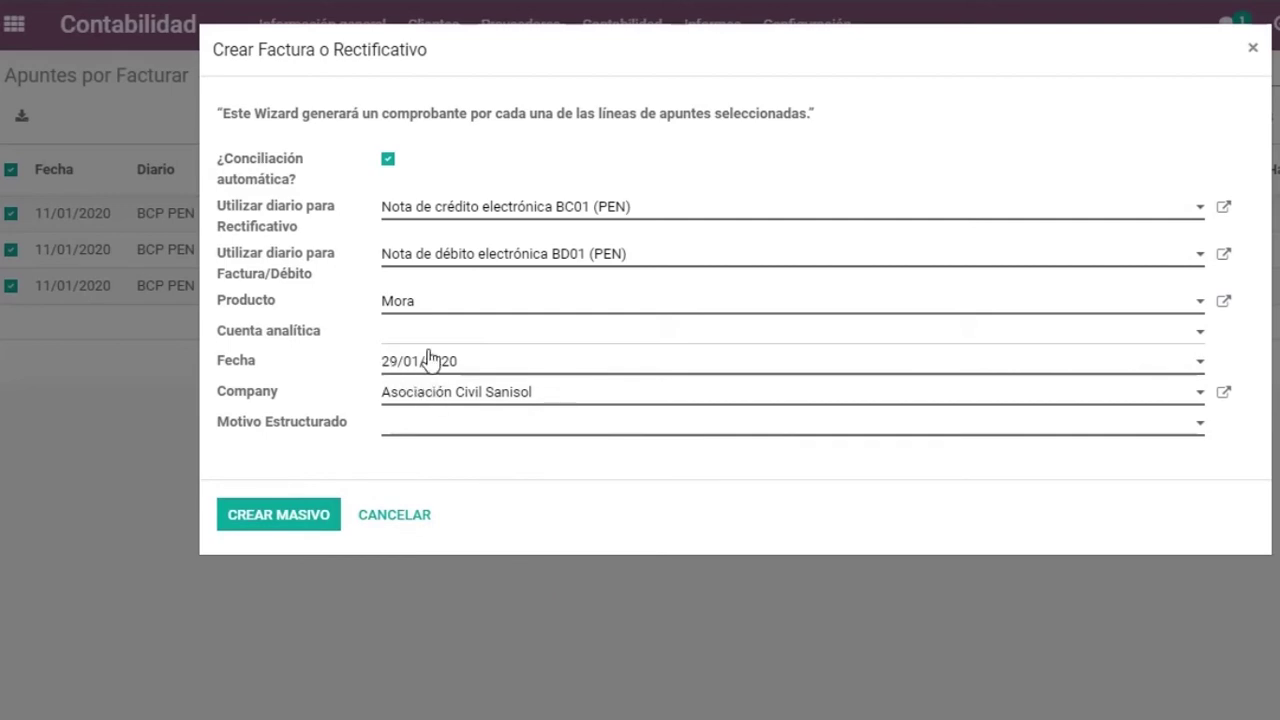
Choose Intereses por mora as the structured reason and mass-create the documents
{"action": "left_click", "coordinate": [456, 430]}
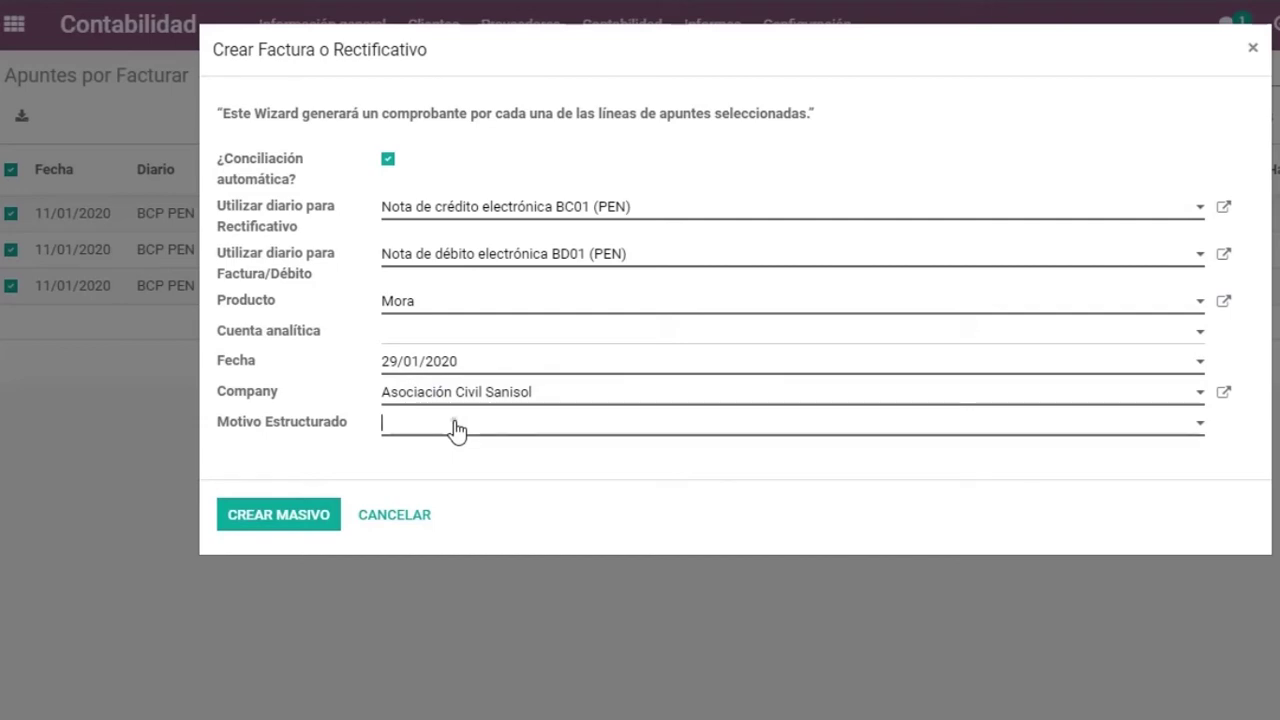
{"action": "left_click", "coordinate": [482, 650]}
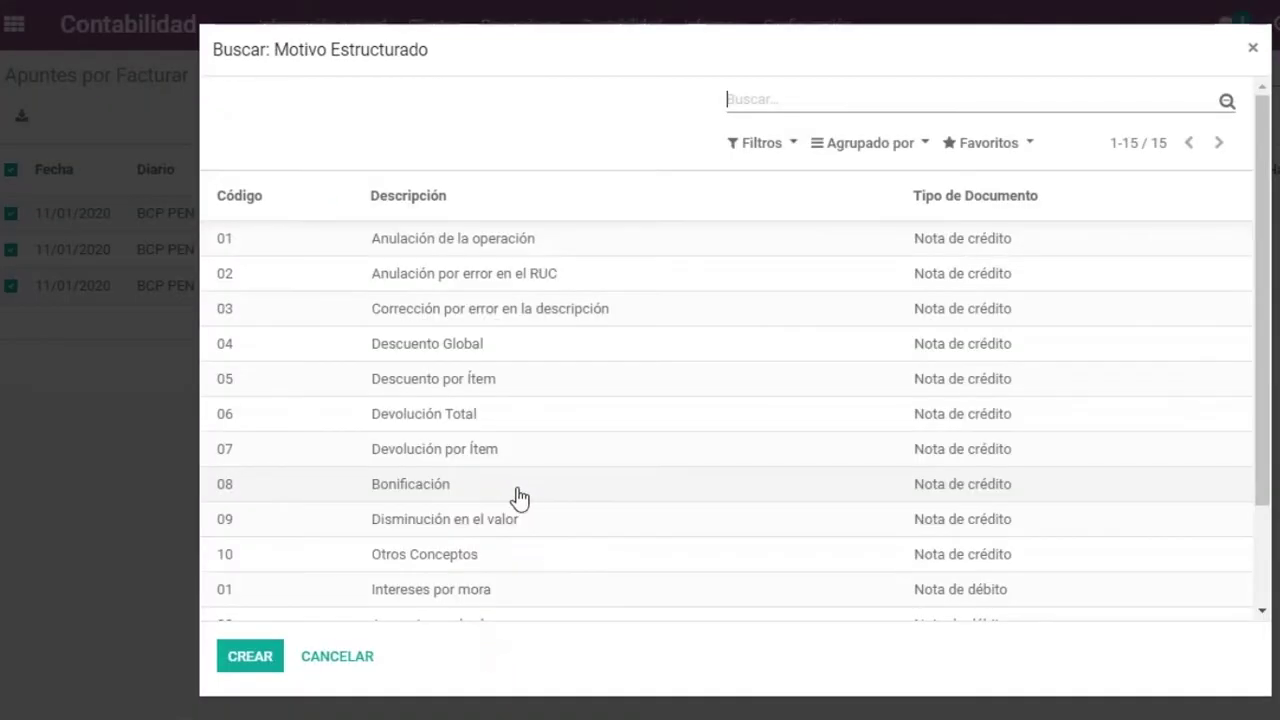
{"action": "scroll", "coordinate": [517, 500], "scroll_direction": "down", "scroll_amount": 2}
{"action": "left_click", "coordinate": [465, 478]}
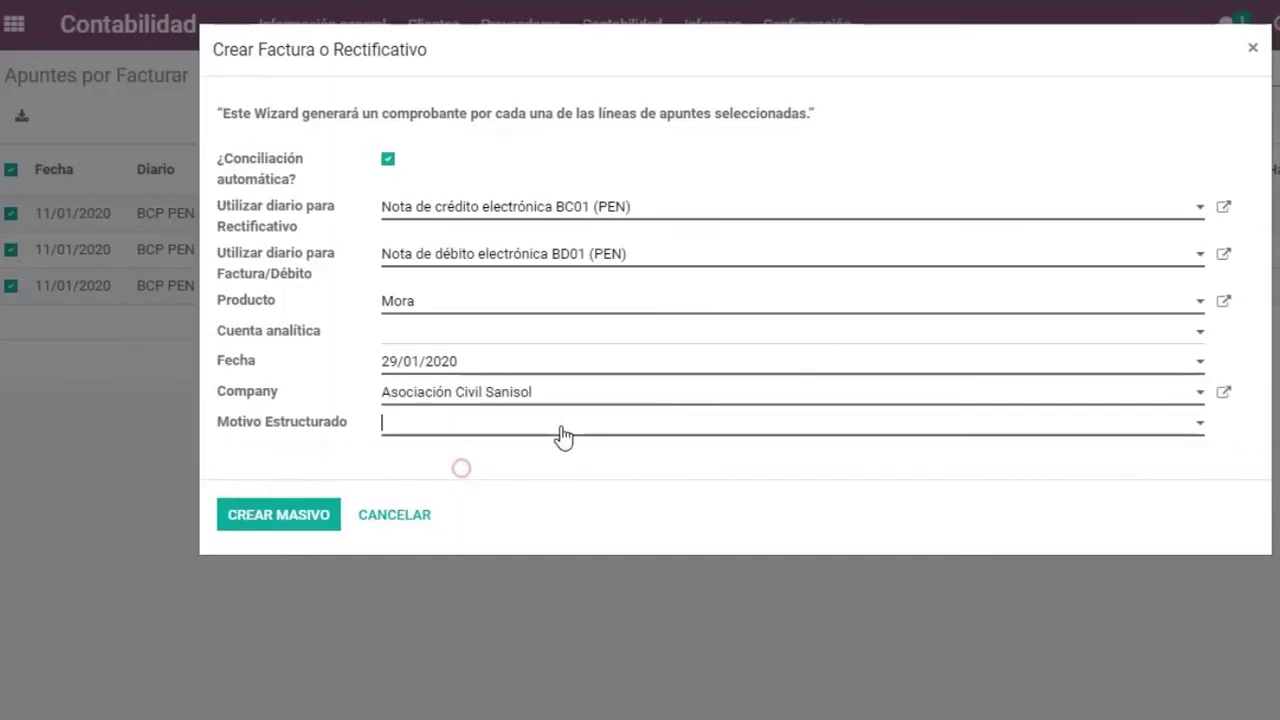
{"action": "left_click", "coordinate": [284, 522]}
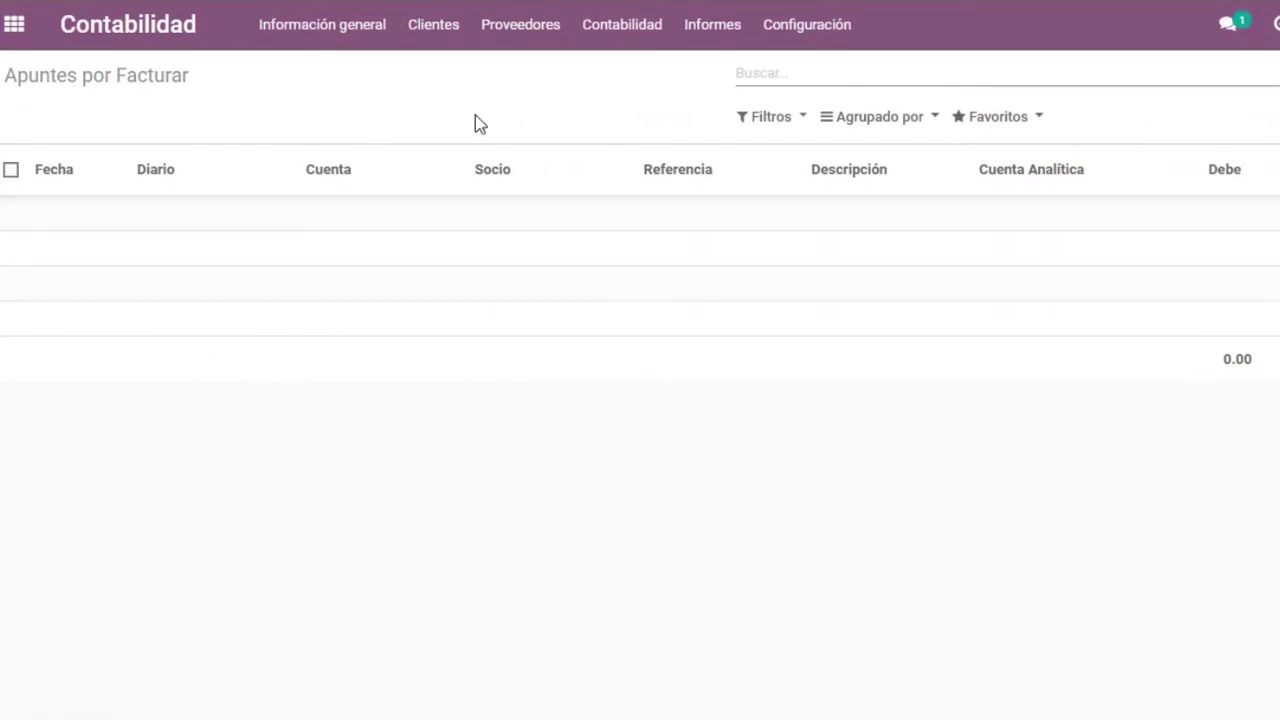
Reopen the customers' Apuntes por Facturar list to check for entries still pending
{"action": "left_click", "coordinate": [445, 45]}
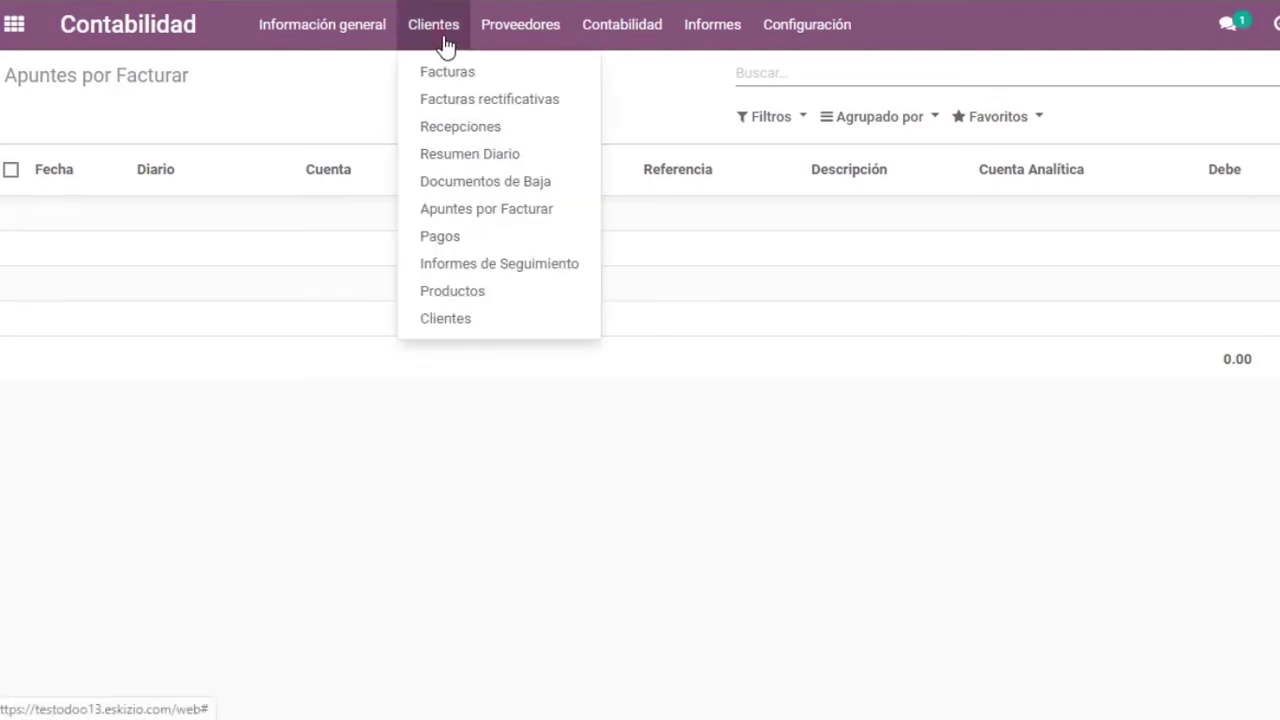
{"action": "left_click", "coordinate": [493, 218]}
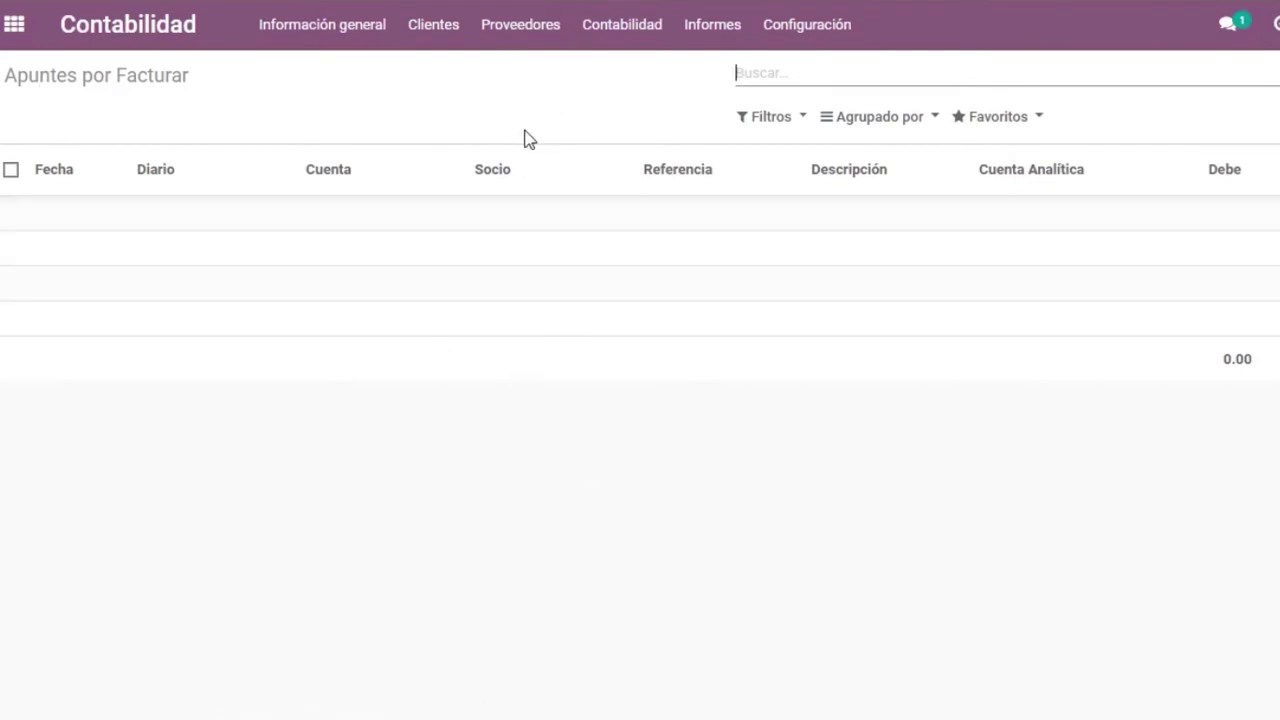
{"action": "left_click", "coordinate": [449, 38]}
{"action": "left_click", "coordinate": [323, 88]}
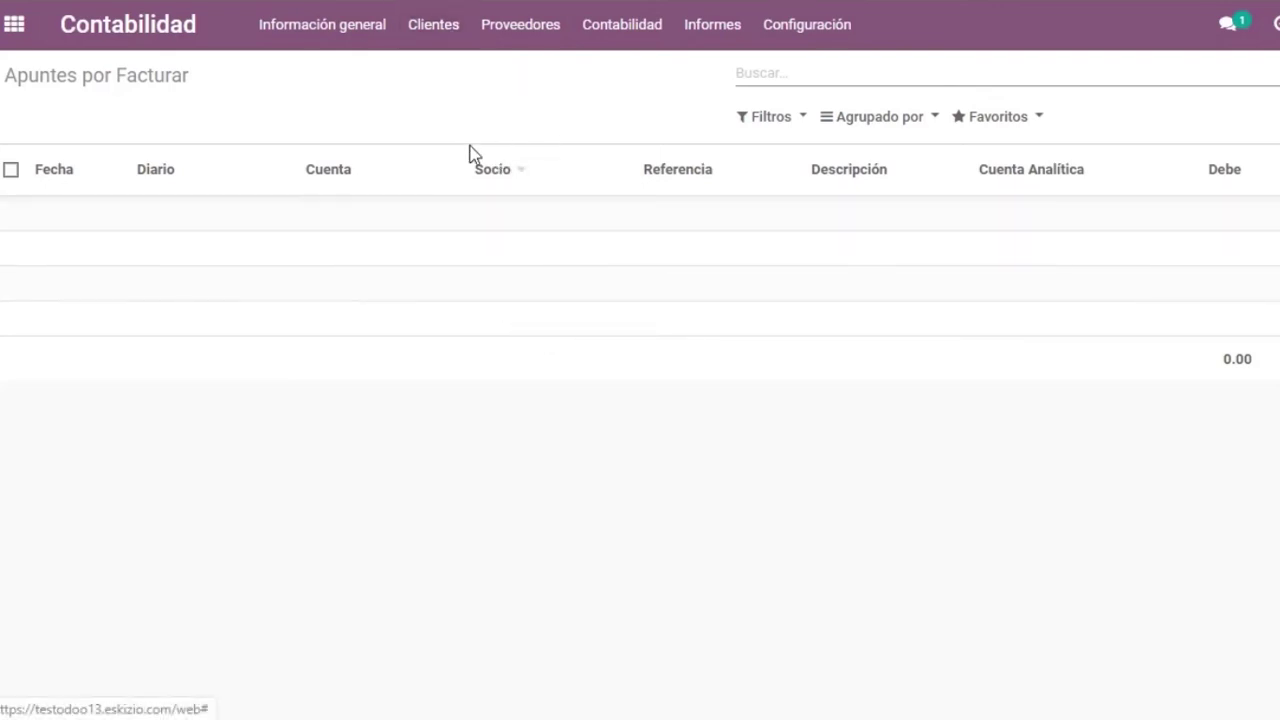
{"action": "left_click", "coordinate": [438, 36]}
{"action": "left_click", "coordinate": [469, 70]}
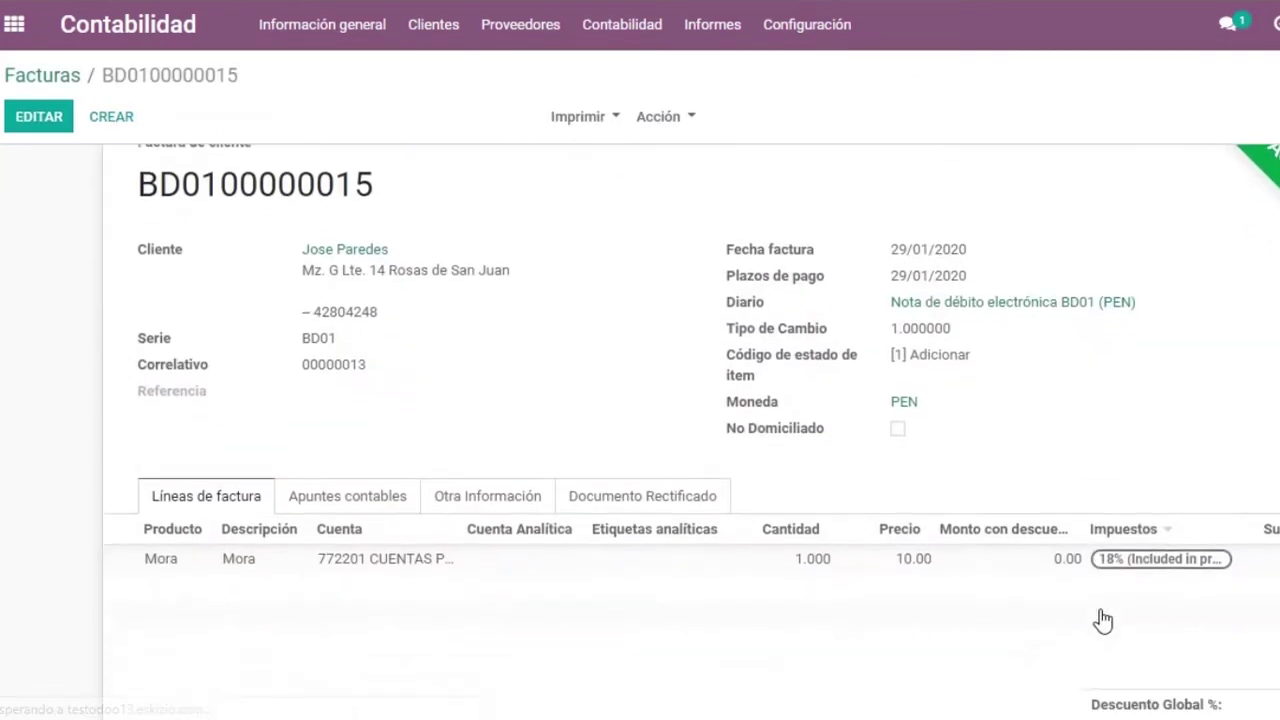
{"action": "scroll", "coordinate": [1103, 618], "scroll_direction": "down", "scroll_amount": 4}
{"action": "left_click", "coordinate": [1087, 424]}
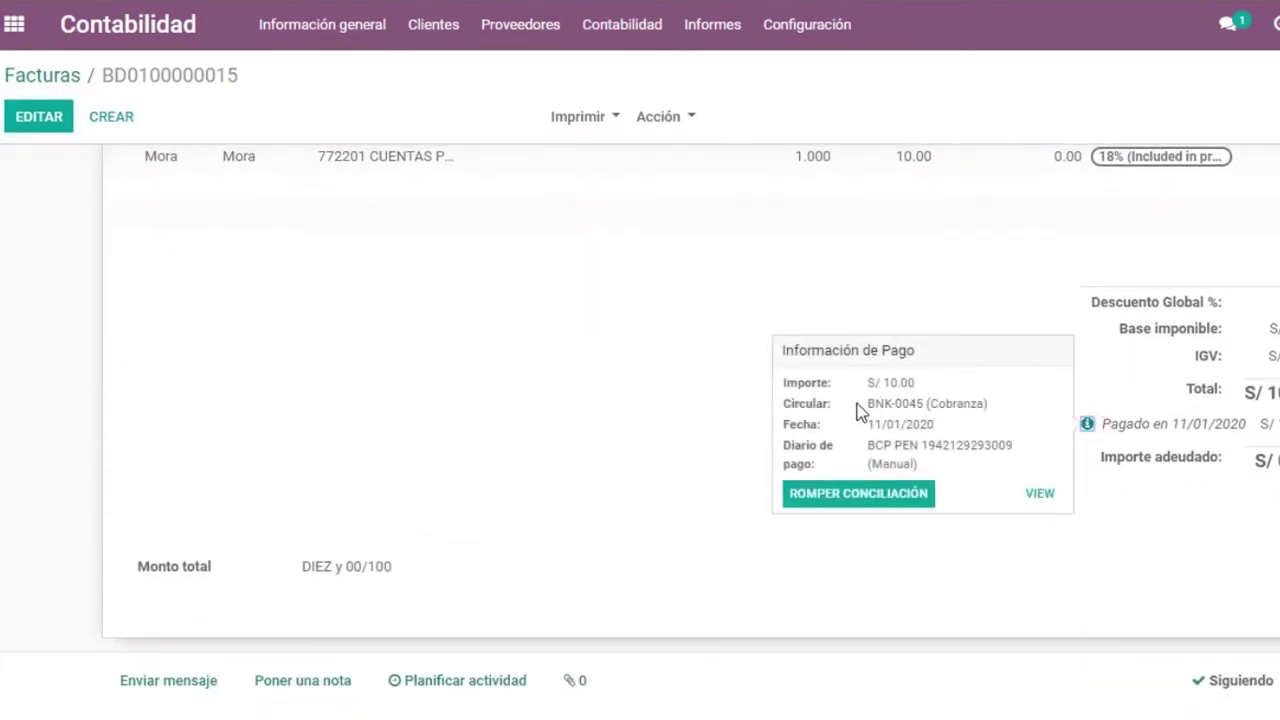
{"action": "left_click_drag", "start_coordinate": [881, 390], "coordinate": [951, 402]}
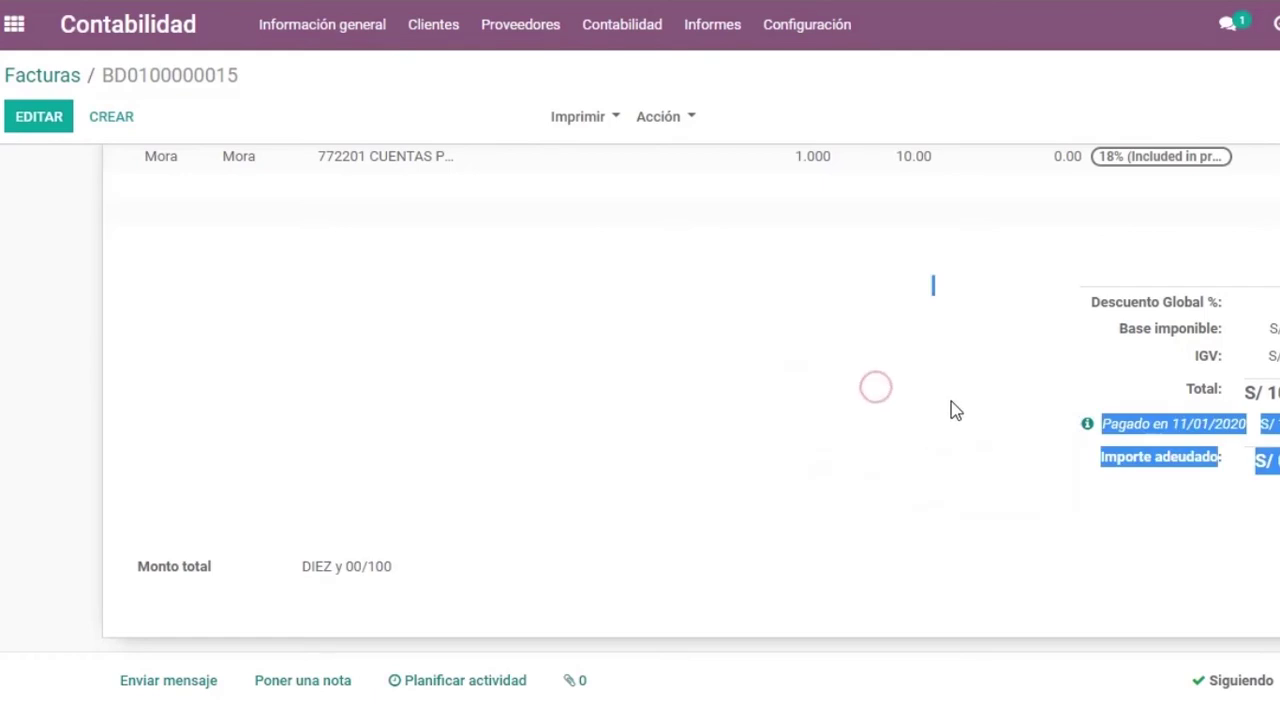
{"action": "left_click", "coordinate": [956, 405]}
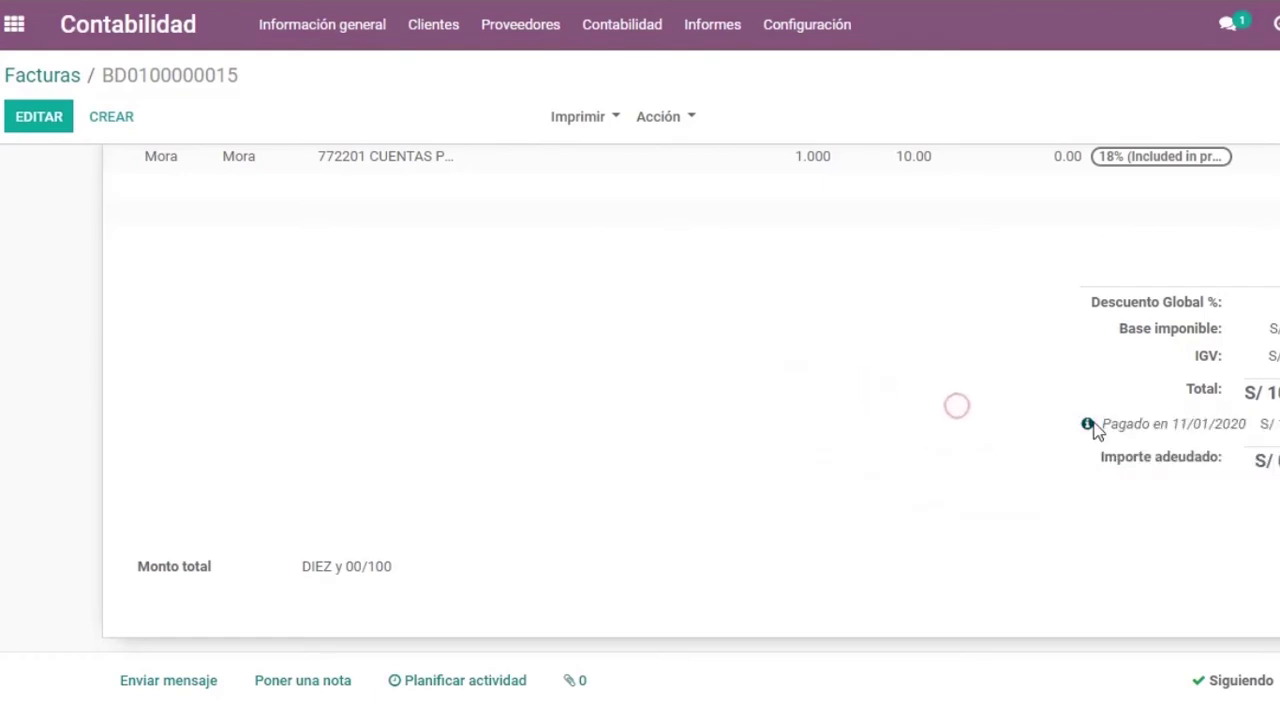
{"action": "left_click", "coordinate": [68, 74]}
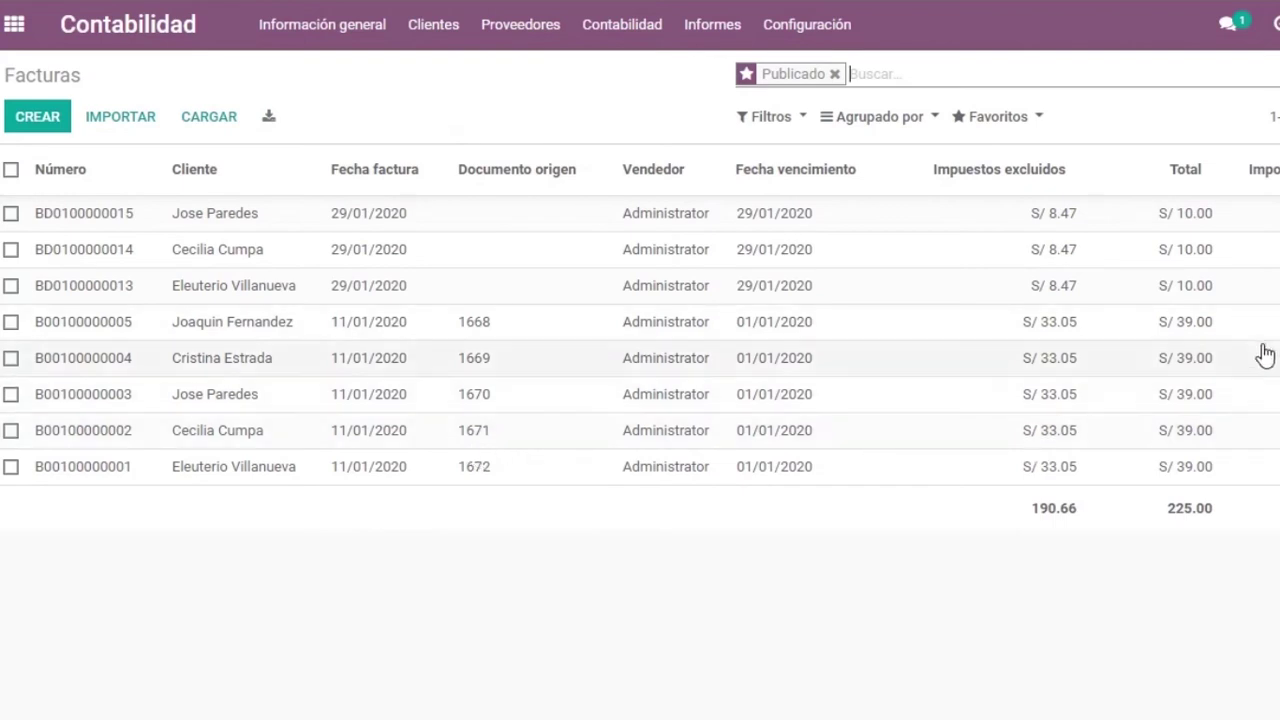
{"action": "left_click", "coordinate": [577, 362]}
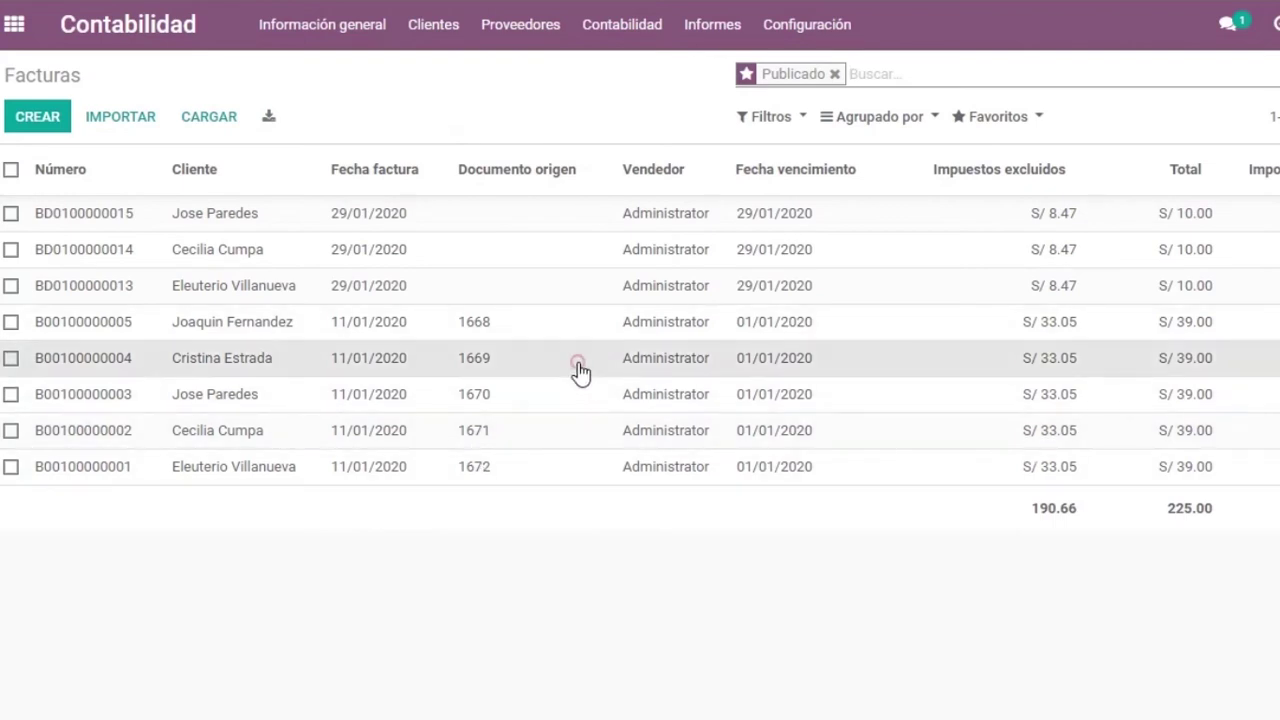
{"action": "scroll", "coordinate": [711, 557], "scroll_direction": "down", "scroll_amount": 5}
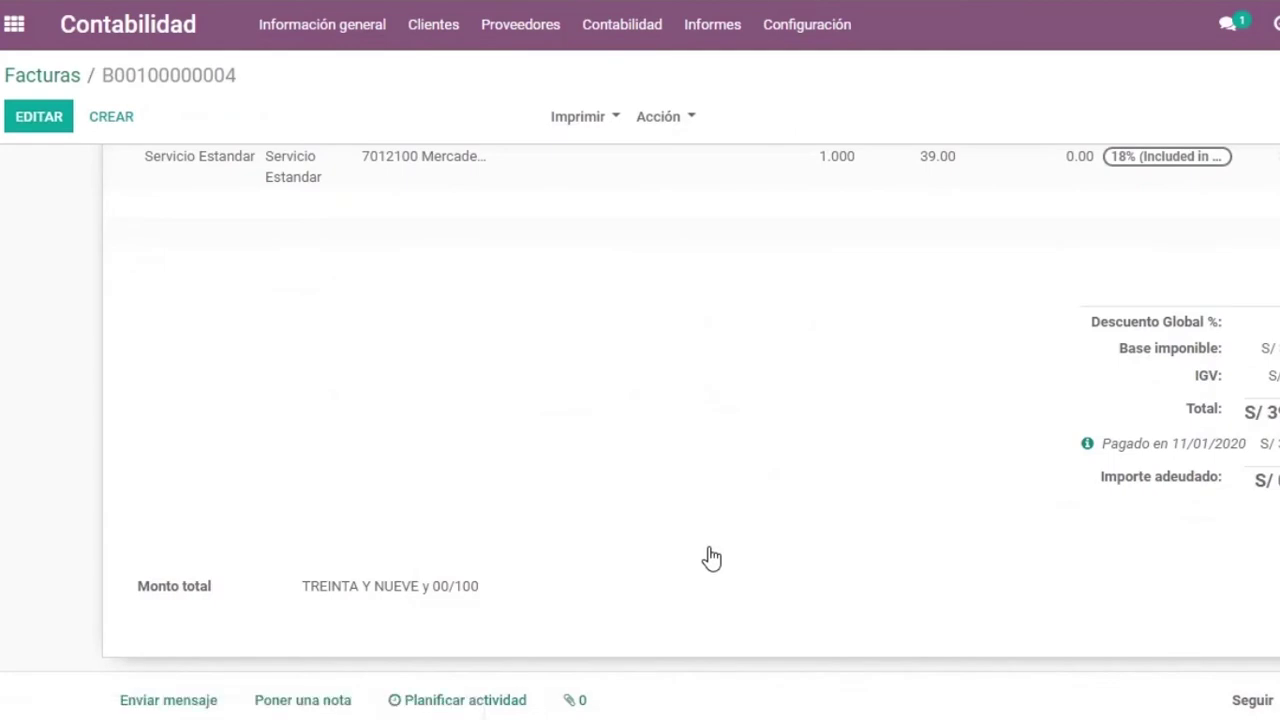
{"action": "scroll", "coordinate": [711, 557], "scroll_direction": "down", "scroll_amount": 2}
{"action": "scroll", "coordinate": [710, 555], "scroll_direction": "up", "scroll_amount": 3}
{"action": "left_click", "coordinate": [386, 332]}
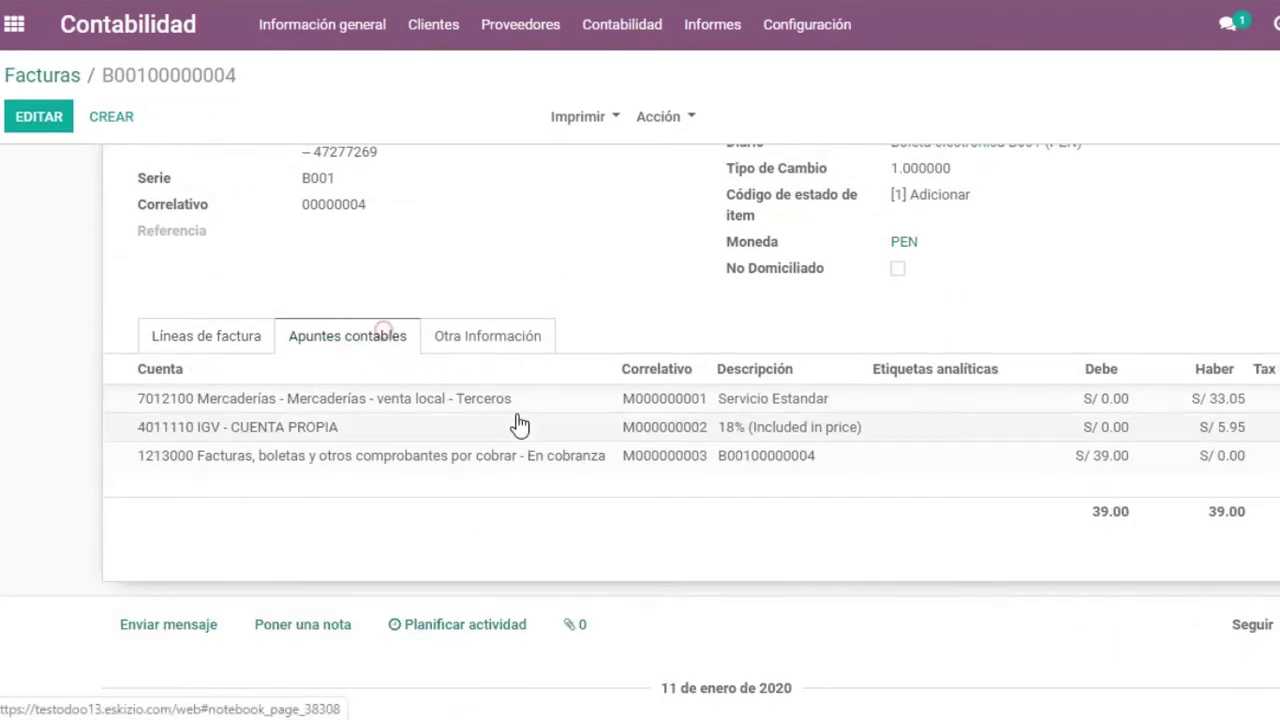
{"action": "scroll", "coordinate": [506, 422], "scroll_direction": "down", "scroll_amount": 1}
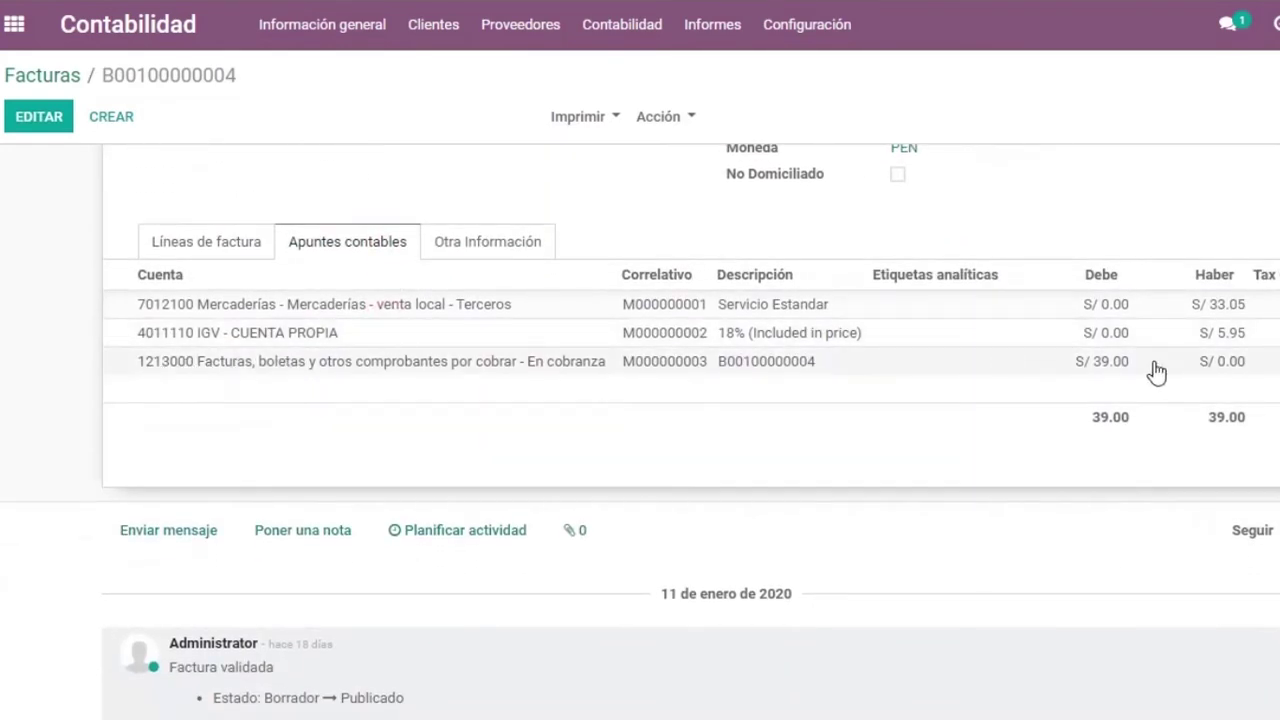
{"action": "scroll", "coordinate": [753, 316], "scroll_direction": "up", "scroll_amount": 1}
{"action": "scroll", "coordinate": [753, 316], "scroll_direction": "up", "scroll_amount": 3}
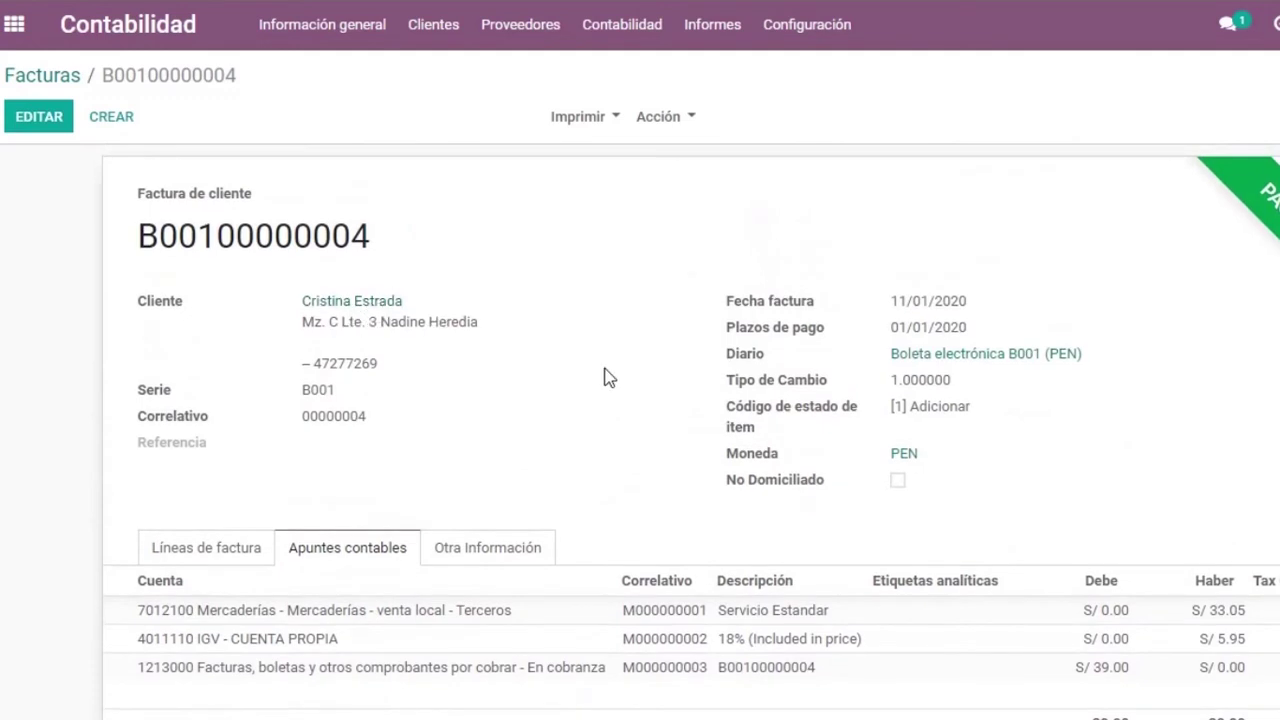
{"action": "scroll", "coordinate": [669, 381], "scroll_direction": "down", "scroll_amount": 3}
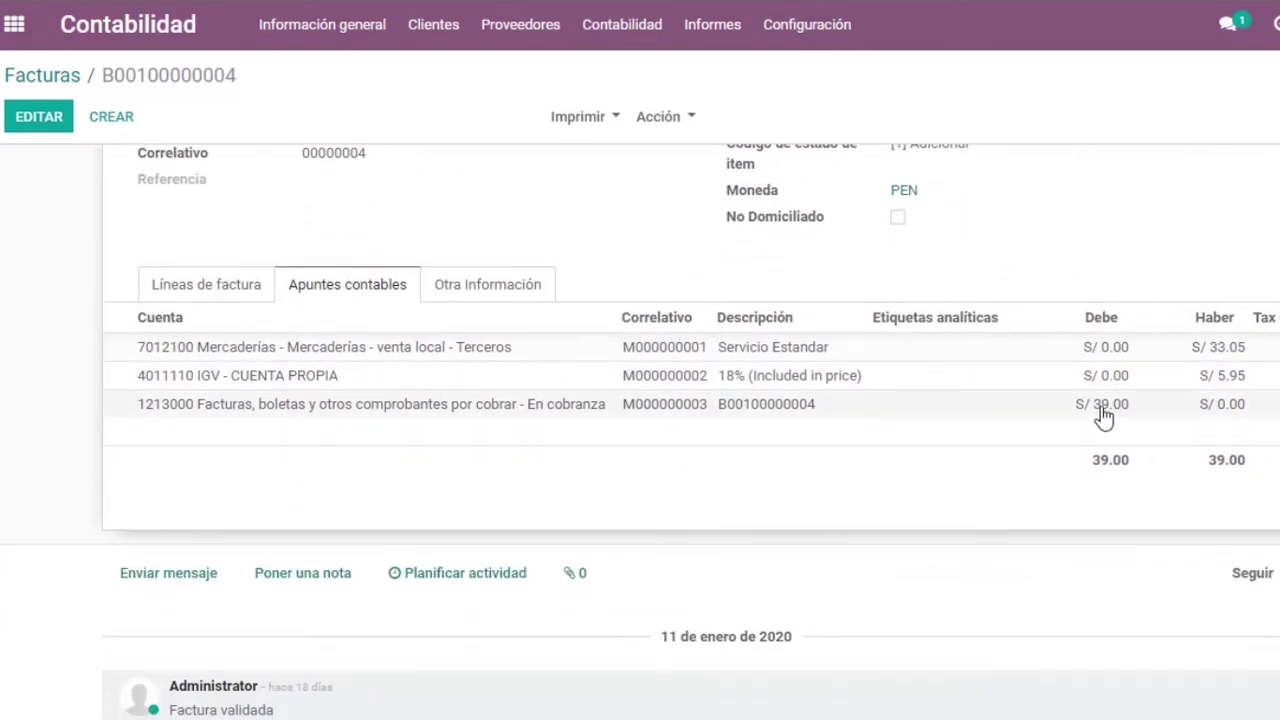
{"action": "left_click", "coordinate": [62, 87]}
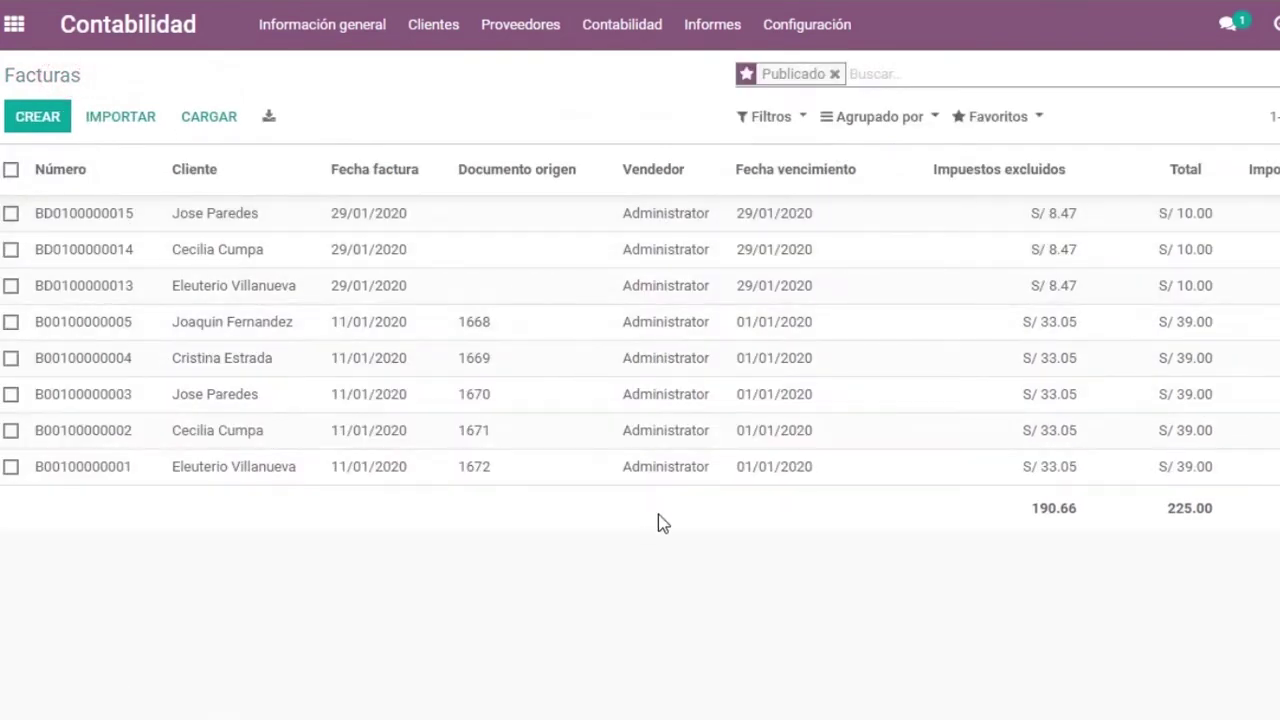
Open the imported BCP PEN bank statement from the accounting overview to review its transactions
{"action": "left_click", "coordinate": [137, 35]}
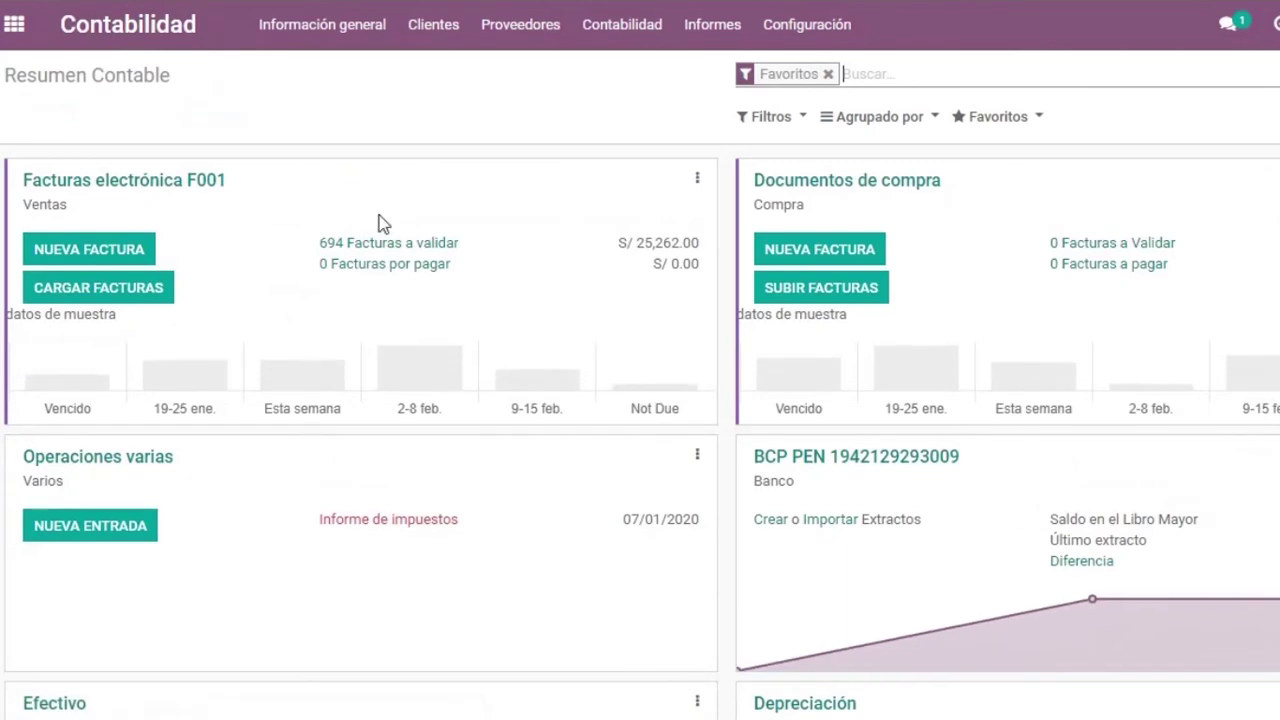
{"action": "left_click", "coordinate": [836, 460]}
{"action": "left_click", "coordinate": [811, 218]}
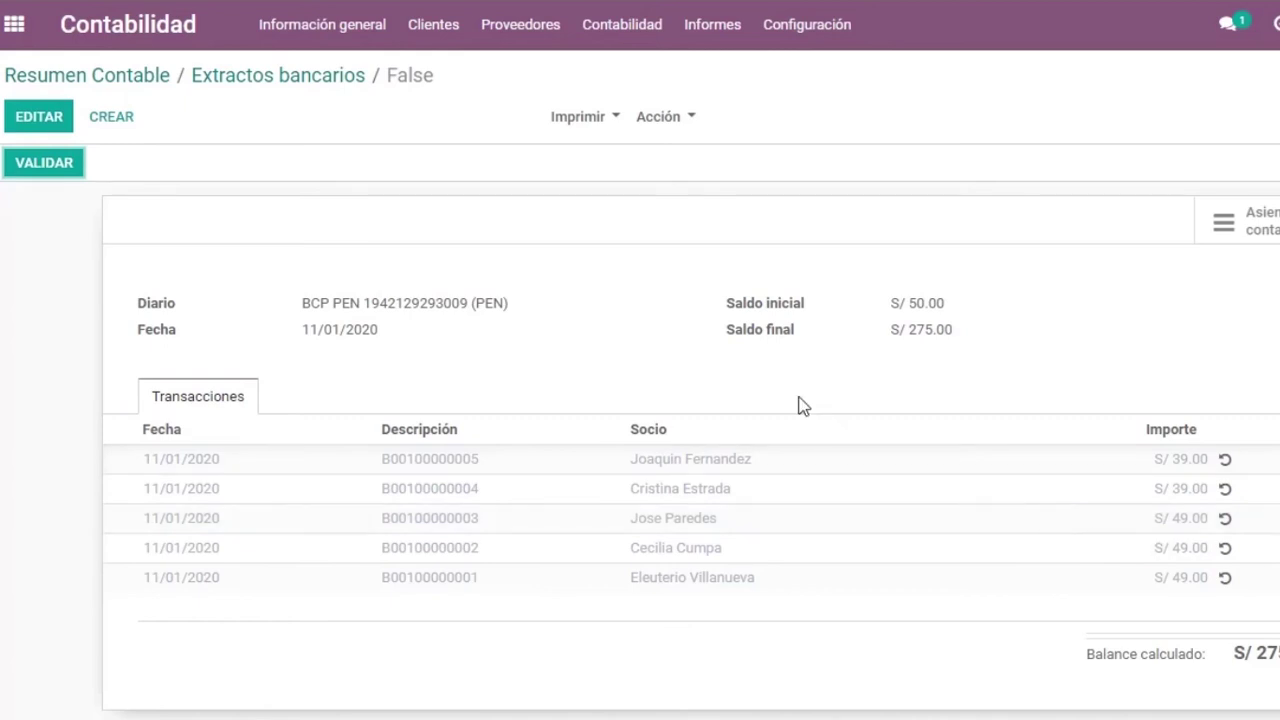
Remove the Varios filter from the Asientos contables list and examine the lines of bank entry BNK-0047
{"action": "left_click", "coordinate": [622, 24]}
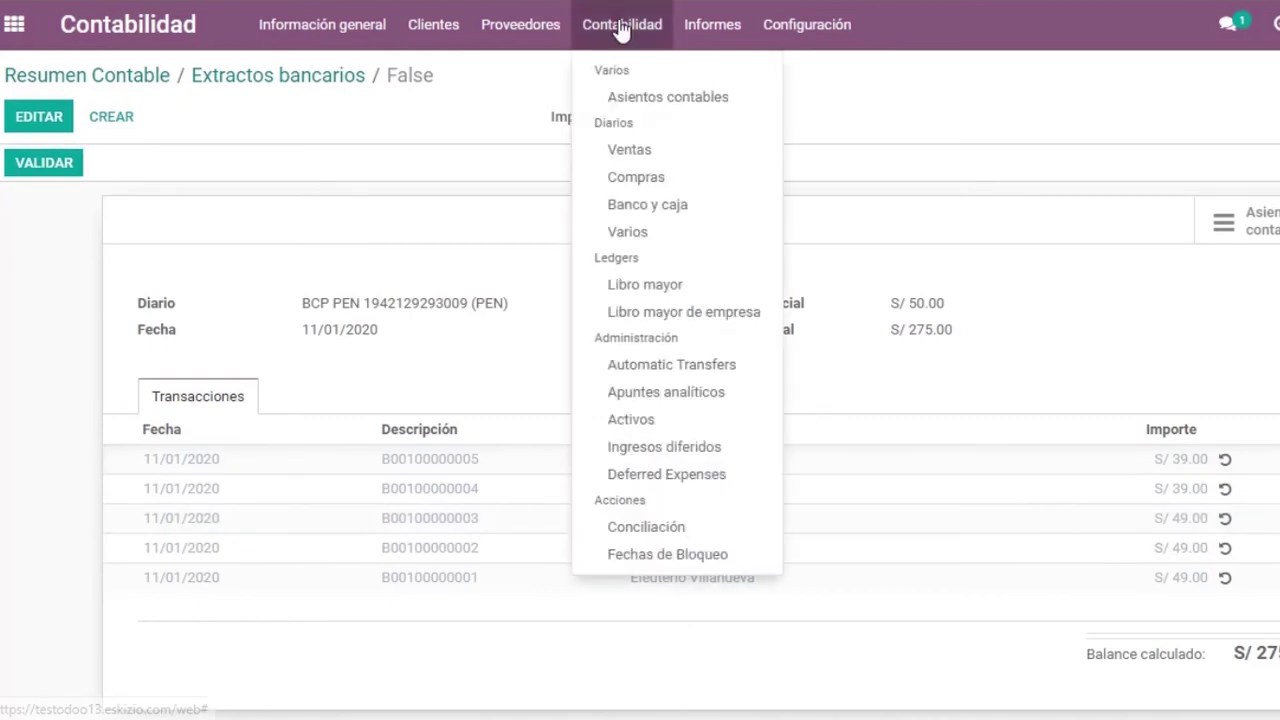
{"action": "left_click", "coordinate": [670, 93]}
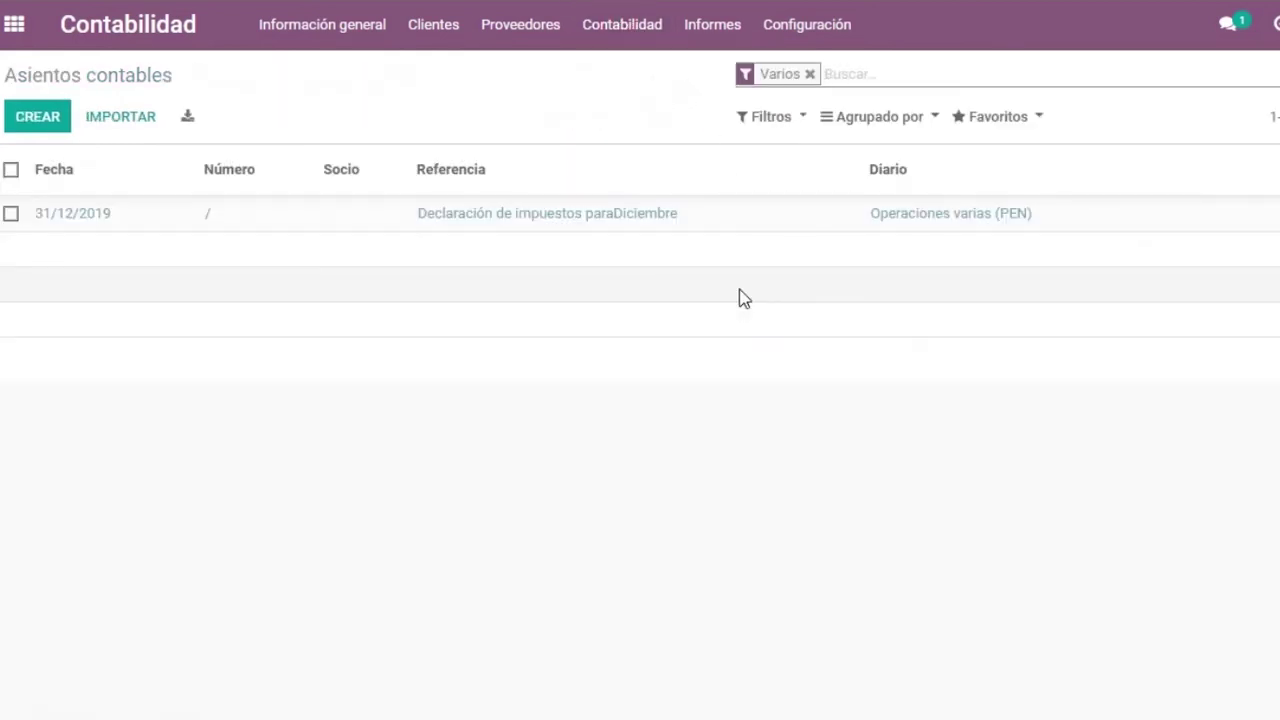
{"action": "key", "text": "BackSpace"}
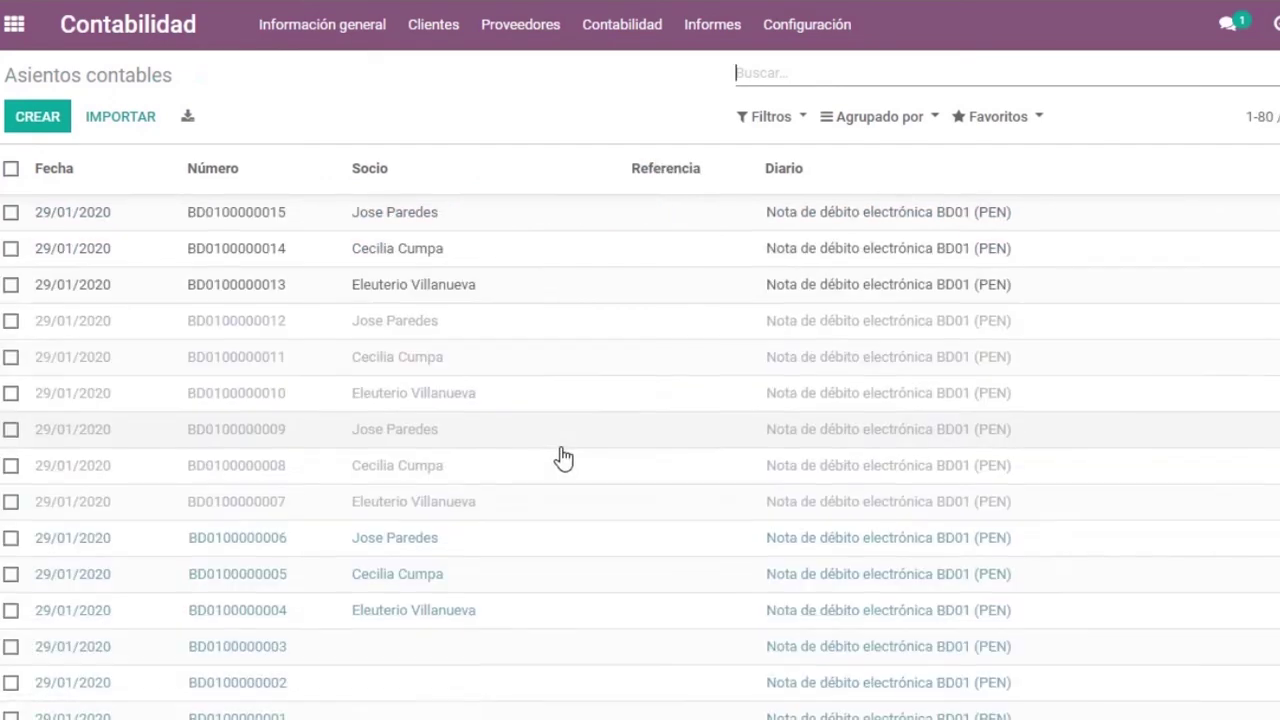
{"action": "scroll", "coordinate": [555, 456], "scroll_direction": "down", "scroll_amount": 3}
{"action": "scroll", "coordinate": [460, 349], "scroll_direction": "down", "scroll_amount": 3}
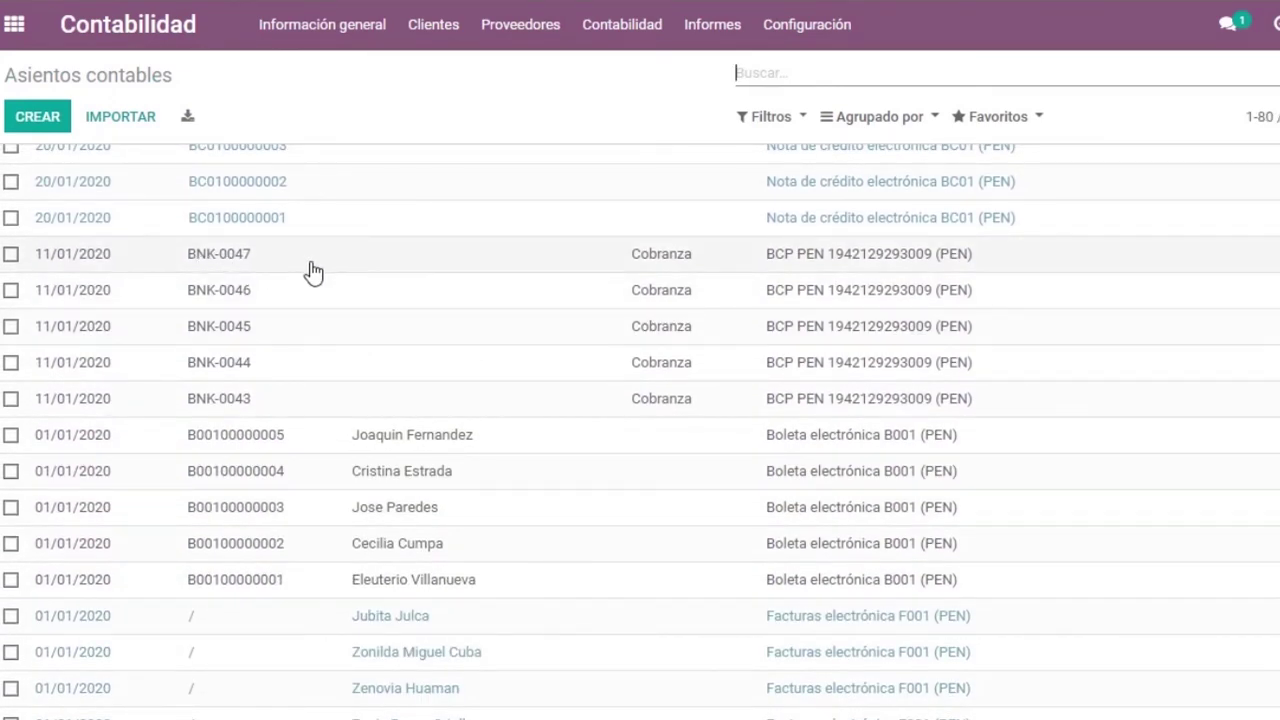
{"action": "left_click", "coordinate": [482, 256]}
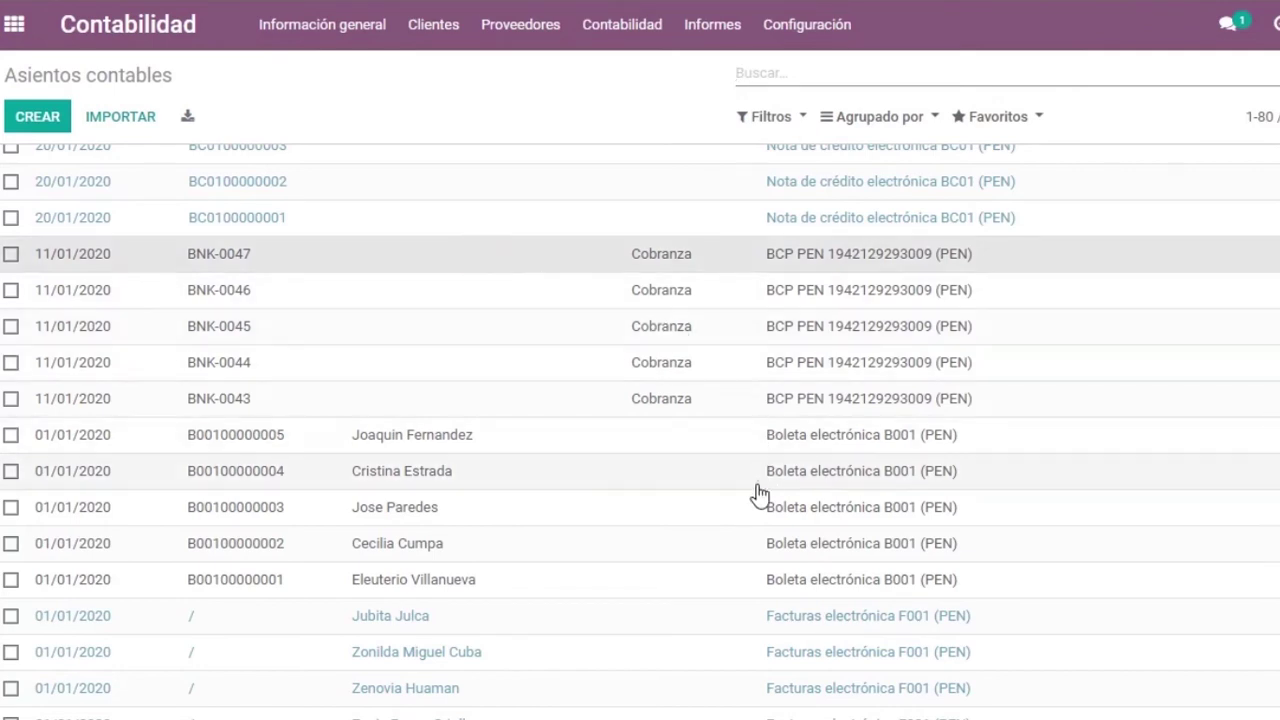
{"action": "scroll", "coordinate": [735, 500], "scroll_direction": "down", "scroll_amount": 3}
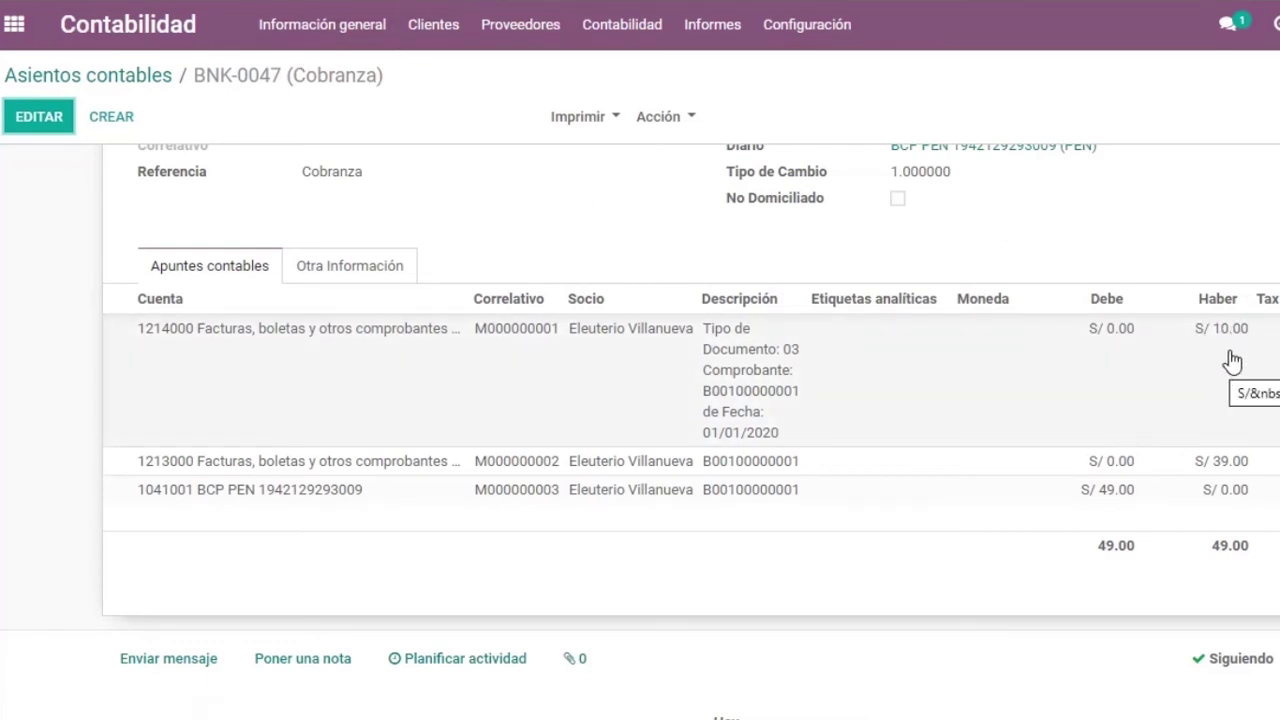
{"action": "left_click", "coordinate": [435, 45]}
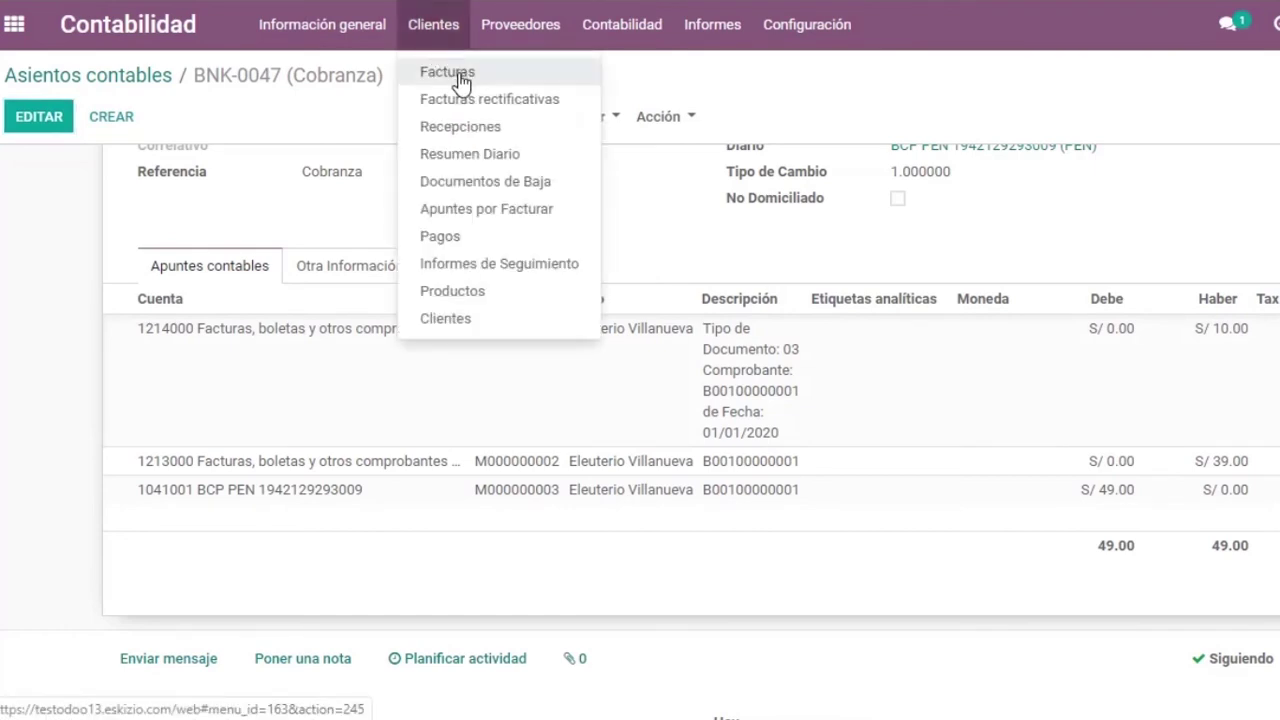
{"action": "left_click", "coordinate": [457, 75]}
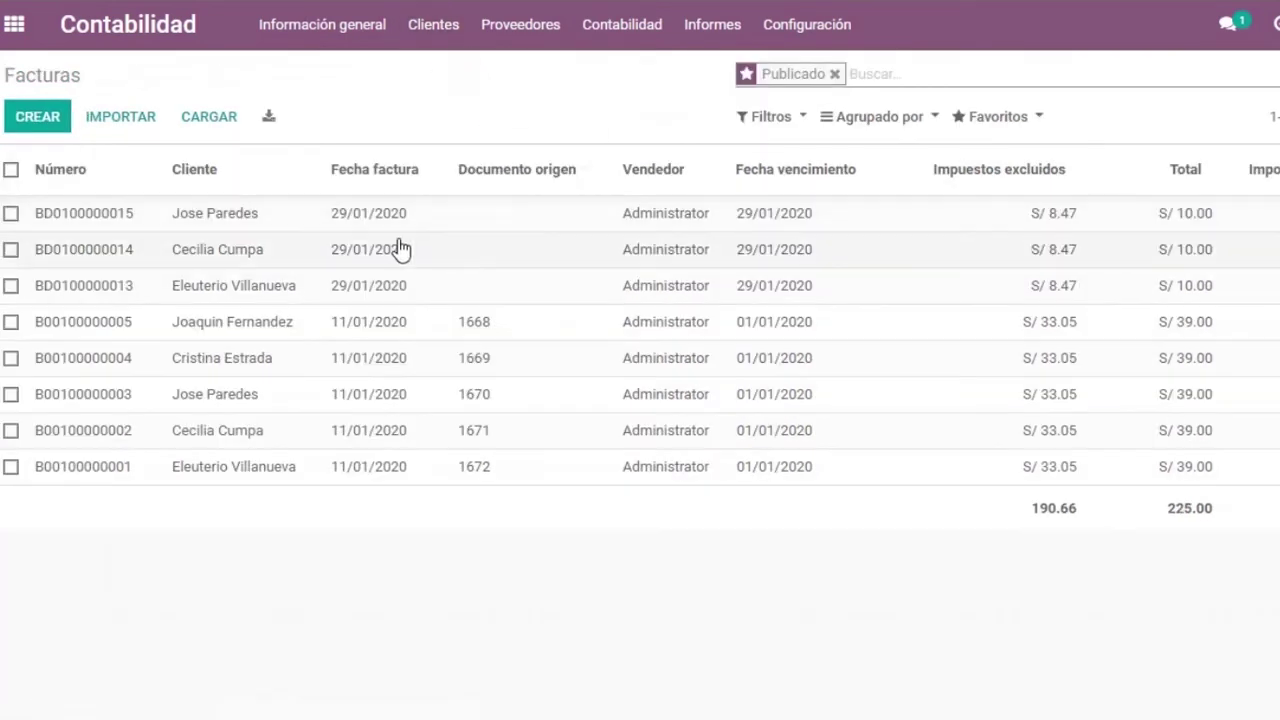
{"action": "left_click", "coordinate": [385, 290]}
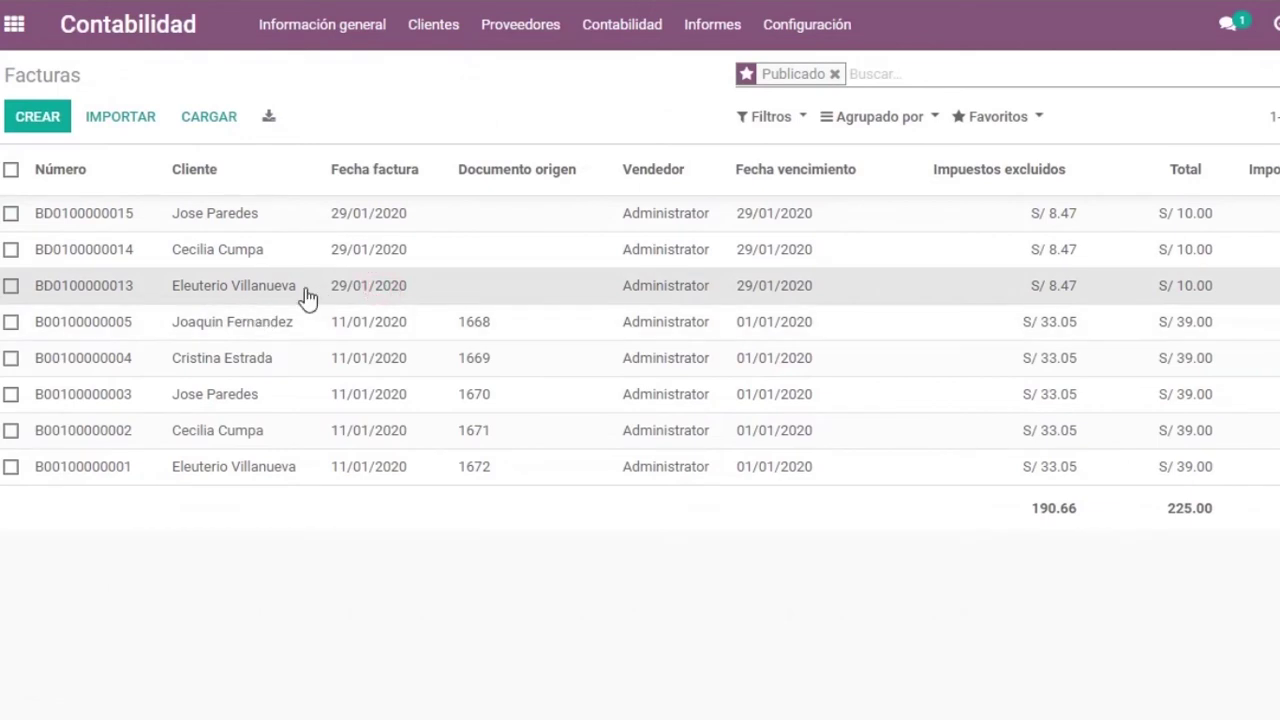
{"action": "scroll", "coordinate": [623, 491], "scroll_direction": "down", "scroll_amount": 2}
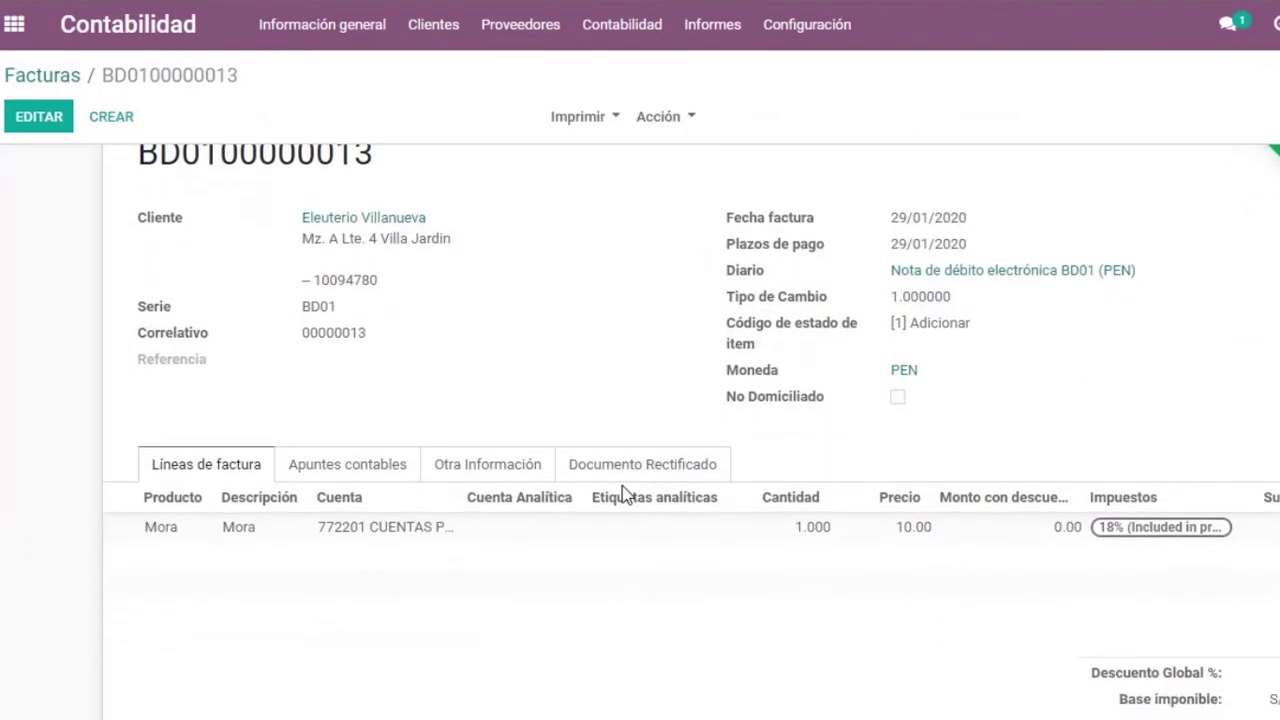
{"action": "scroll", "coordinate": [749, 505], "scroll_direction": "down", "scroll_amount": 3}
{"action": "scroll", "coordinate": [751, 503], "scroll_direction": "up", "scroll_amount": 2}
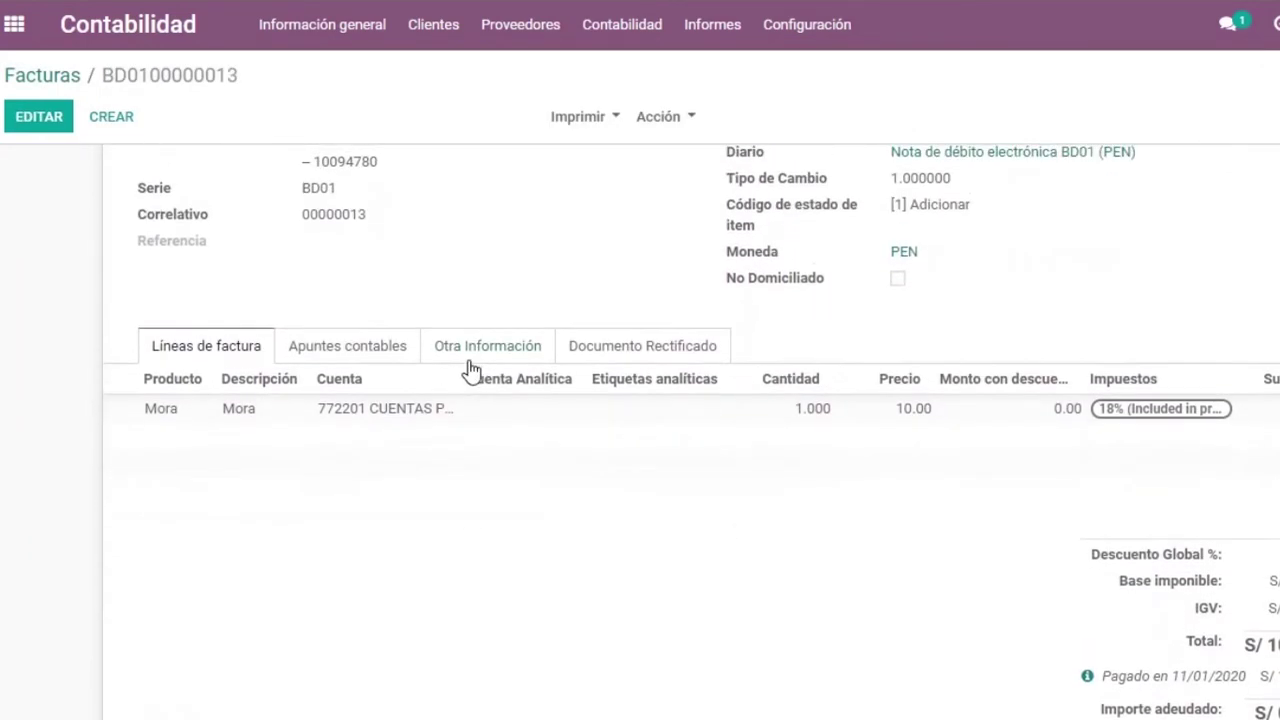
{"action": "left_click", "coordinate": [358, 350]}
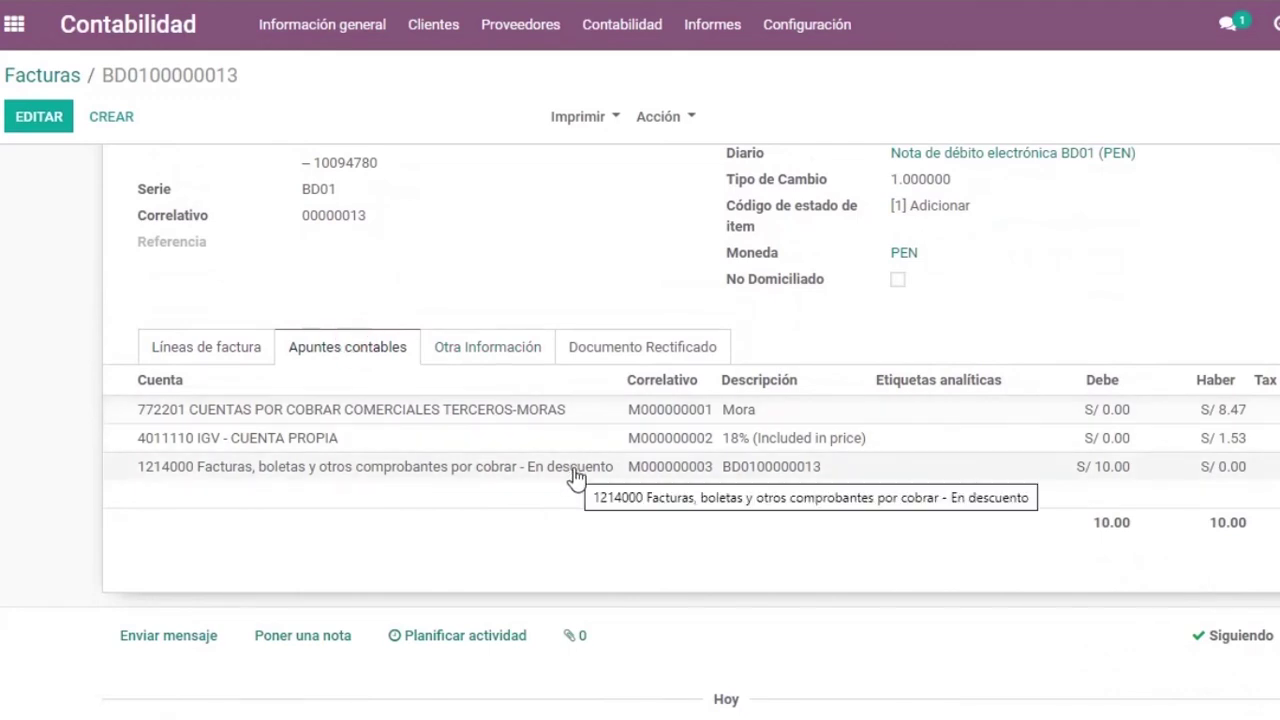
{"action": "scroll", "coordinate": [576, 478], "scroll_direction": "down", "scroll_amount": 1}
{"action": "left_click", "coordinate": [630, 460]}
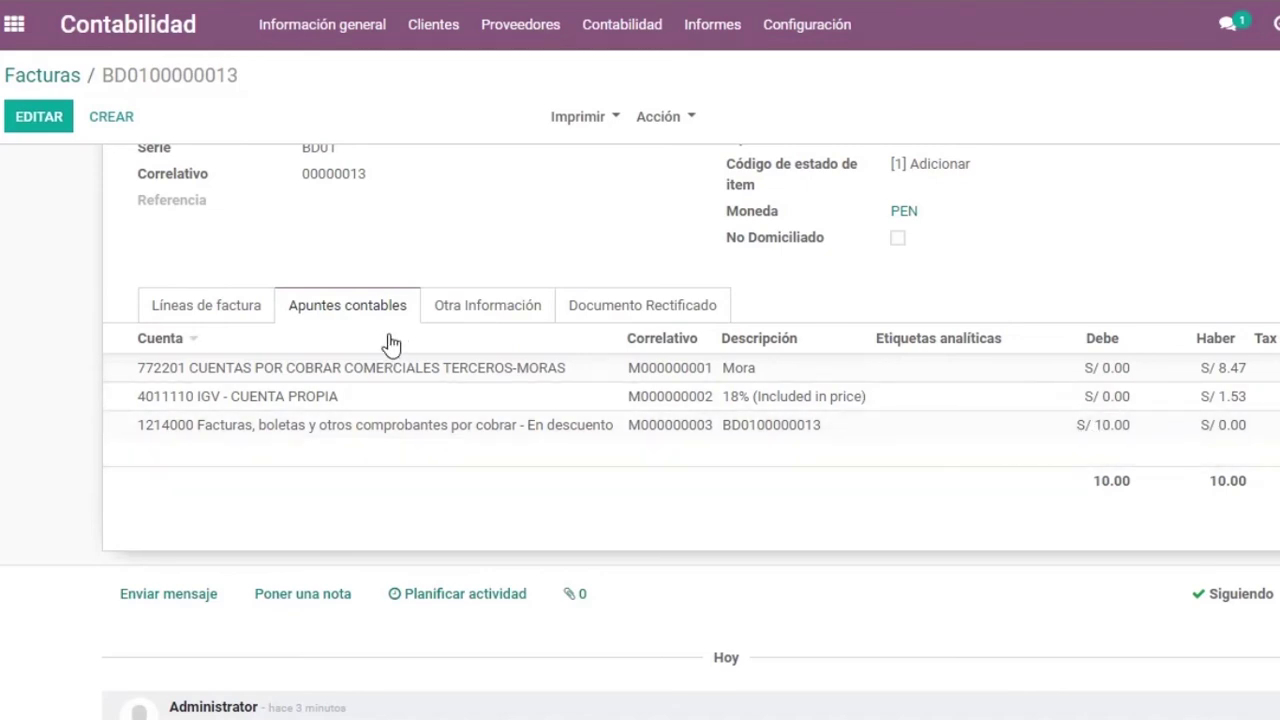
{"action": "left_click", "coordinate": [240, 315]}
{"action": "scroll", "coordinate": [805, 440], "scroll_direction": "down", "scroll_amount": 3}
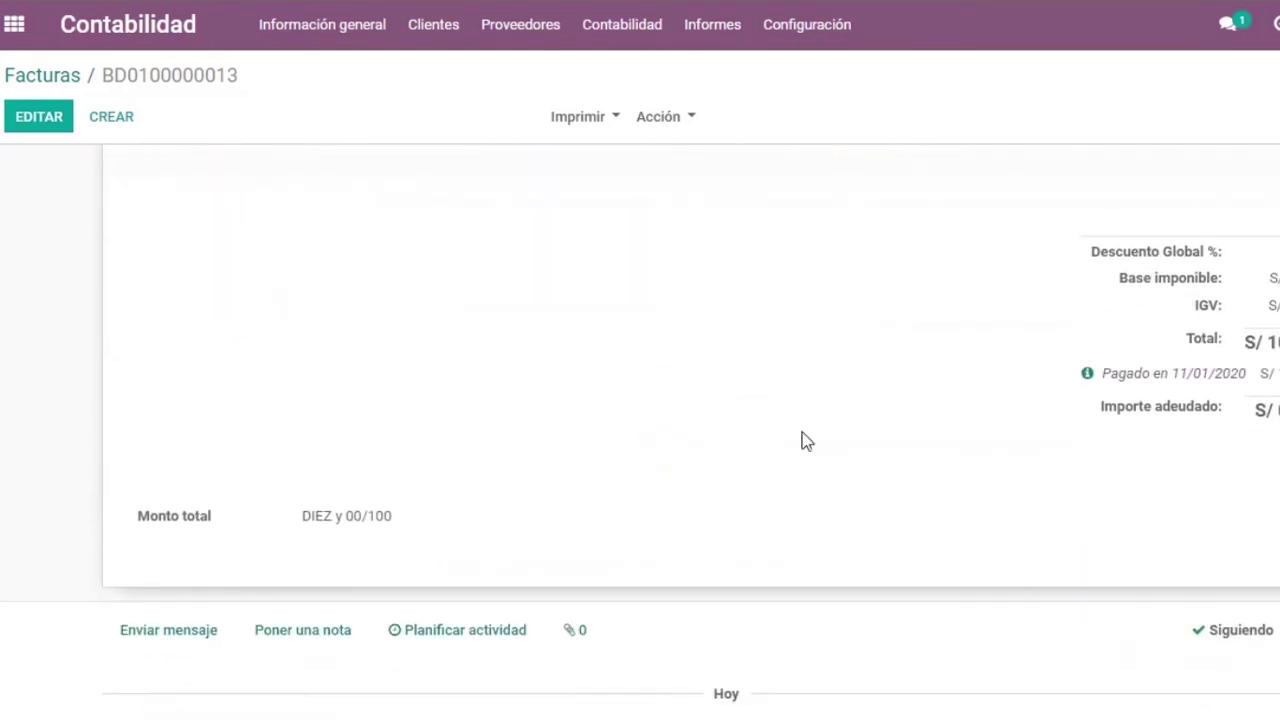
{"action": "left_click", "coordinate": [1088, 374]}
{"action": "left_click_drag", "start_coordinate": [884, 354], "coordinate": [874, 354]}
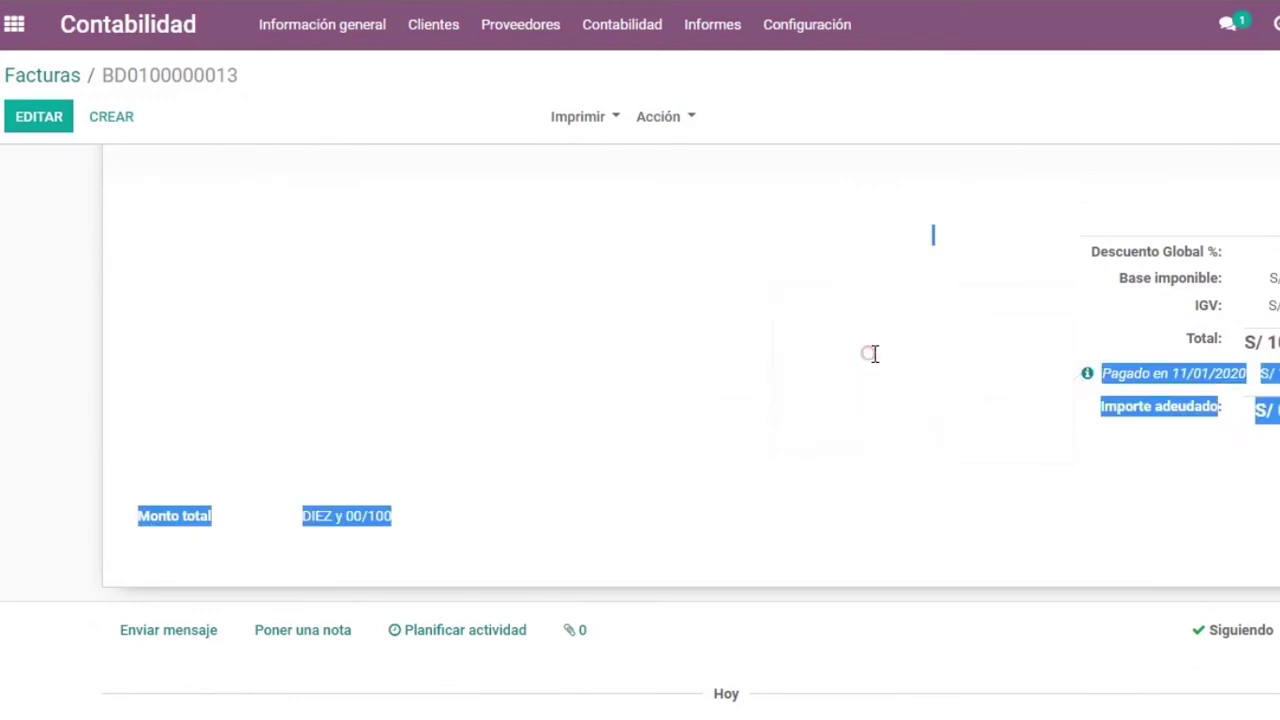
{"action": "left_click", "coordinate": [1100, 385]}
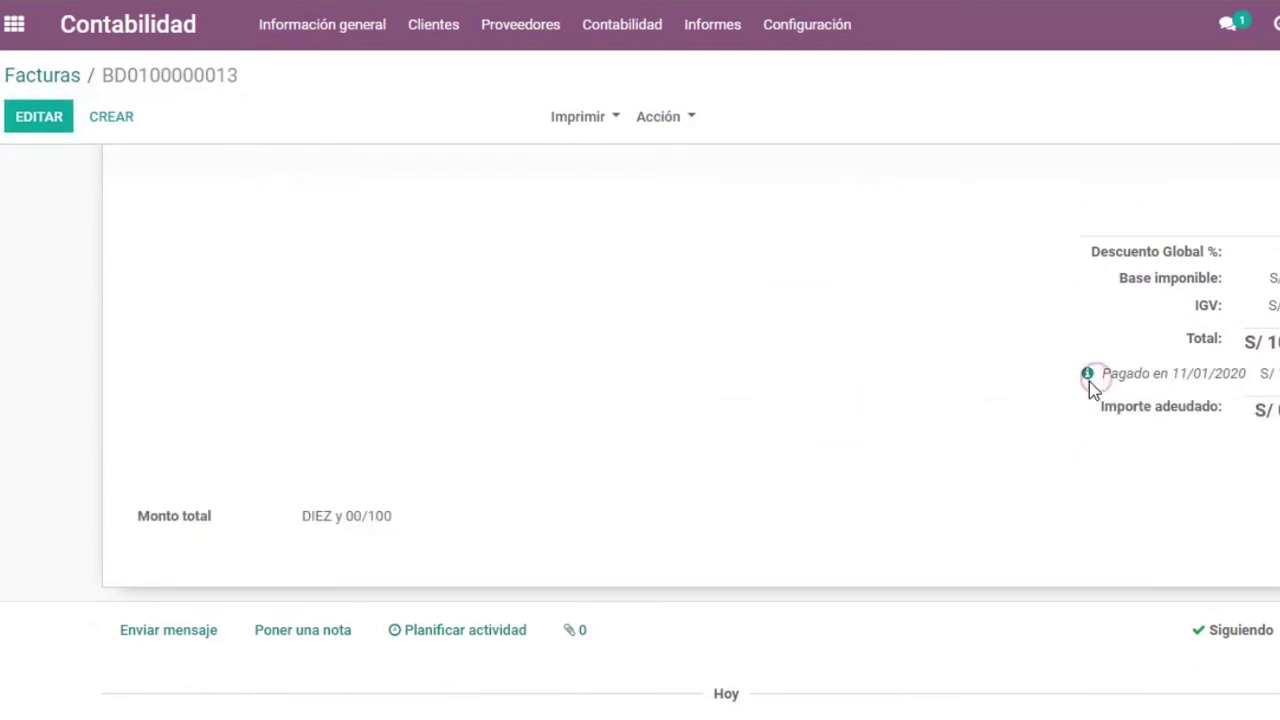
{"action": "left_click", "coordinate": [1088, 375]}
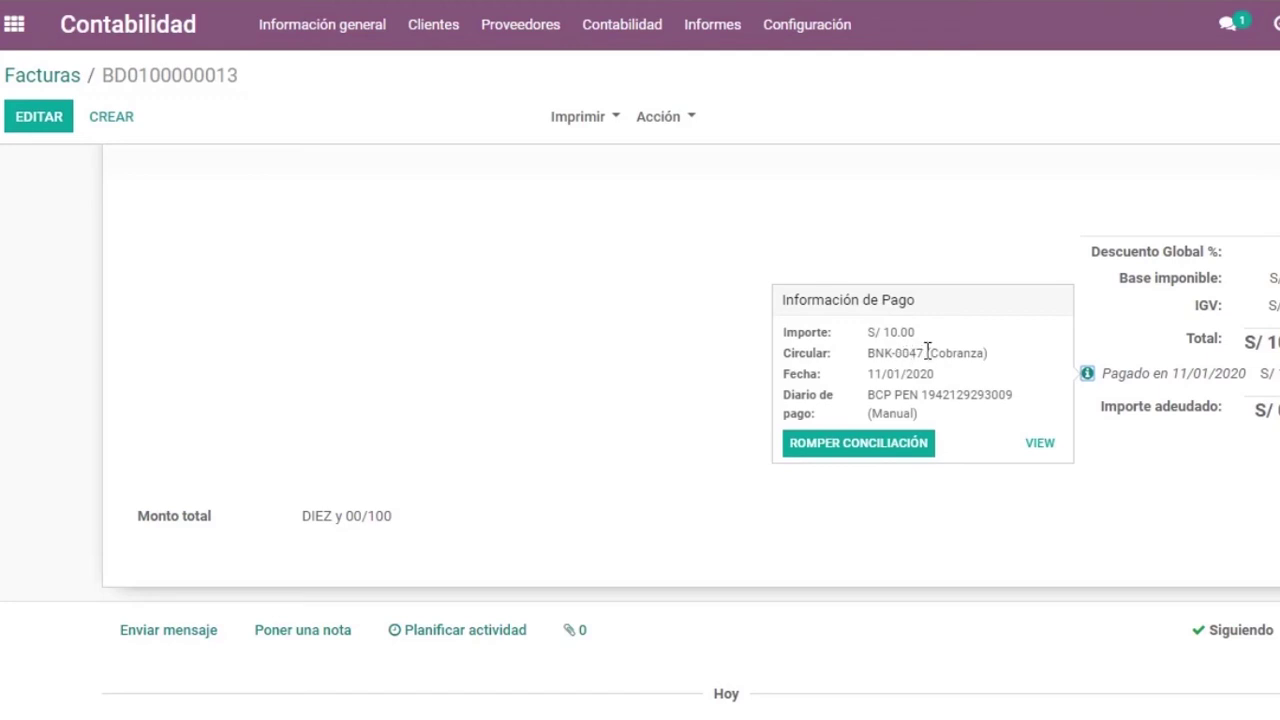
{"action": "triple_click", "coordinate": [1232, 355]}
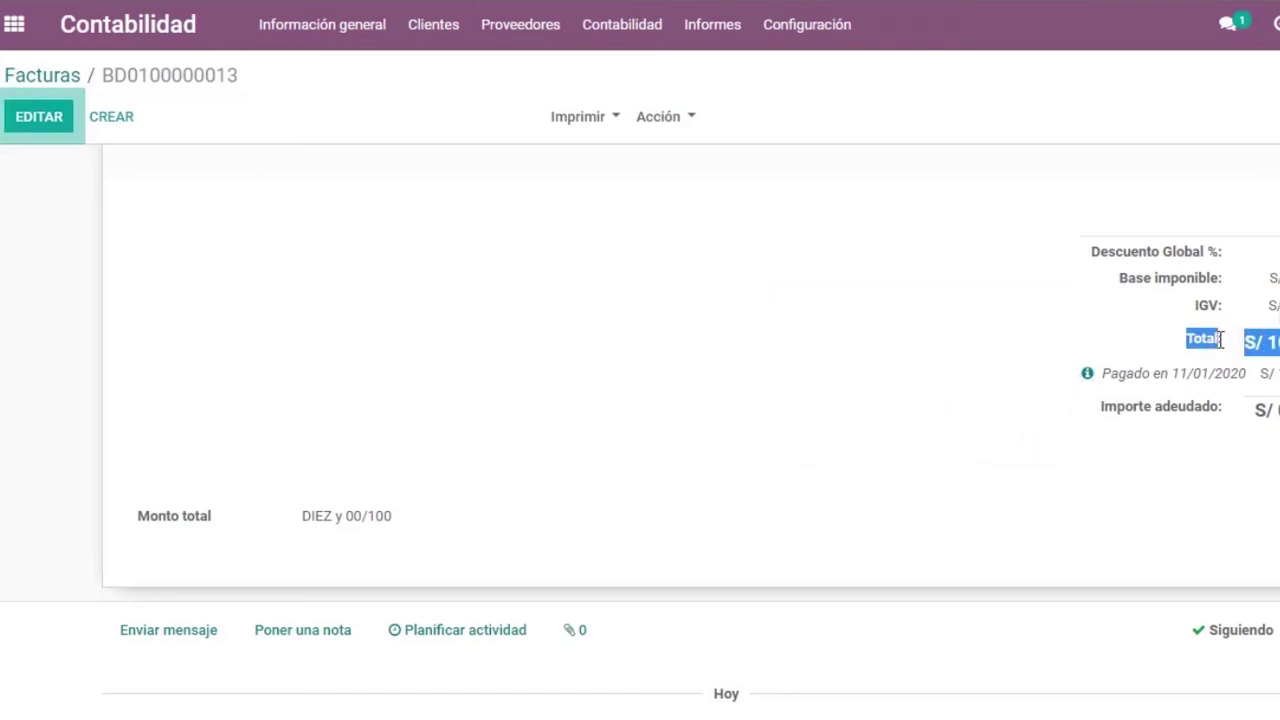
{"action": "scroll", "coordinate": [563, 366], "scroll_direction": "up", "scroll_amount": 5}
{"action": "left_click", "coordinate": [350, 315]}
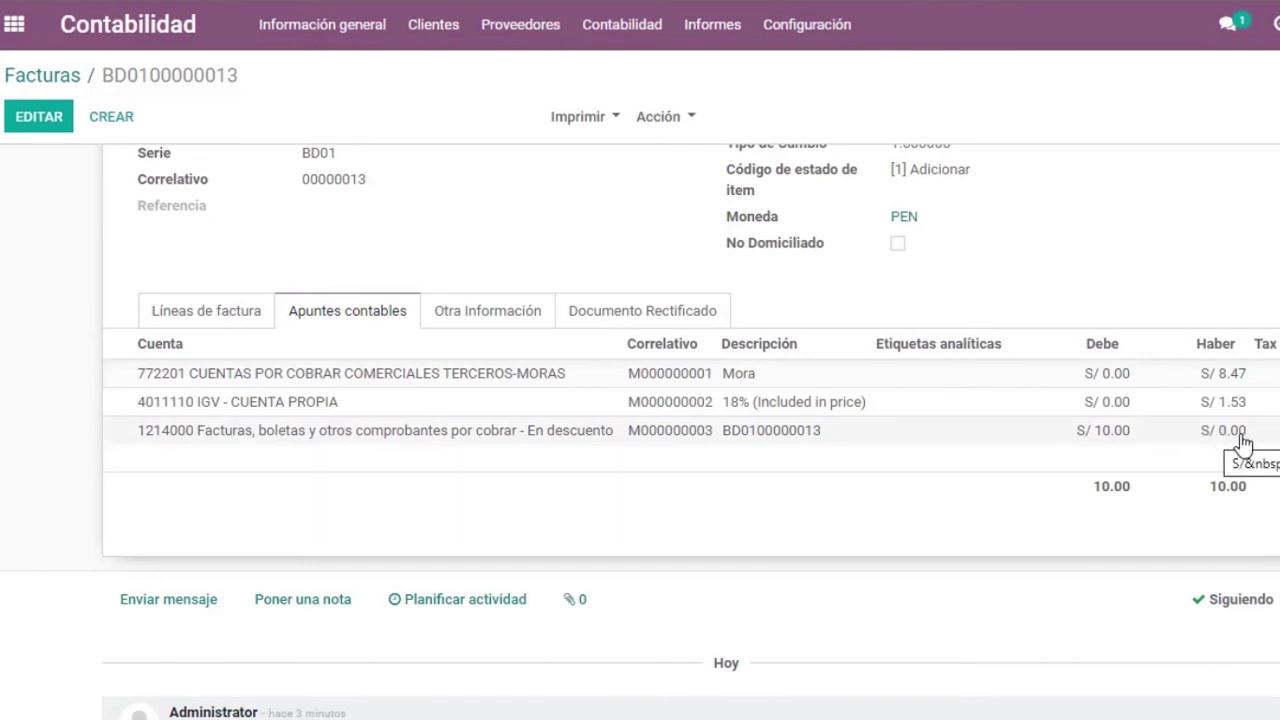
{"action": "left_click", "coordinate": [228, 312]}
{"action": "scroll", "coordinate": [178, 158], "scroll_direction": "up", "scroll_amount": 2}
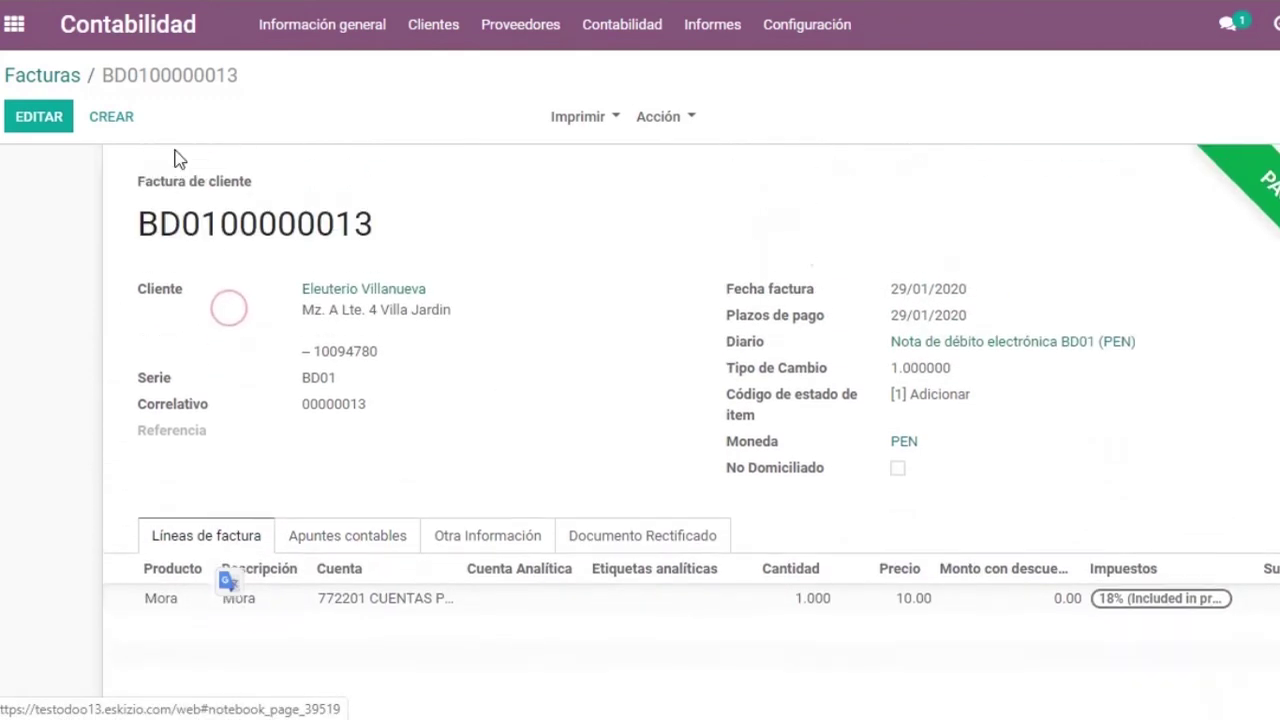
{"action": "left_click", "coordinate": [72, 75]}
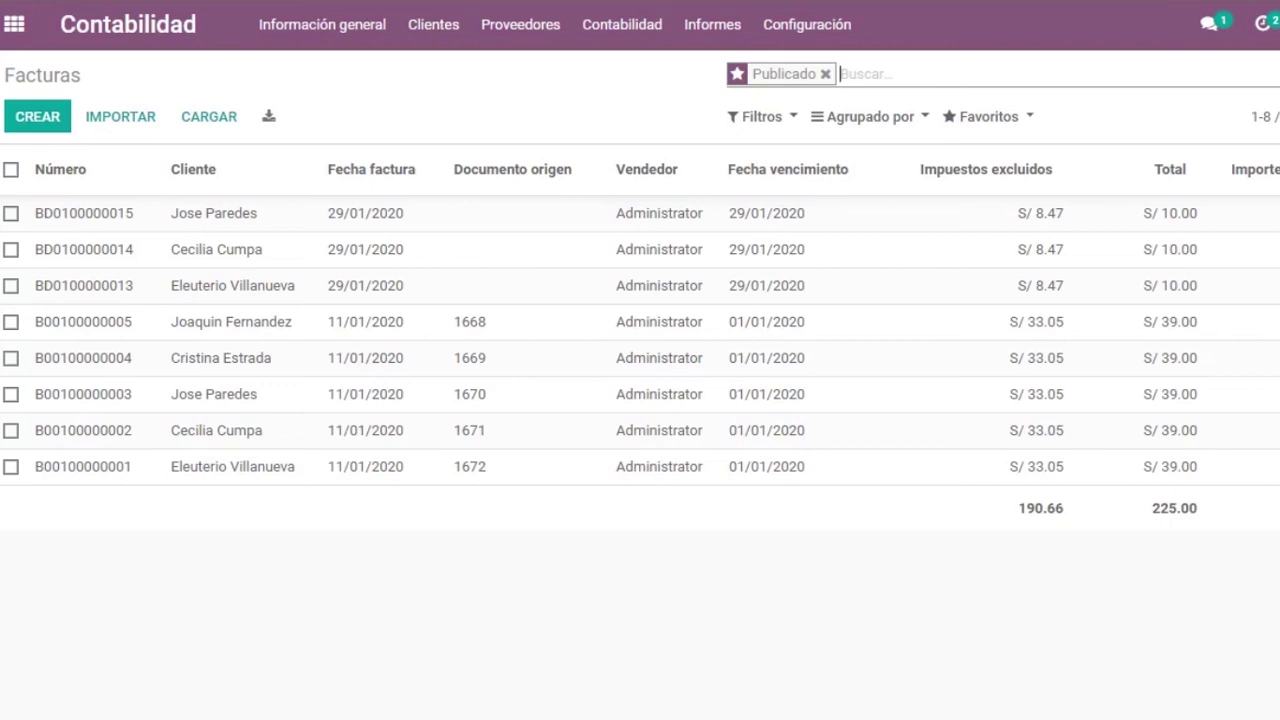
View the Balance de Situación report and check the accounts under Cuentas de Banco y Caja
{"action": "left_click", "coordinate": [135, 30]}
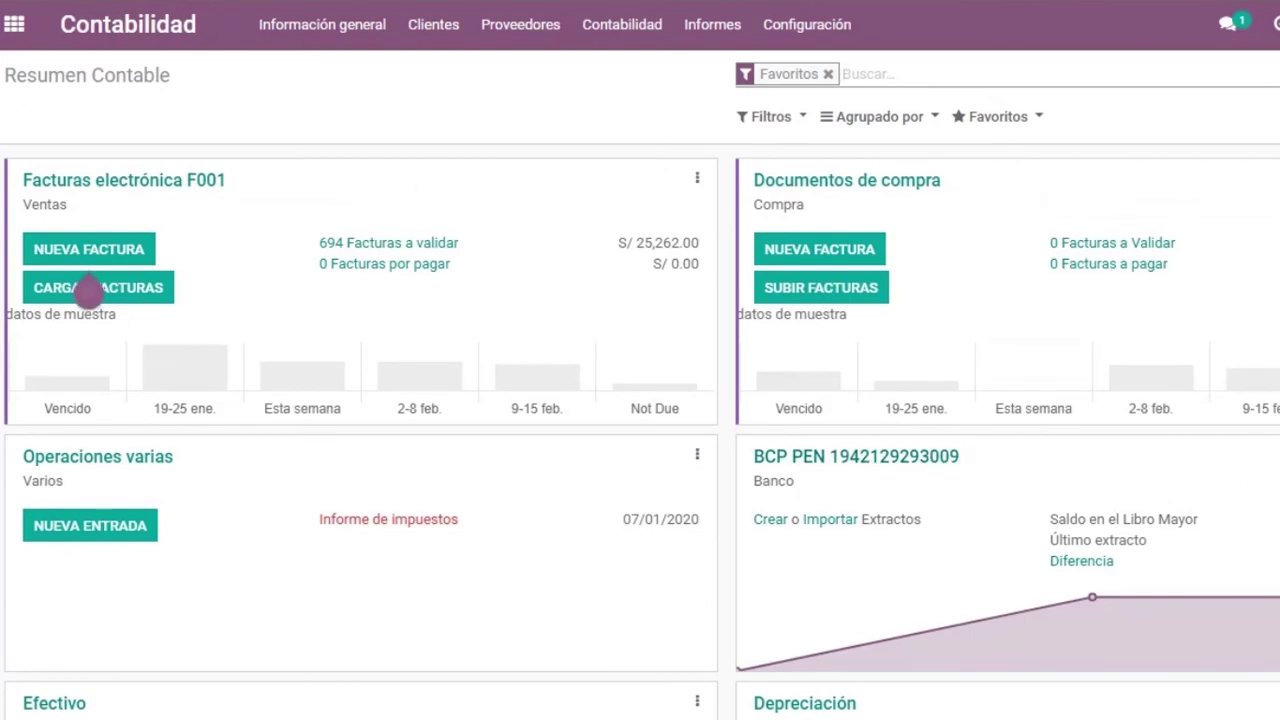
{"action": "left_click", "coordinate": [702, 35]}
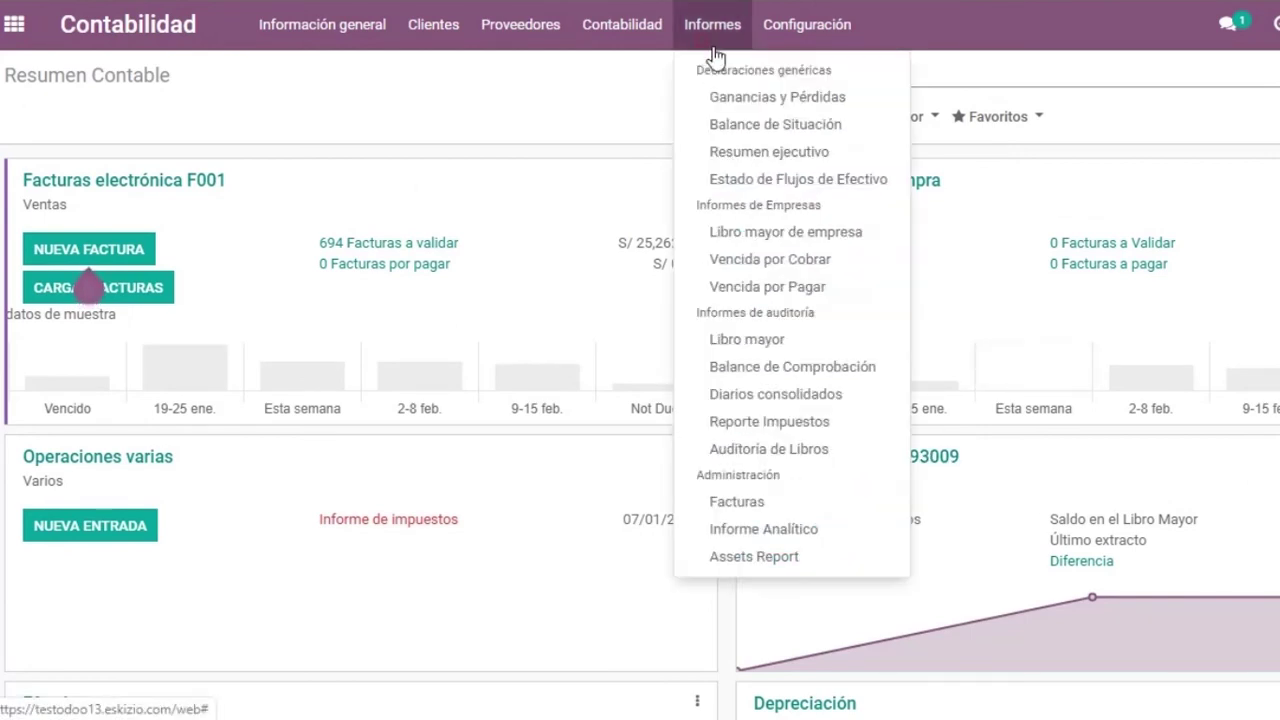
{"action": "left_click", "coordinate": [803, 123]}
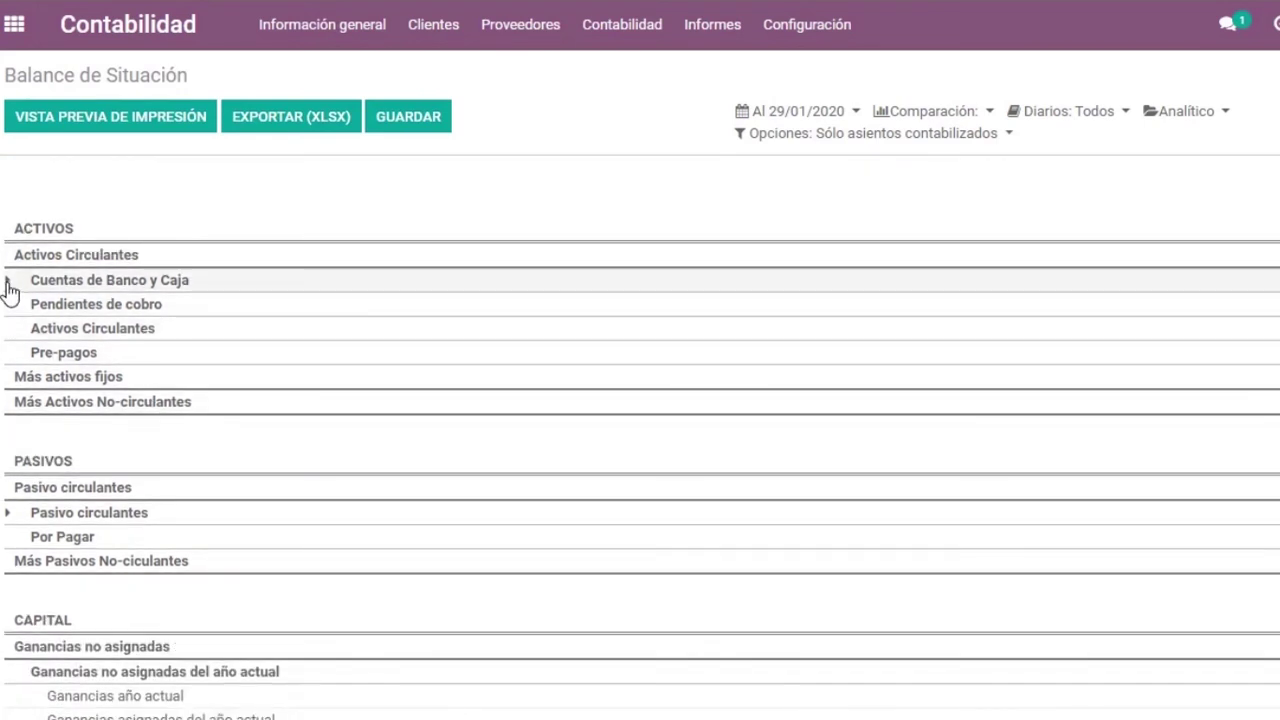
{"action": "left_click", "coordinate": [8, 280]}
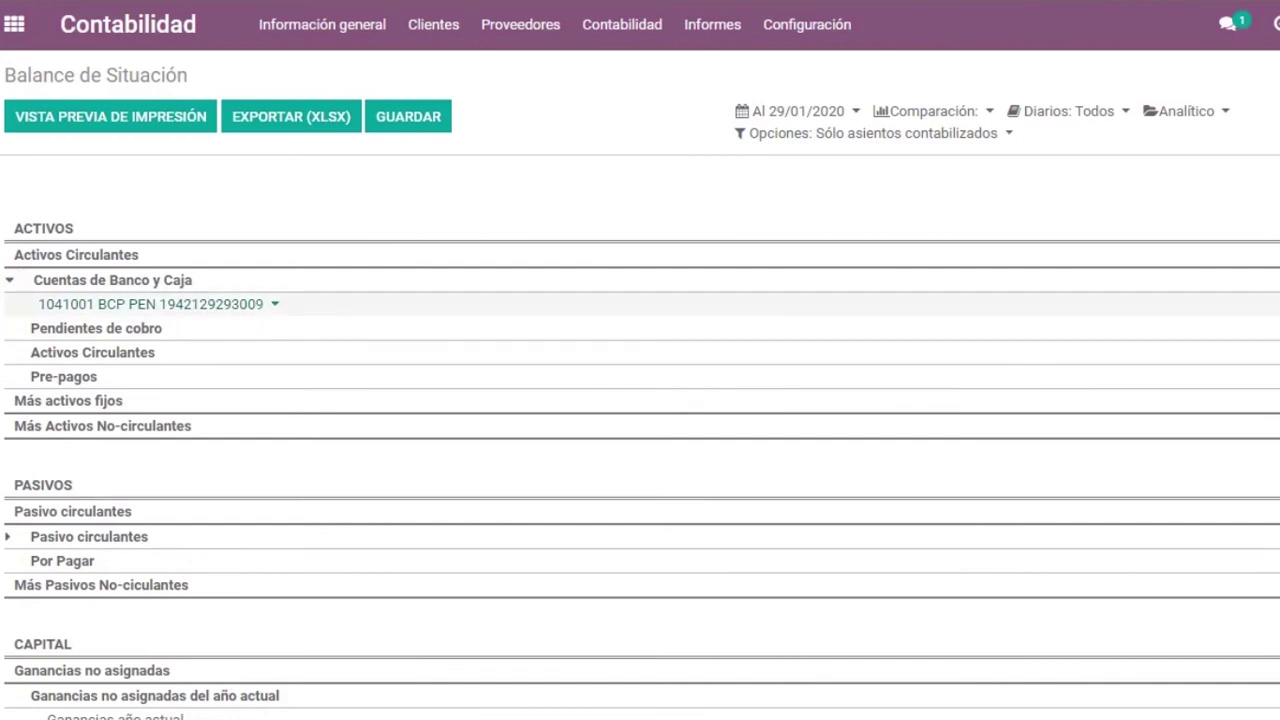
{"action": "left_click", "coordinate": [9, 281]}
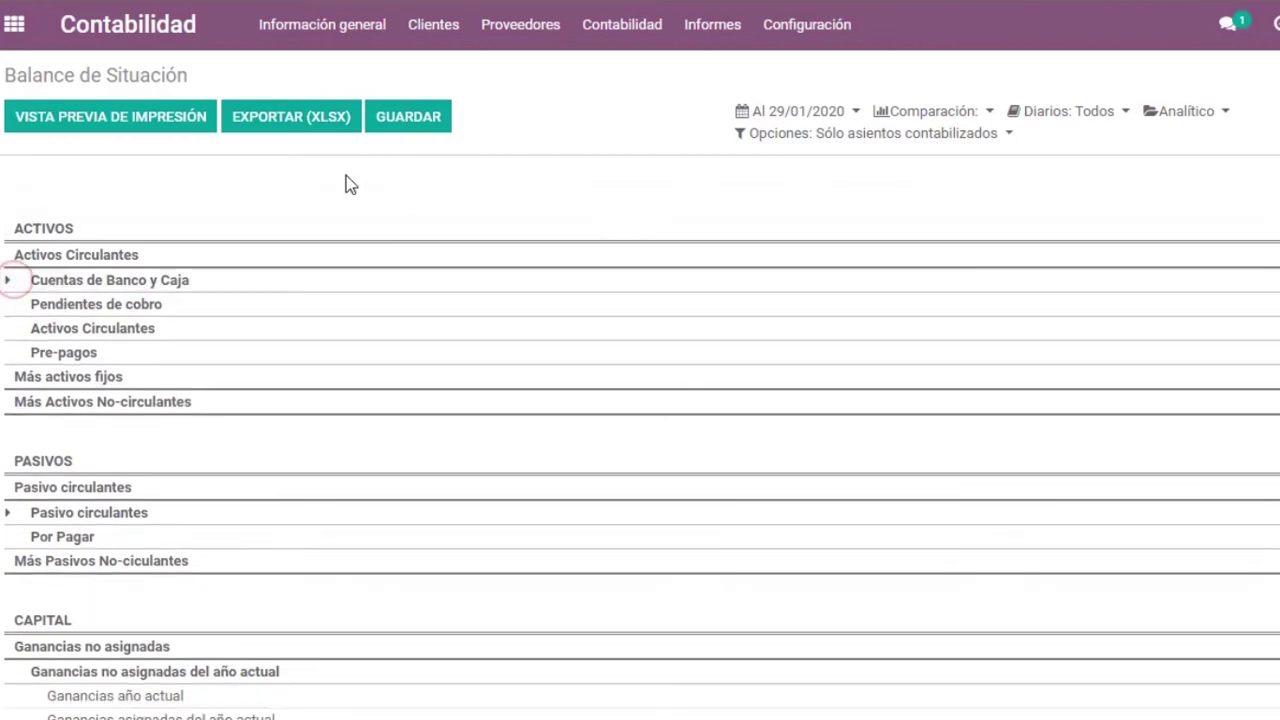
{"action": "left_click", "coordinate": [704, 44]}
{"action": "left_click", "coordinate": [594, 163]}
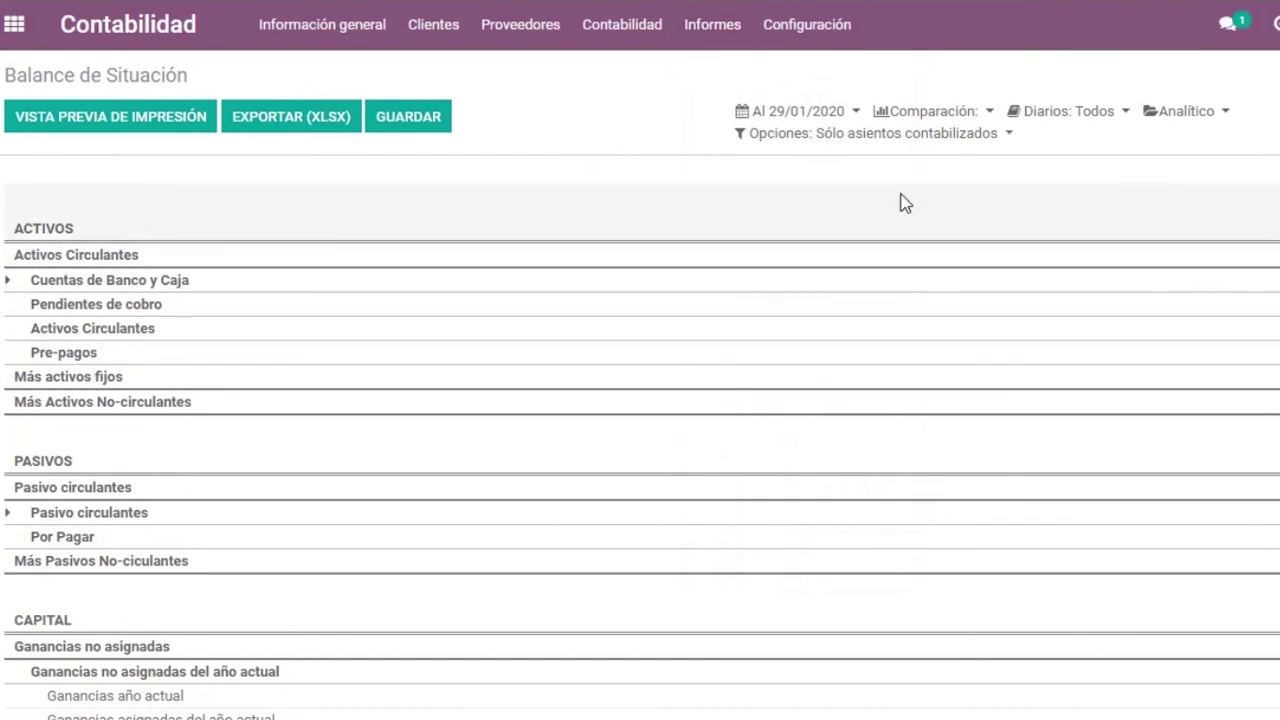
View the Ganancias y Pérdidas report and expand Otro Ingreso and Ingreso Operativo to check their accounts
{"action": "left_click", "coordinate": [735, 27]}
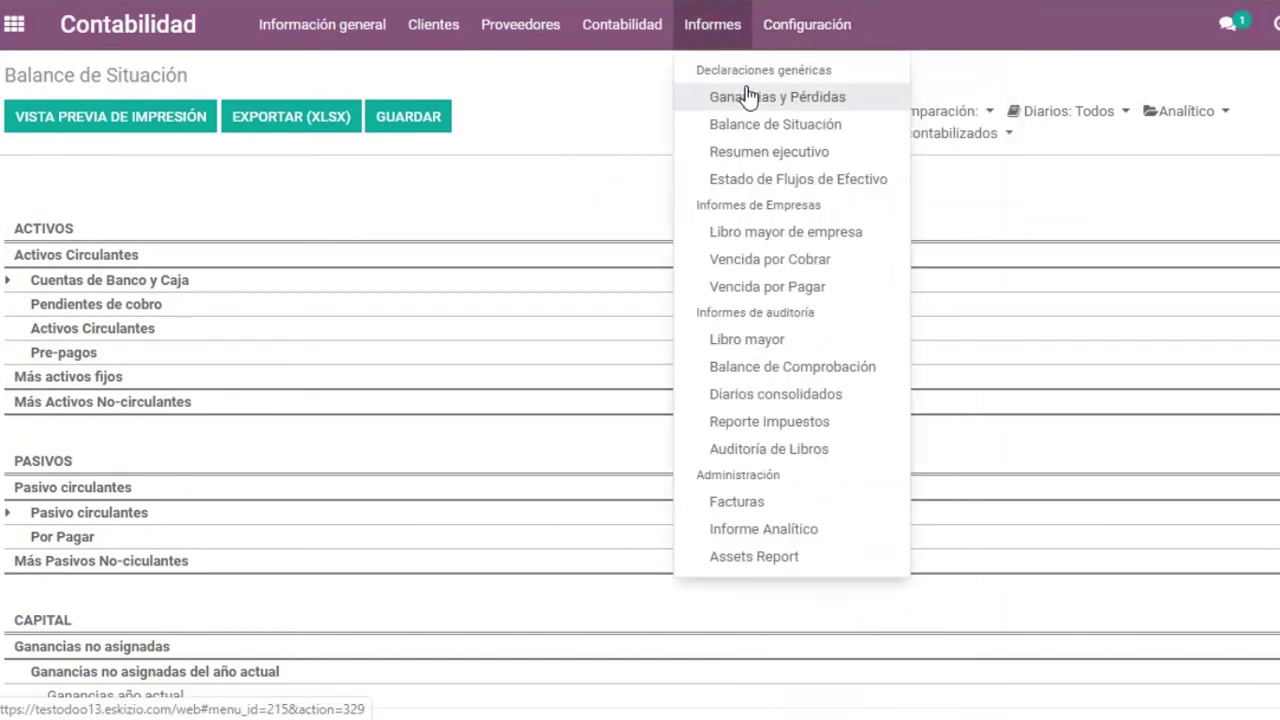
{"action": "left_click", "coordinate": [751, 94]}
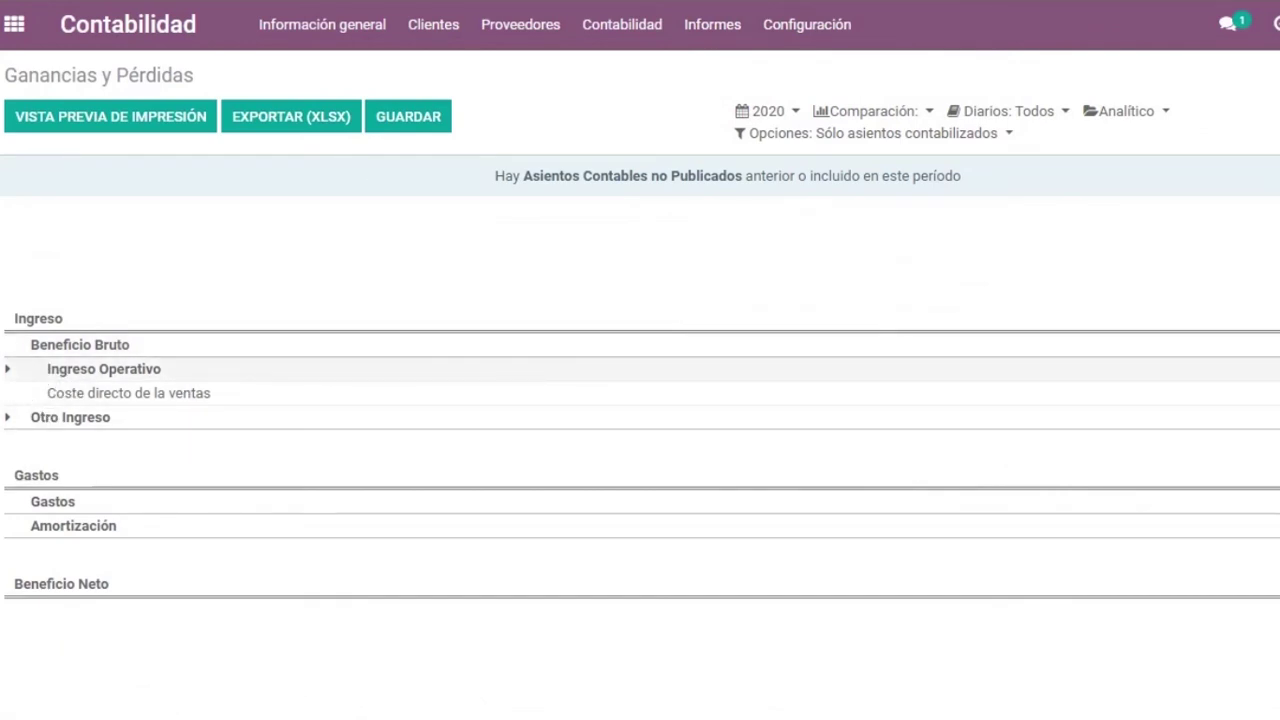
{"action": "left_click", "coordinate": [8, 418]}
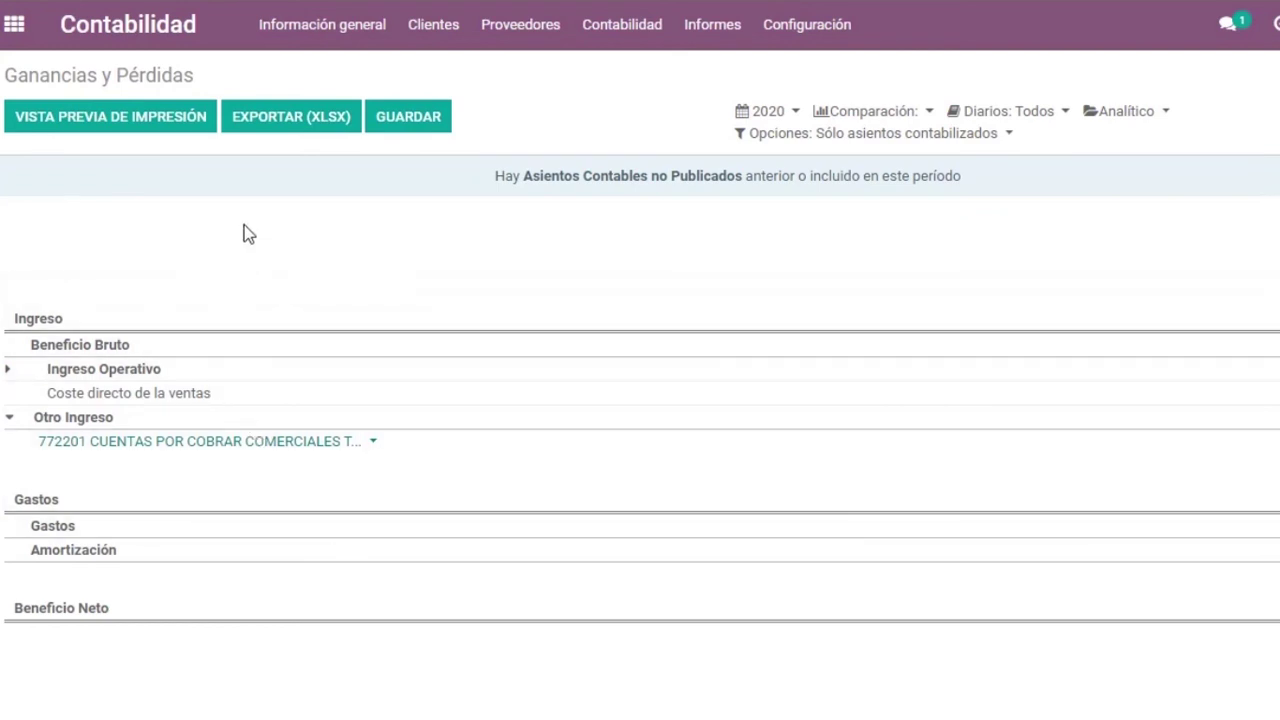
{"action": "left_click", "coordinate": [10, 369]}
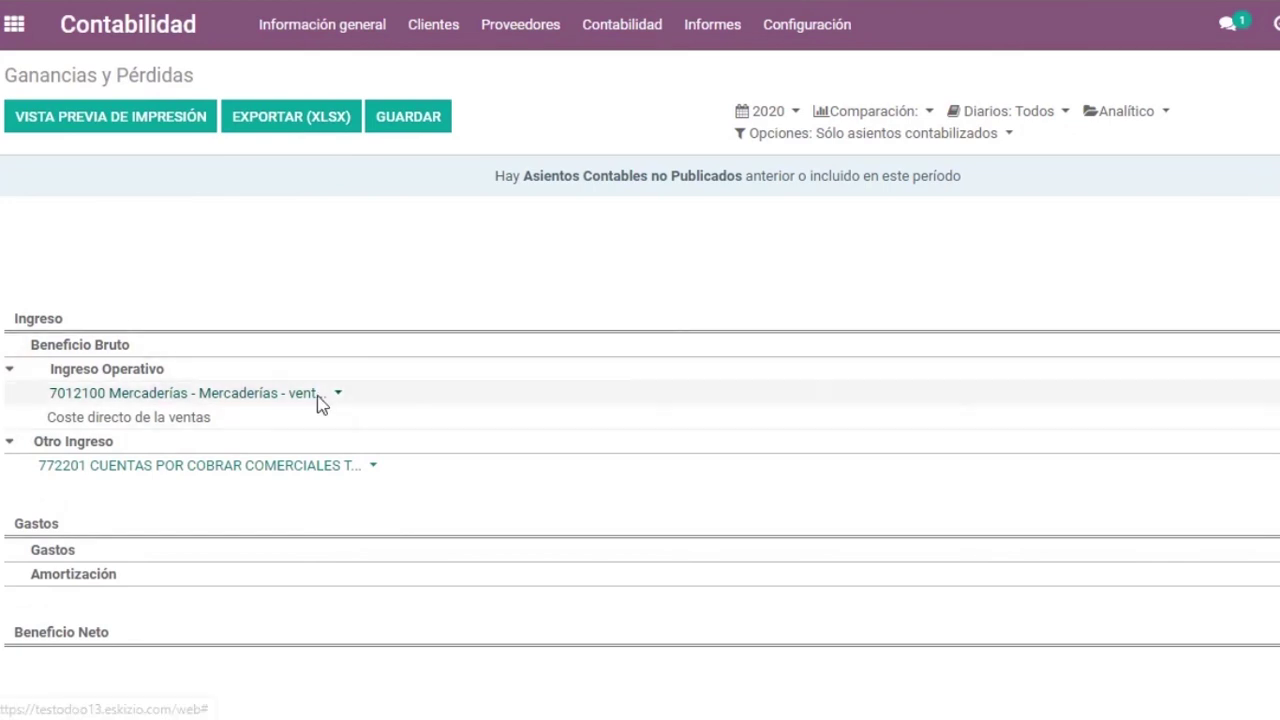
{"action": "left_click", "coordinate": [726, 38]}
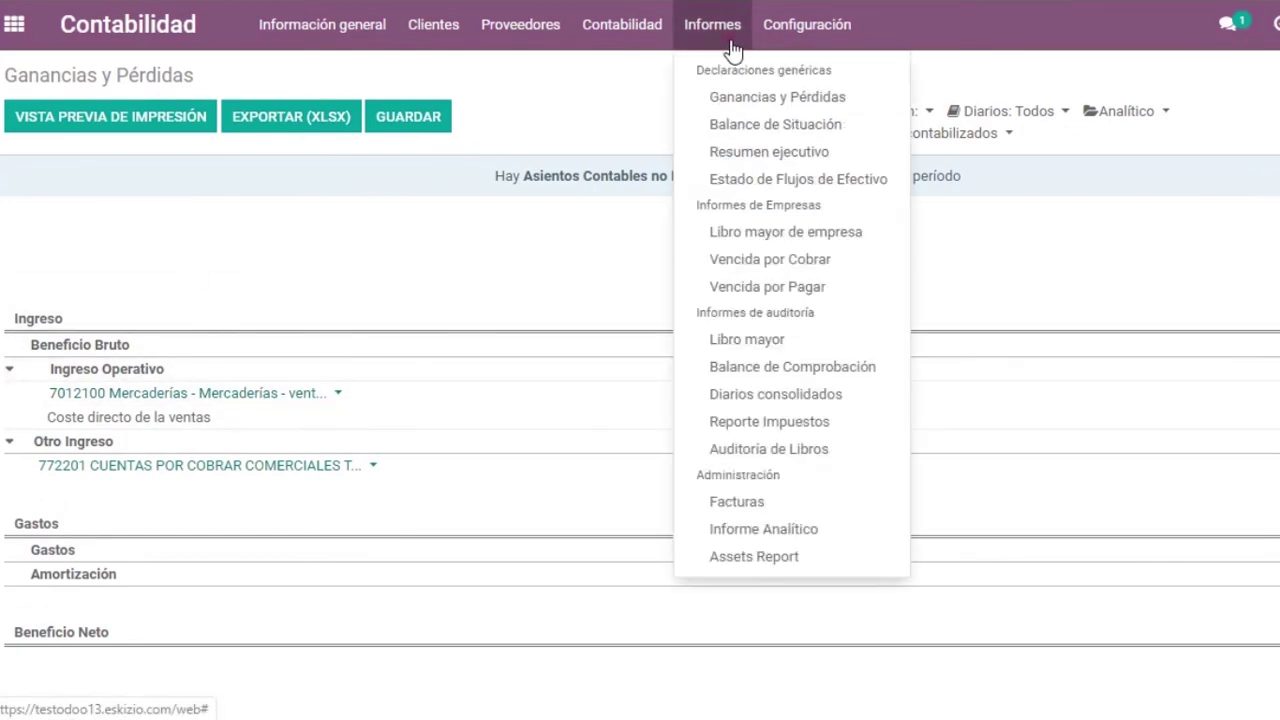
{"action": "left_click", "coordinate": [748, 92]}
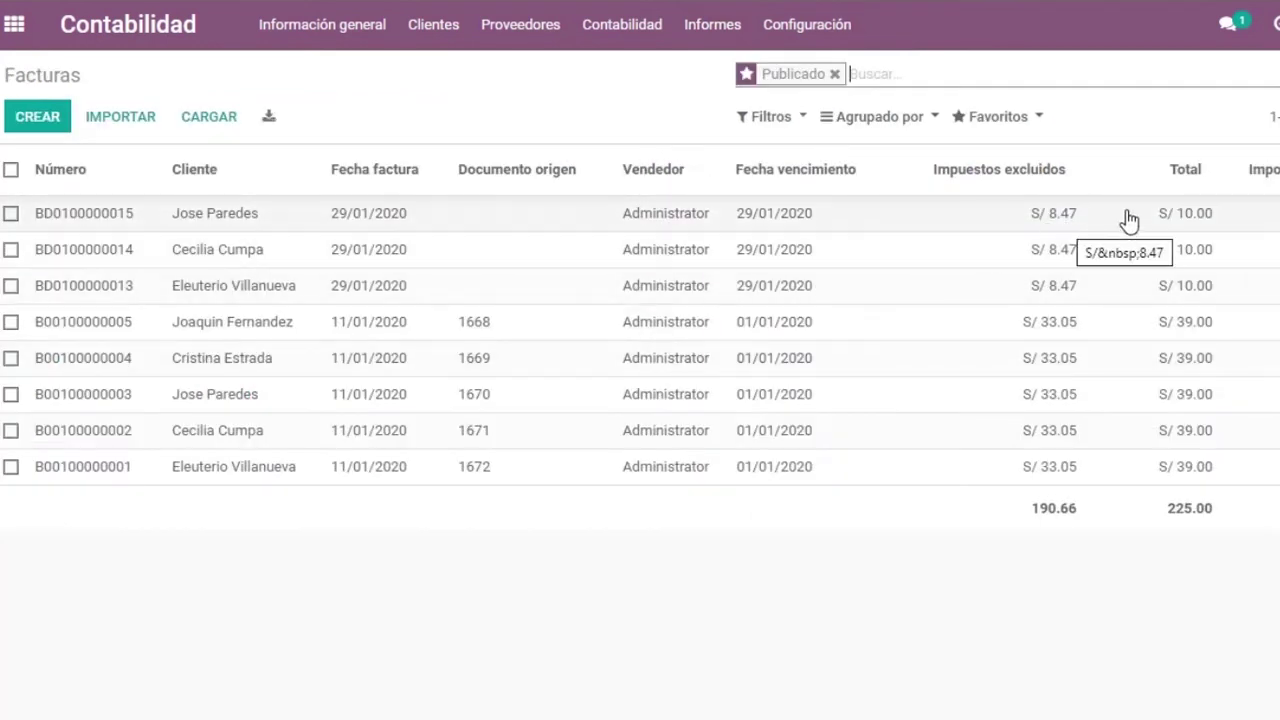
{"action": "left_click", "coordinate": [11, 214]}
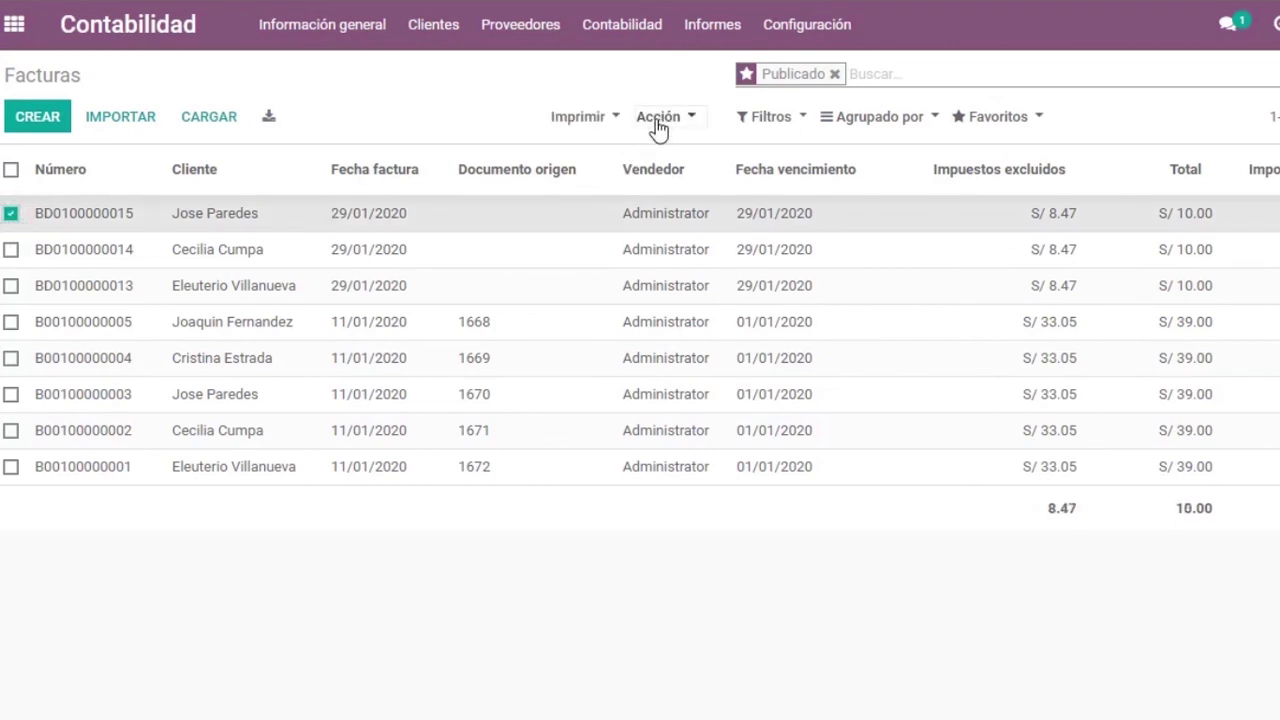
{"action": "left_click", "coordinate": [608, 118]}
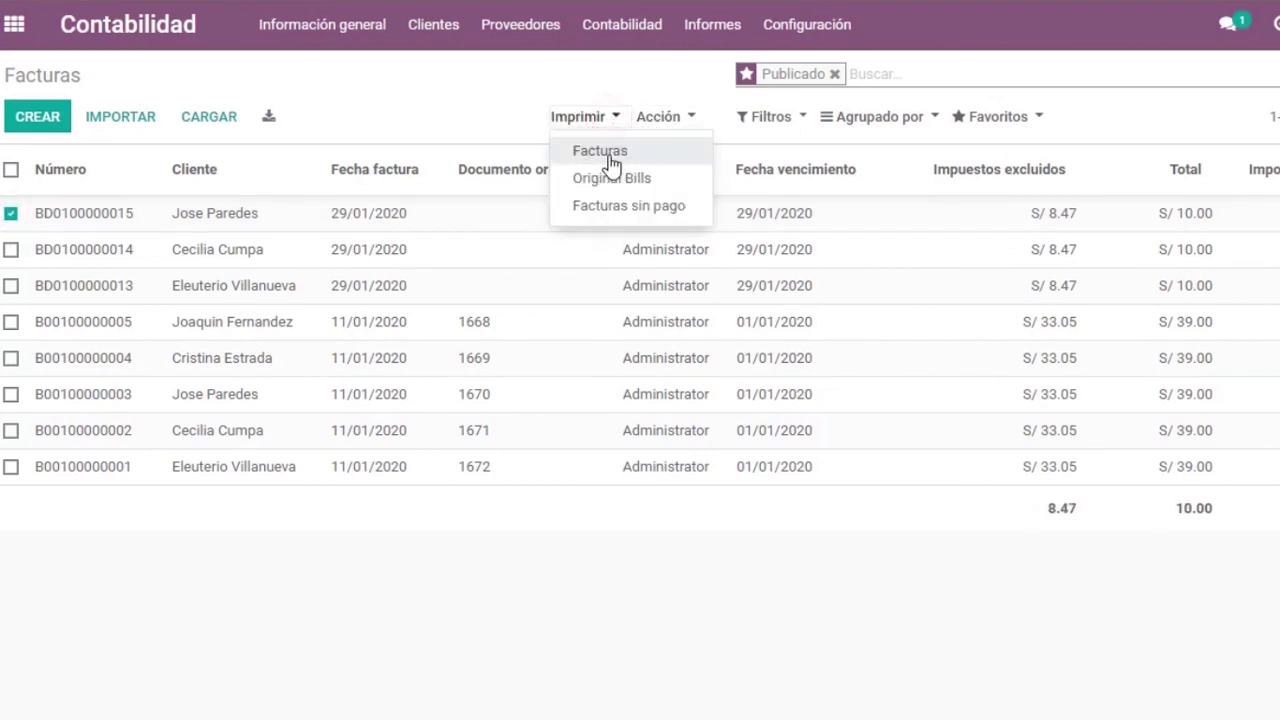
{"action": "left_click", "coordinate": [473, 118]}
{"action": "left_click", "coordinate": [11, 250]}
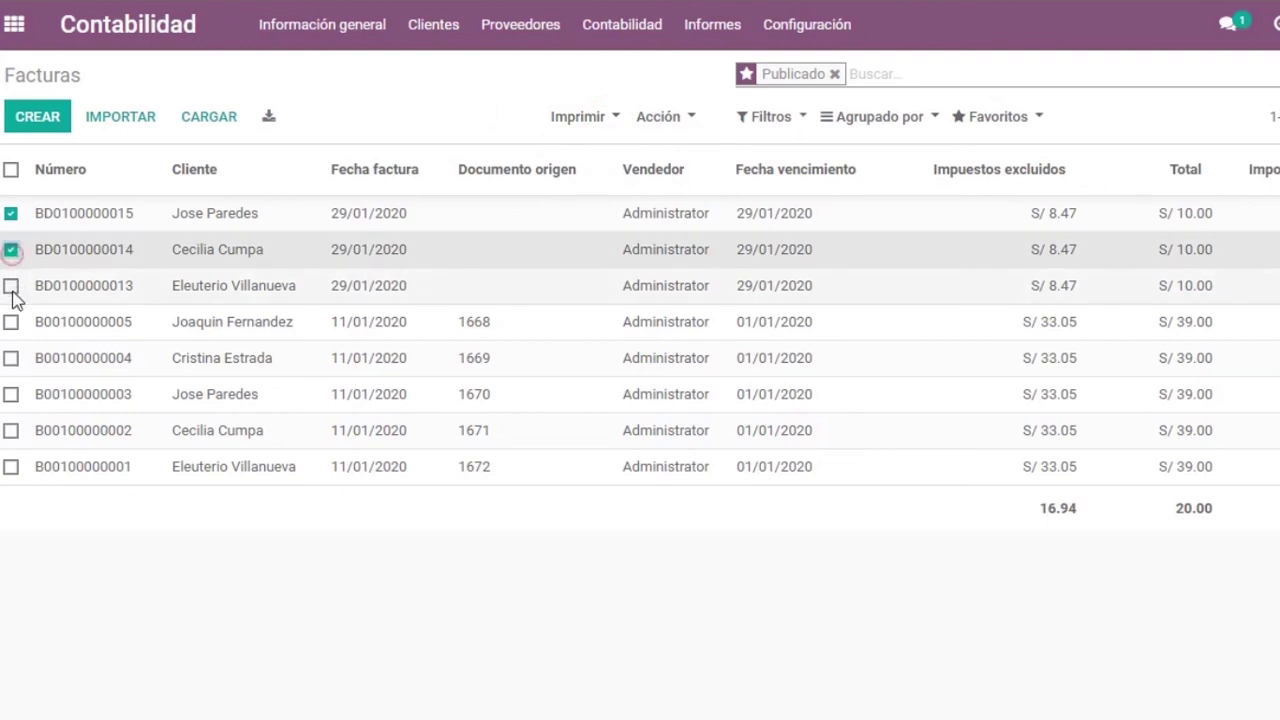
{"action": "left_click", "coordinate": [11, 286]}
{"action": "left_click", "coordinate": [590, 117]}
{"action": "left_click", "coordinate": [594, 150]}
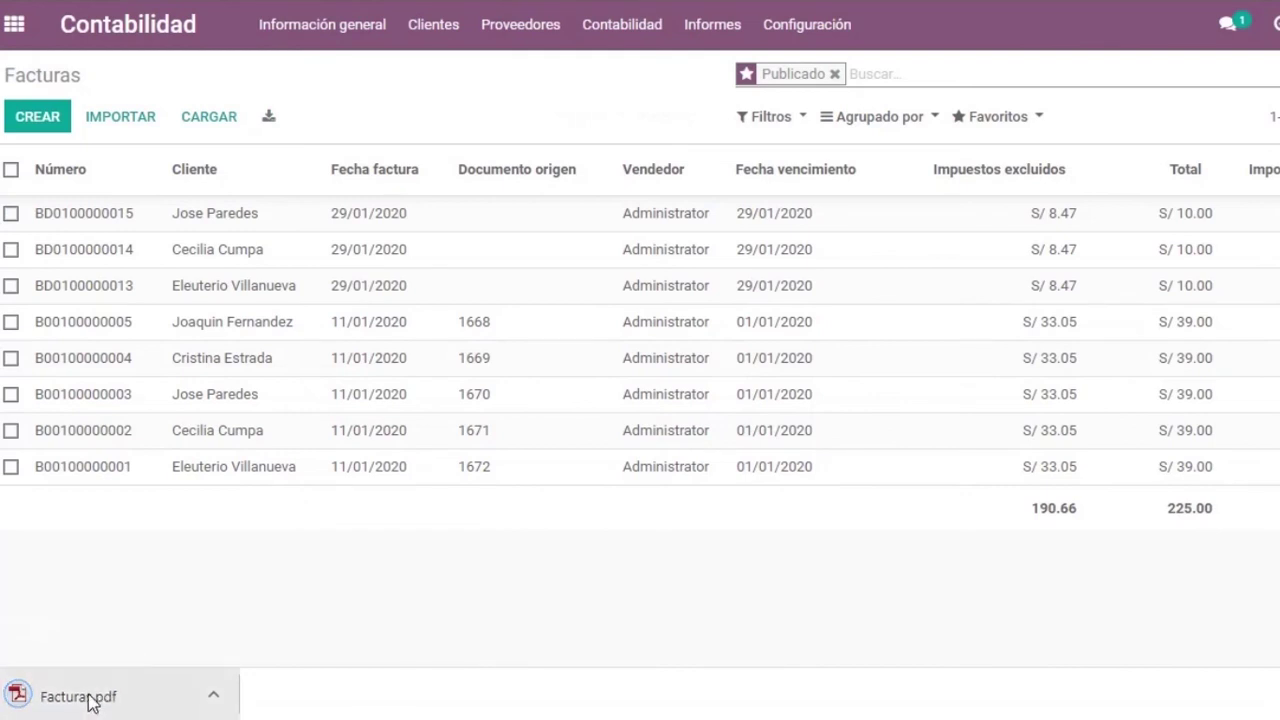
Open the downloaded Facturas.pdf, review the printed debit notes and return to the invoices list
{"action": "left_click", "coordinate": [90, 700]}
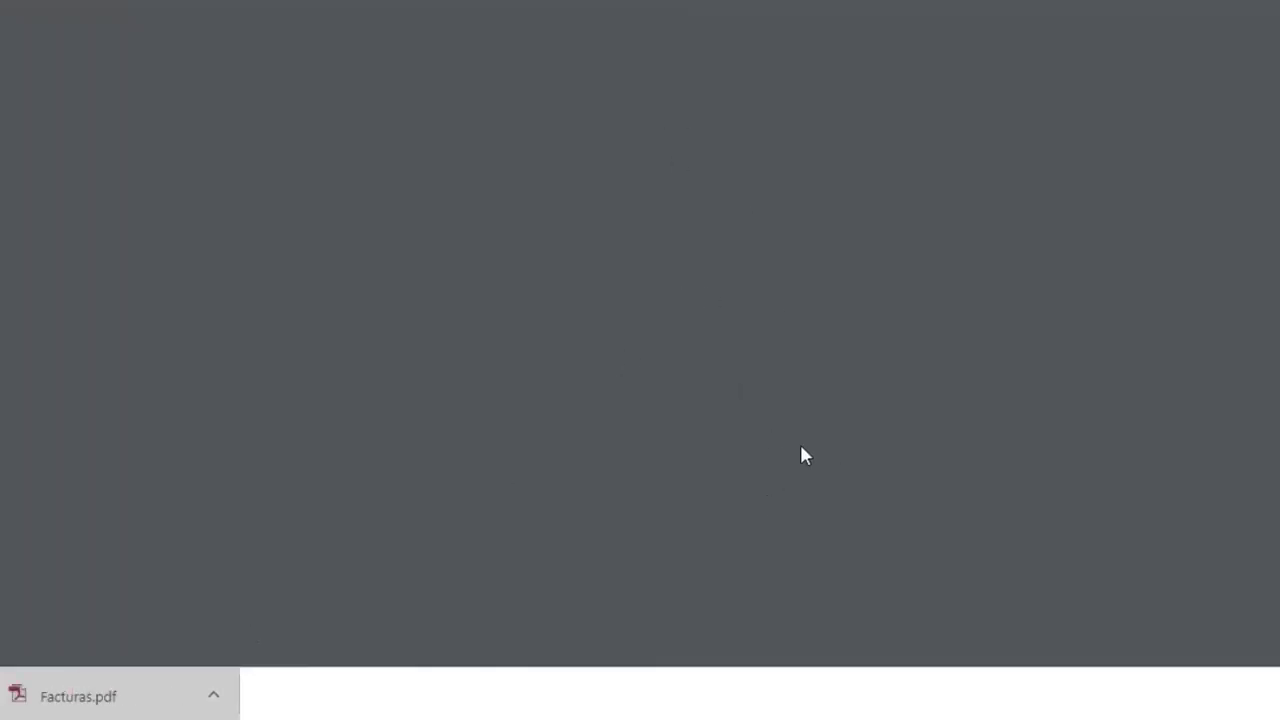
{"action": "scroll", "coordinate": [896, 472], "scroll_direction": "down", "scroll_amount": 20}
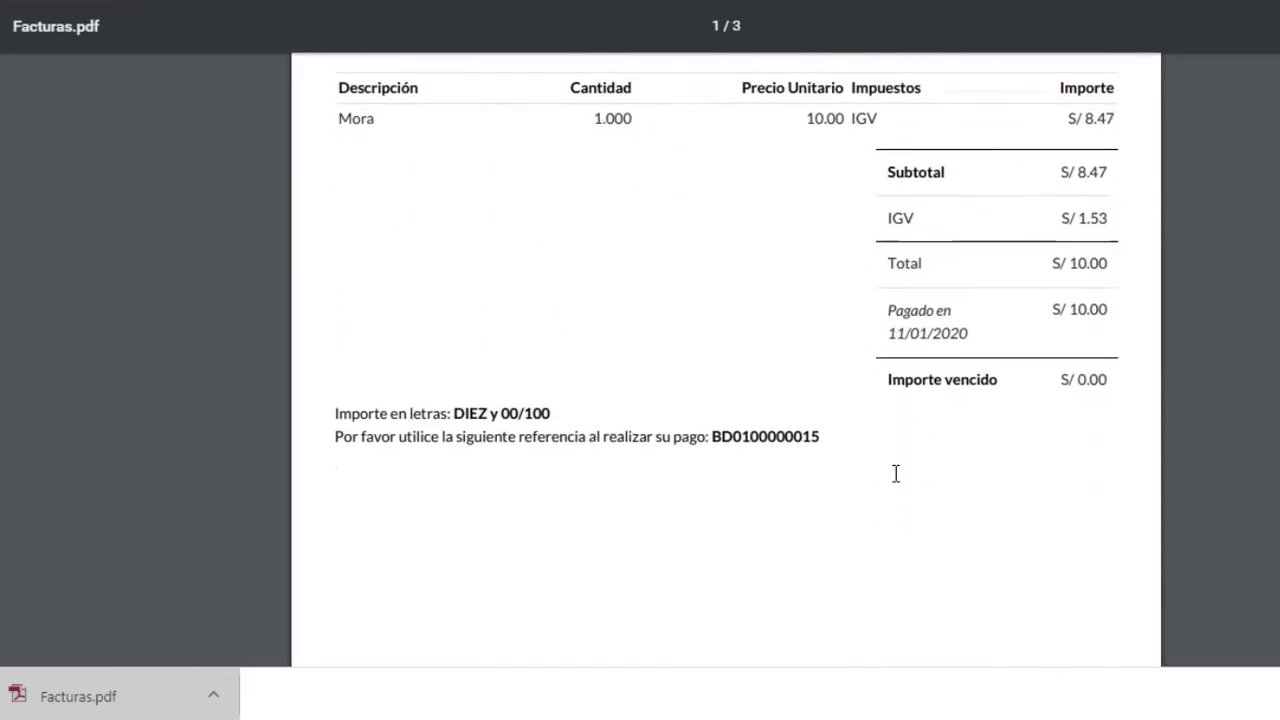
{"action": "scroll", "coordinate": [896, 472], "scroll_direction": "up", "scroll_amount": 2}
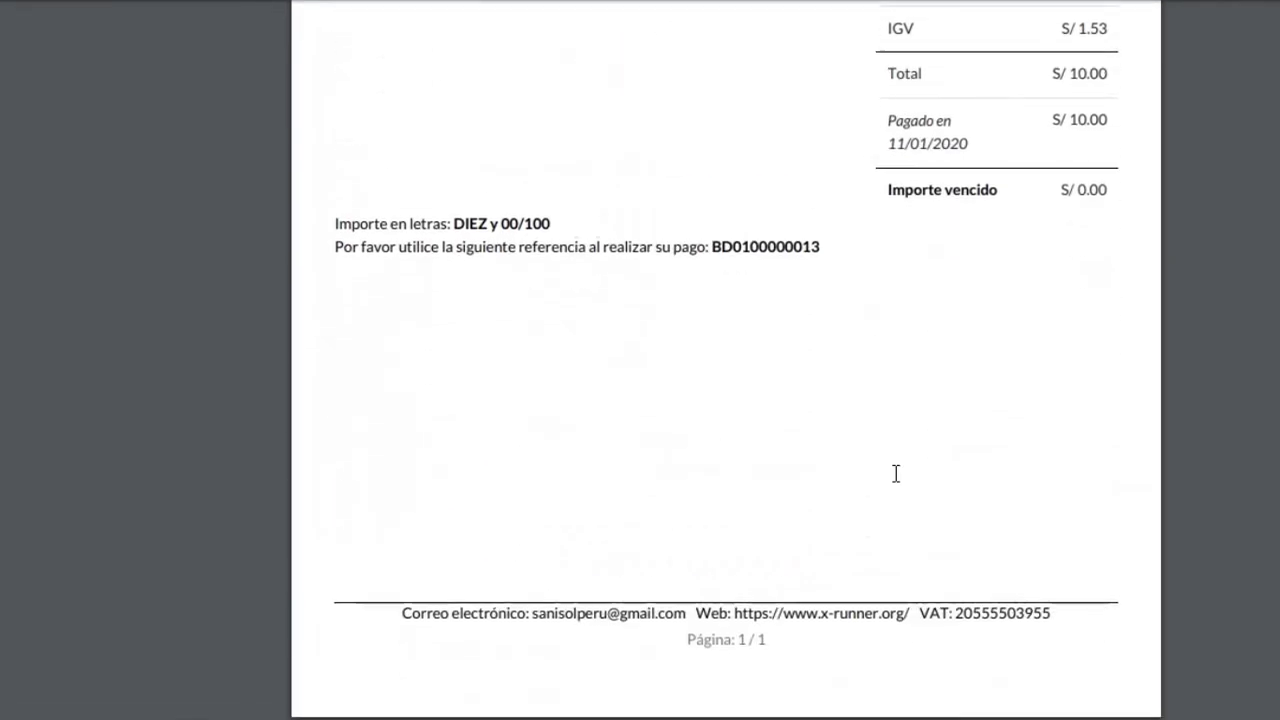
{"action": "scroll", "coordinate": [763, 166], "scroll_direction": "up", "scroll_amount": 10}
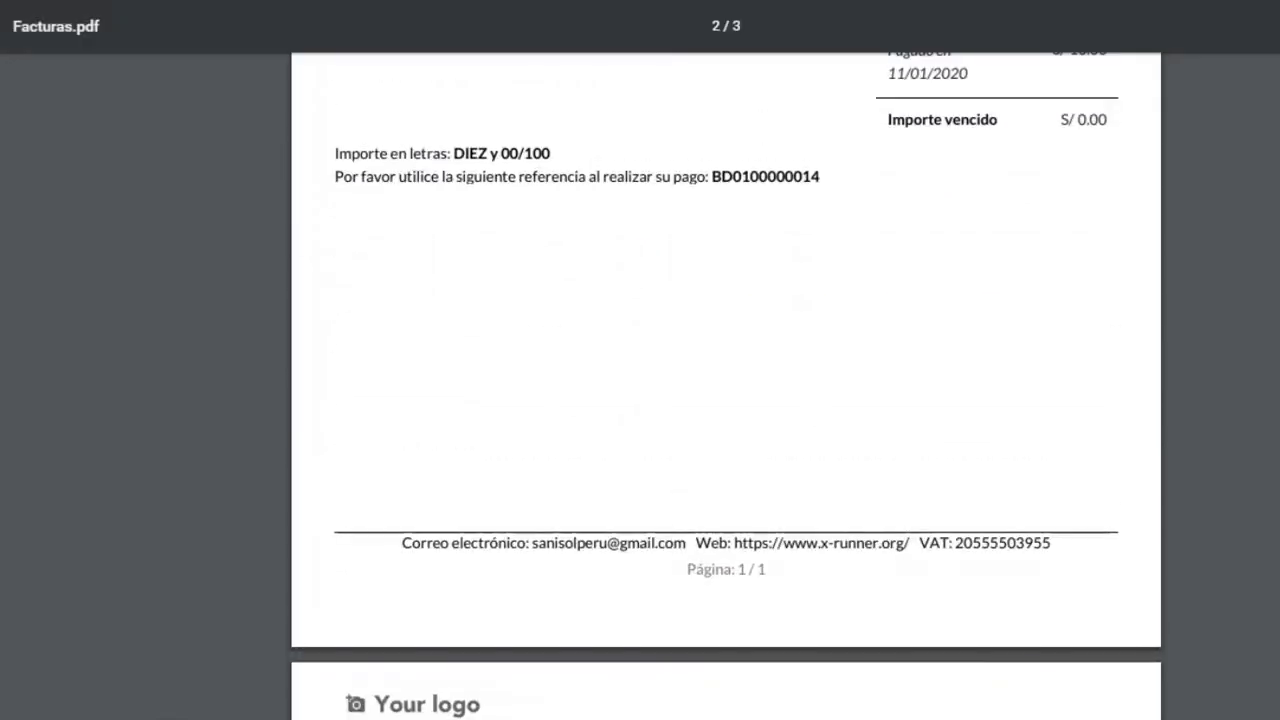
{"action": "key", "text": "alt+Left"}
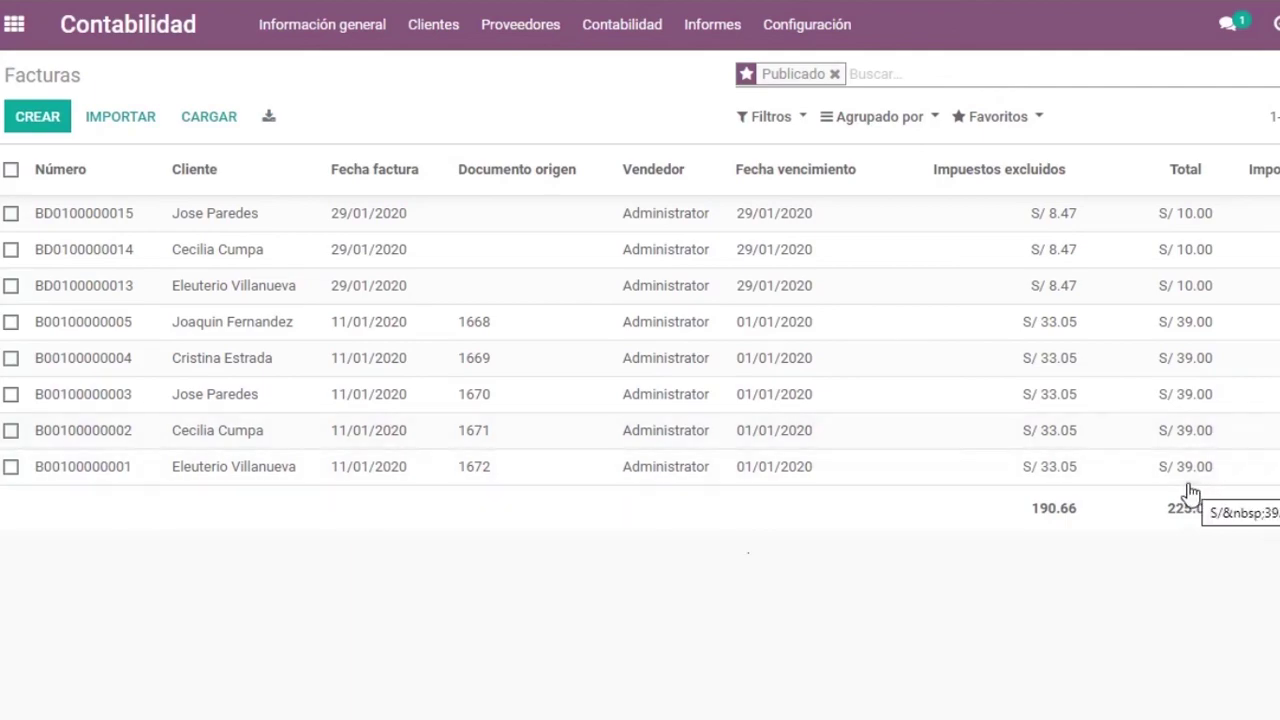
Switch to Excel to check the collected amounts in the BCP expor excel sheet, and return to the Odoo invoices list
{"action": "left_click", "coordinate": [268, 716]}
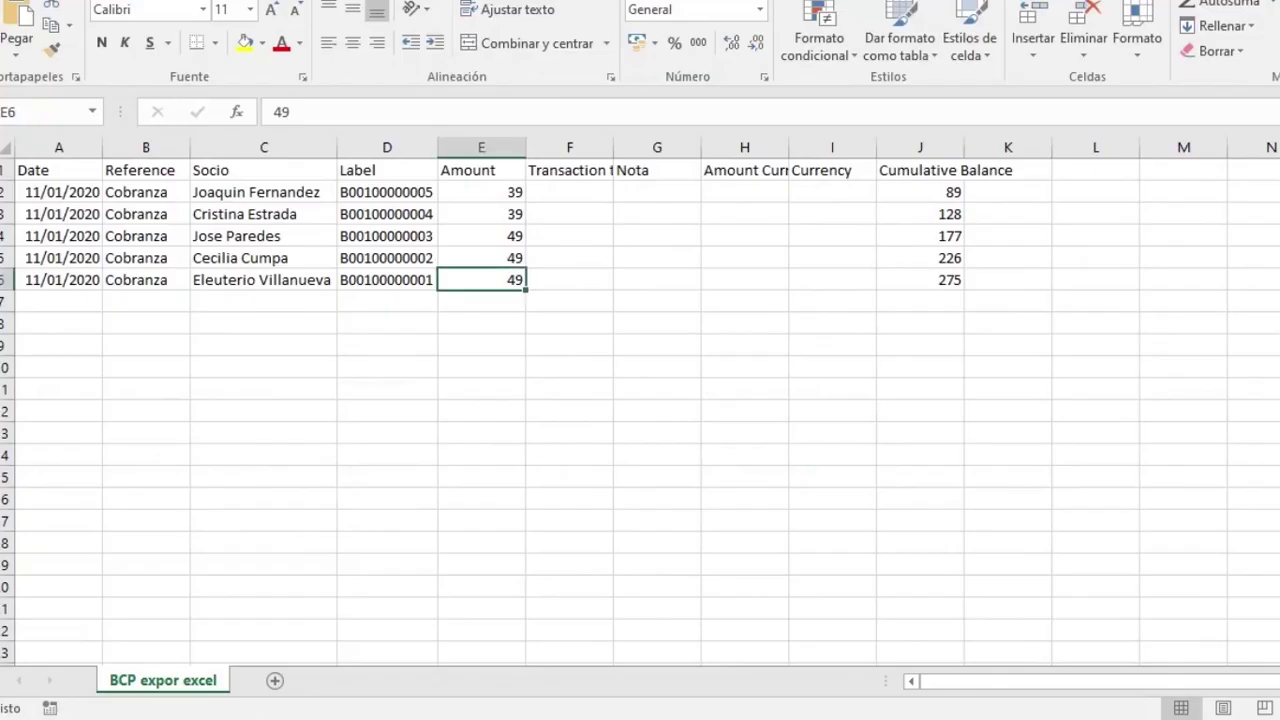
{"action": "left_click", "coordinate": [496, 238]}
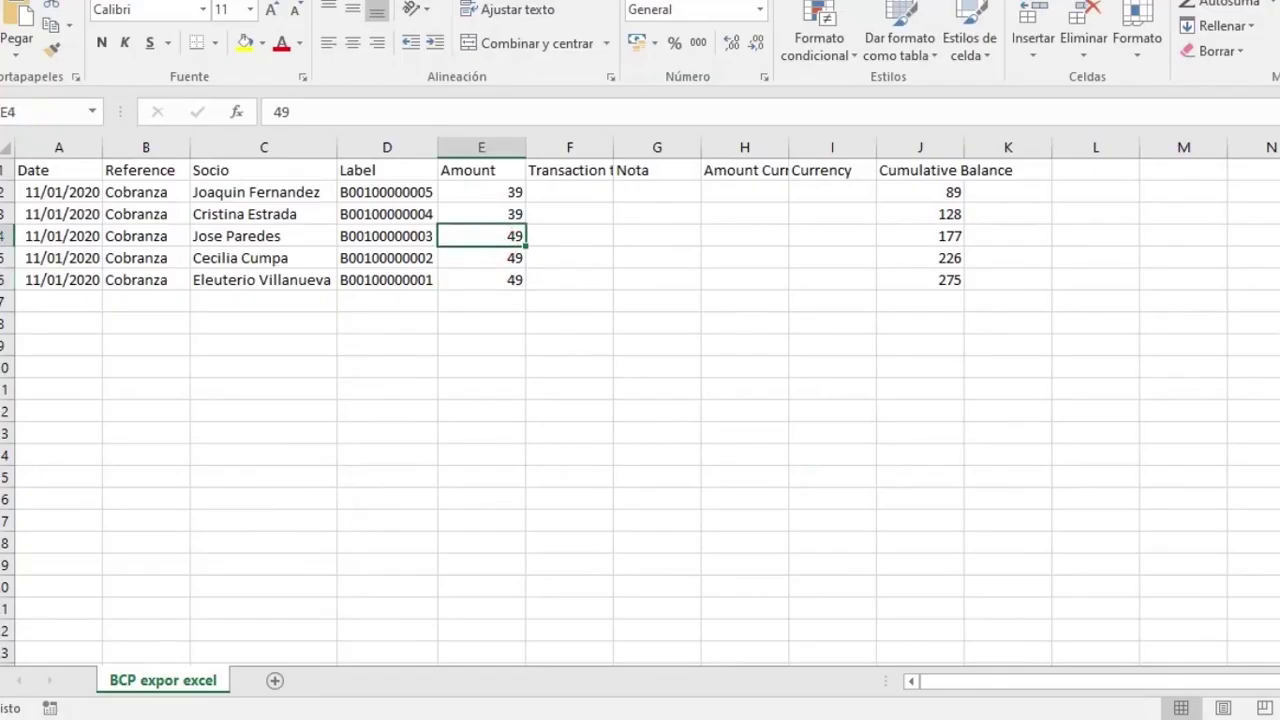
{"action": "mouse_move", "coordinate": [300, 716]}
{"action": "left_click", "coordinate": [300, 681]}
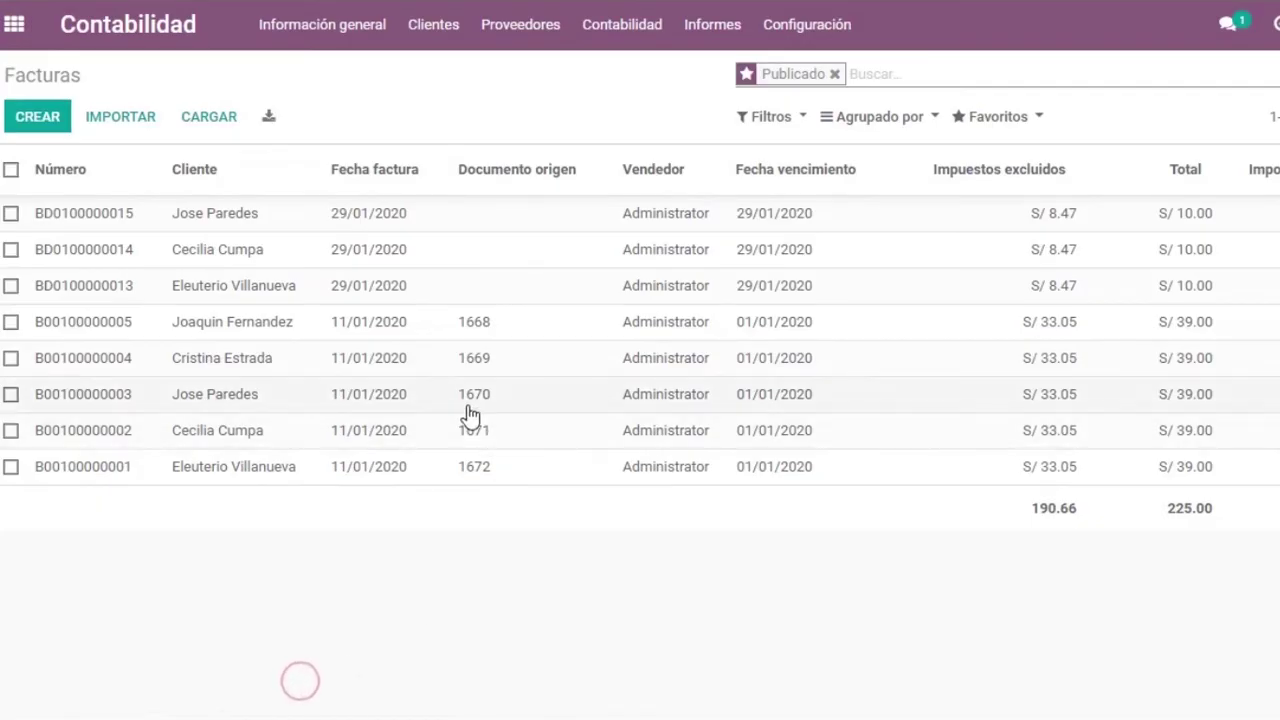